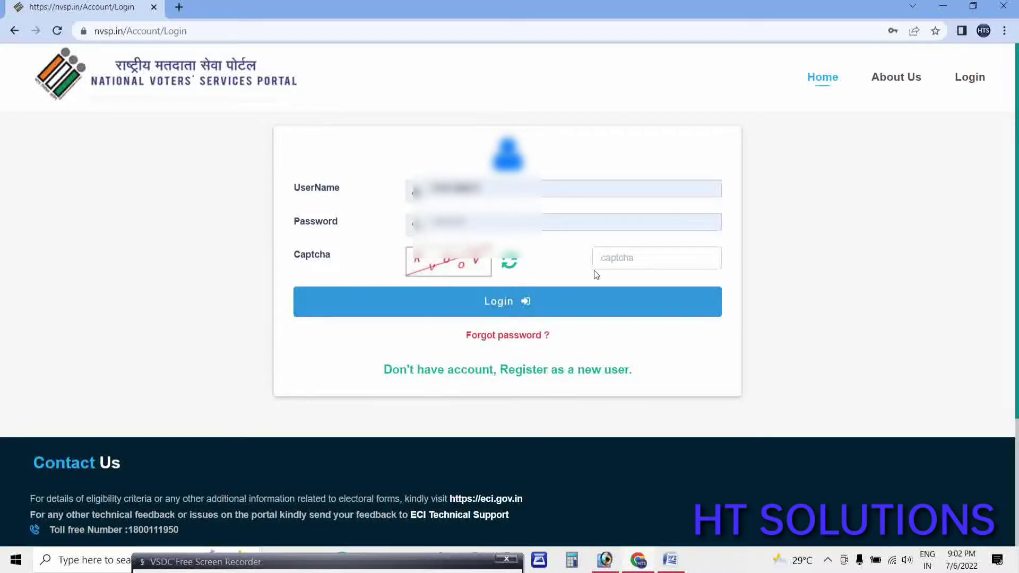
# Refresh the captcha until it is readable, enter the captcha code and log in to NVSP.
pyautogui.click(509, 263)
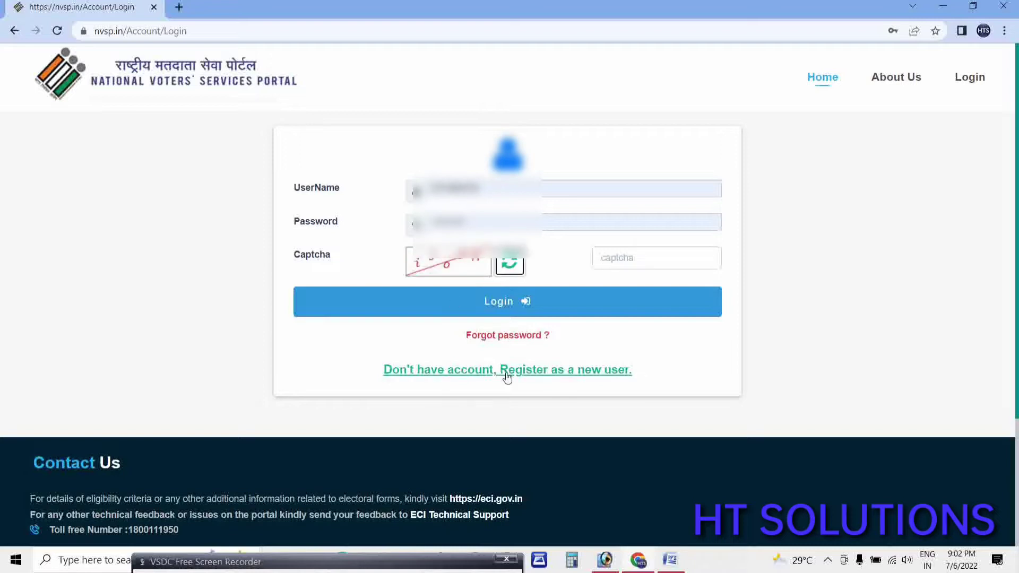
pyautogui.click(634, 257)
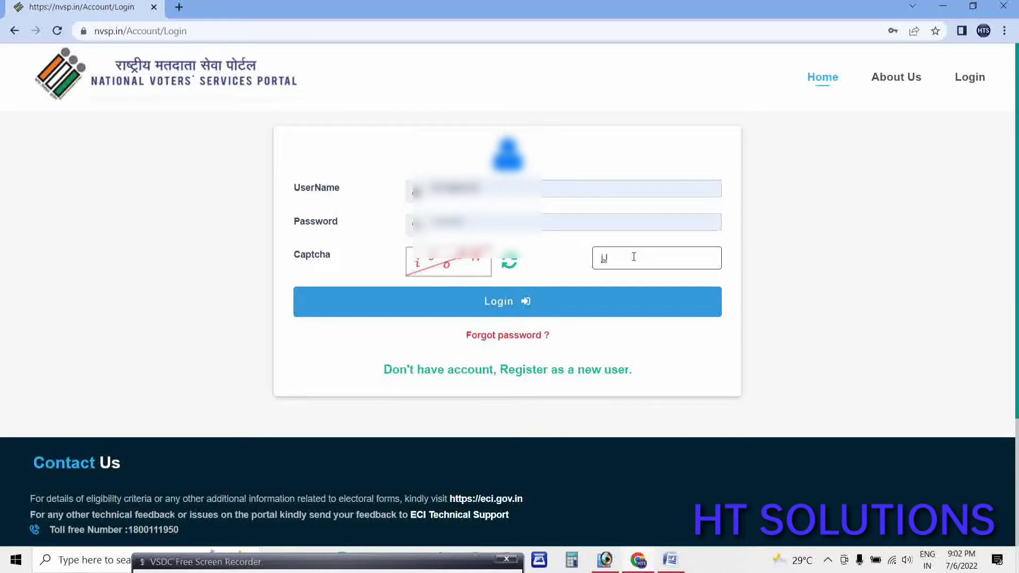
pyautogui.click(511, 263)
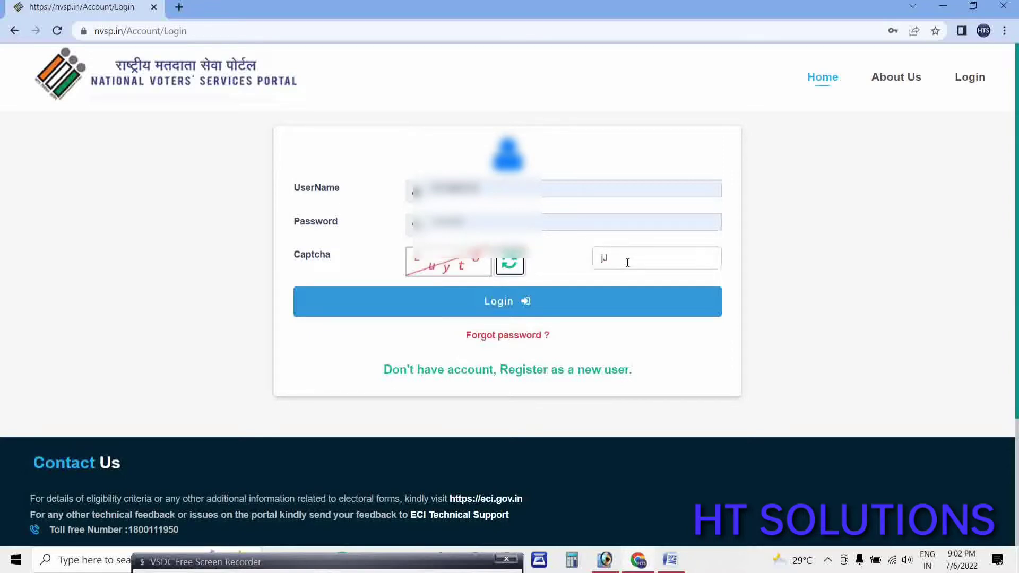
pyautogui.doubleClick(597, 266)
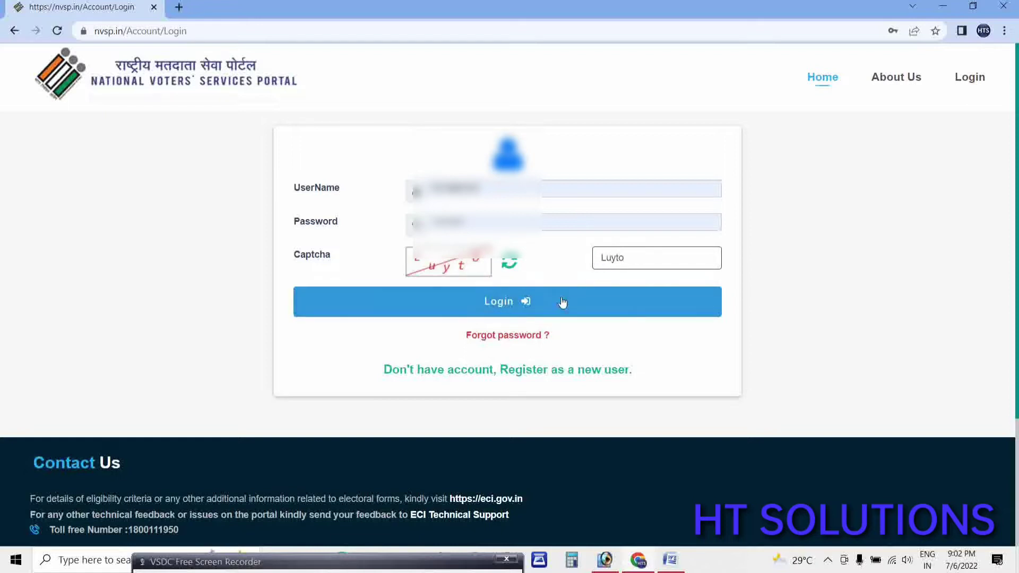
pyautogui.press('BackSpace')
pyautogui.click(463, 311)
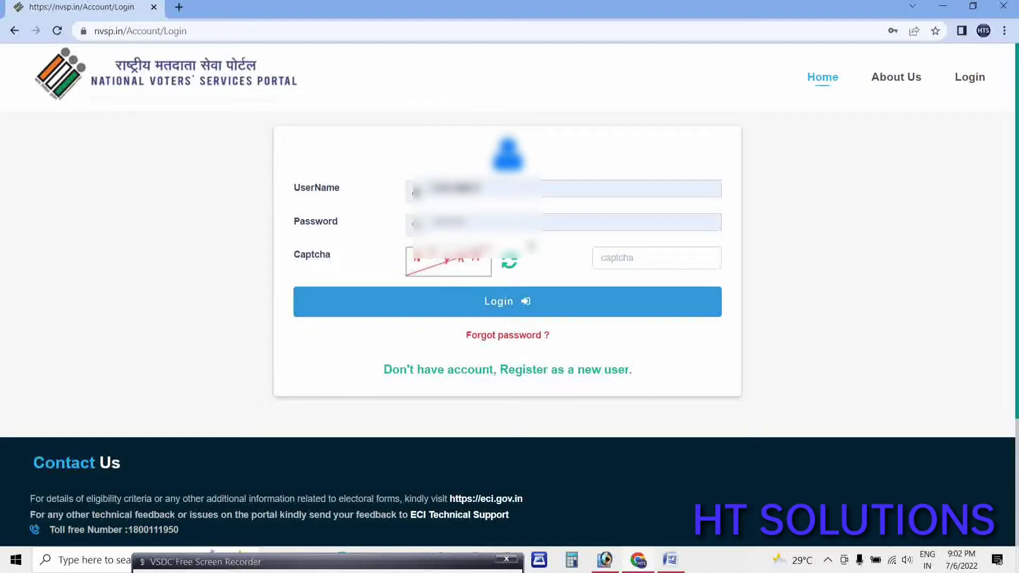
pyautogui.click(620, 262)
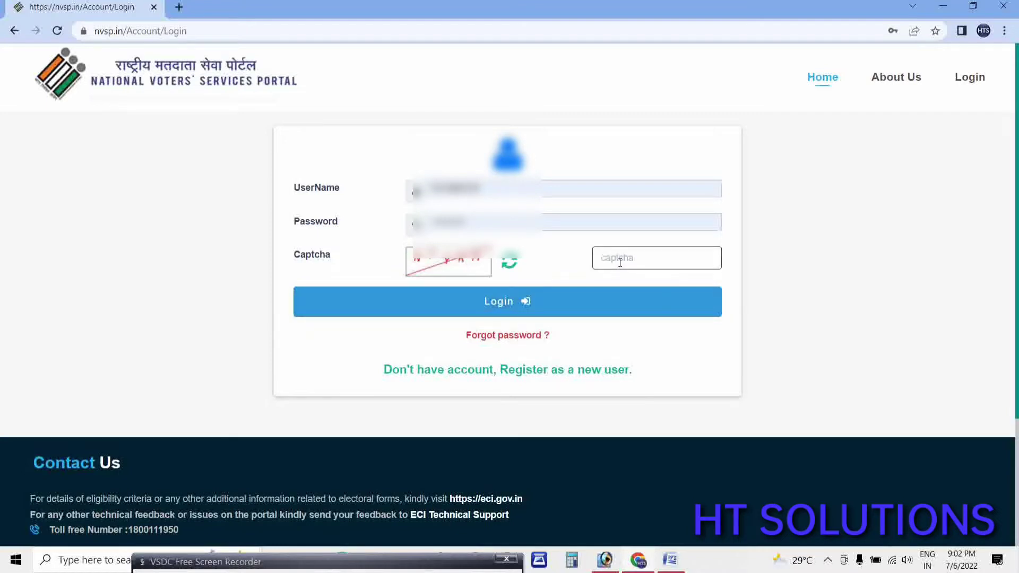
pyautogui.write('NFYRM')
pyautogui.click(520, 303)
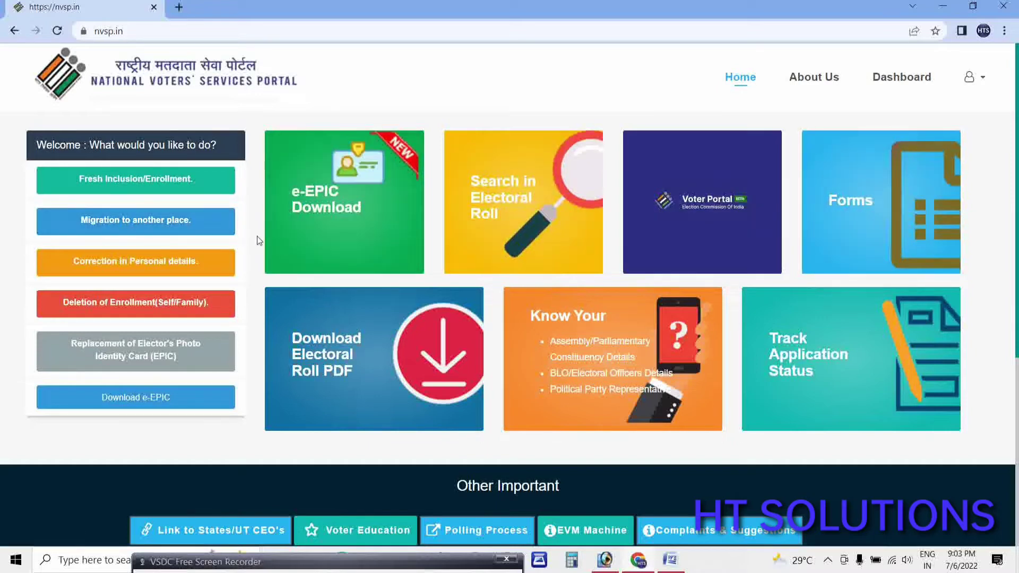
# Start a Migration to another place application for a Family member with EPIC number A1234.
pyautogui.click(142, 221)
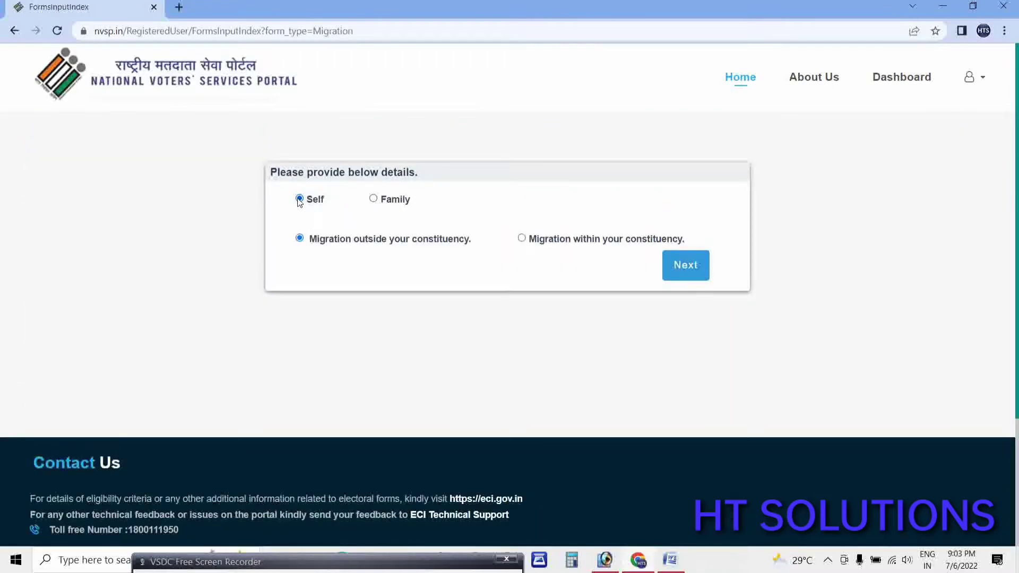
pyautogui.click(989, 80)
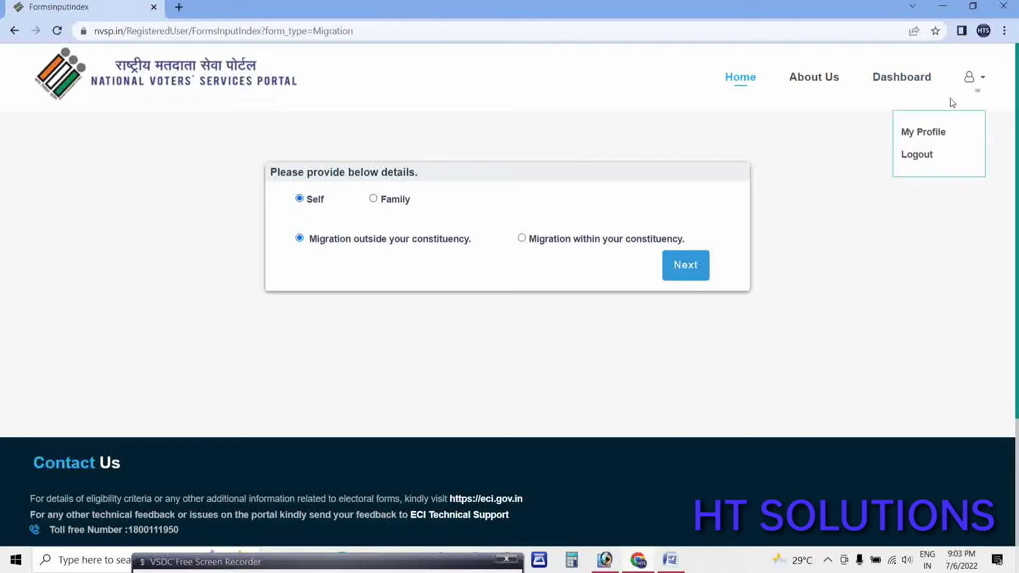
pyautogui.click(952, 102)
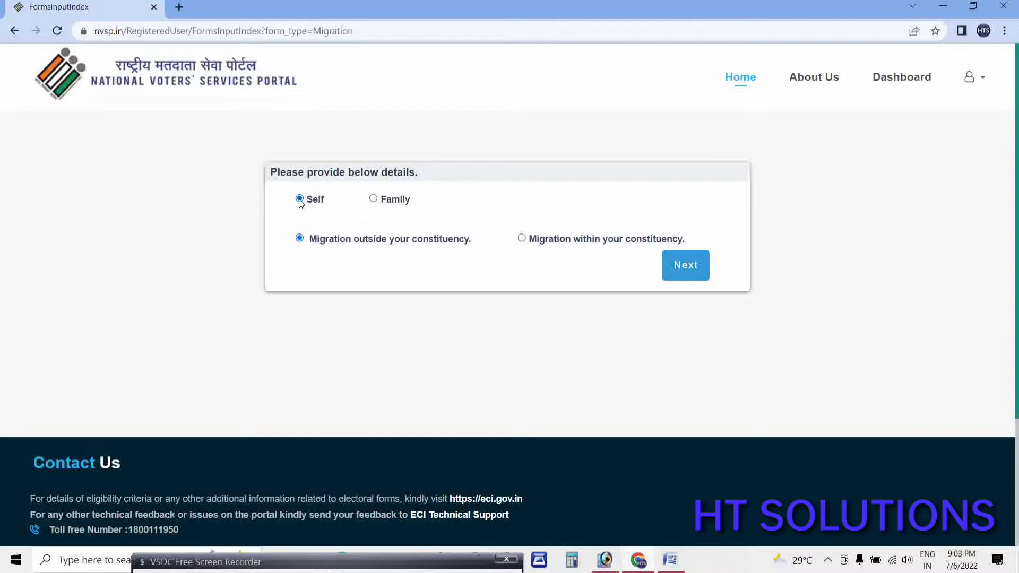
pyautogui.click(374, 199)
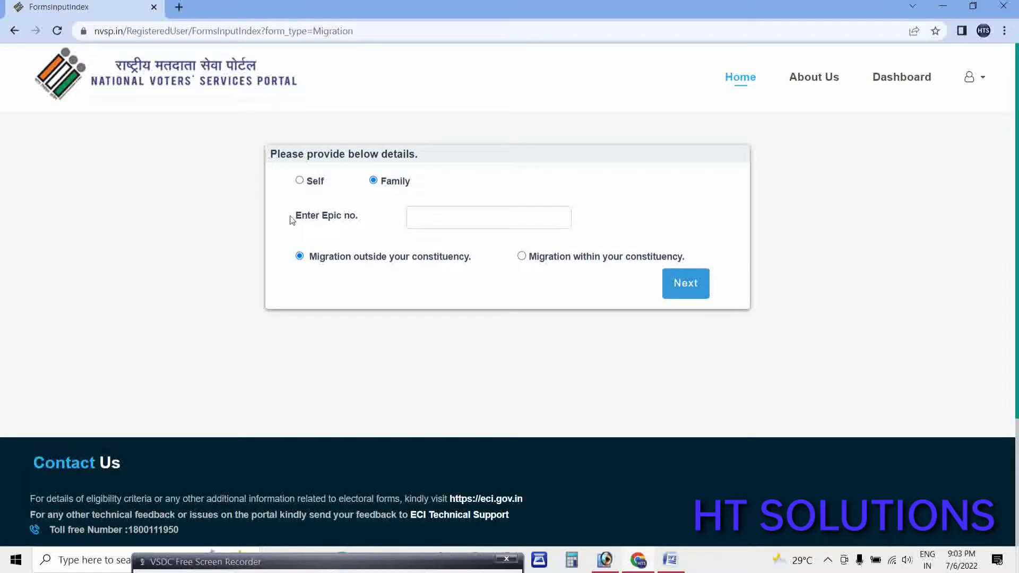
pyautogui.click(410, 217)
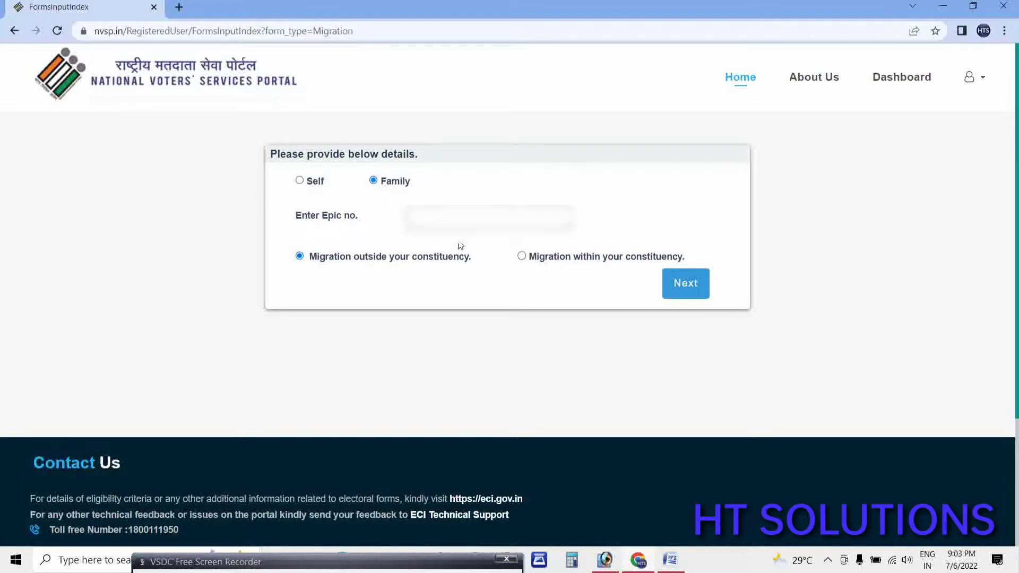
pyautogui.write('A12')
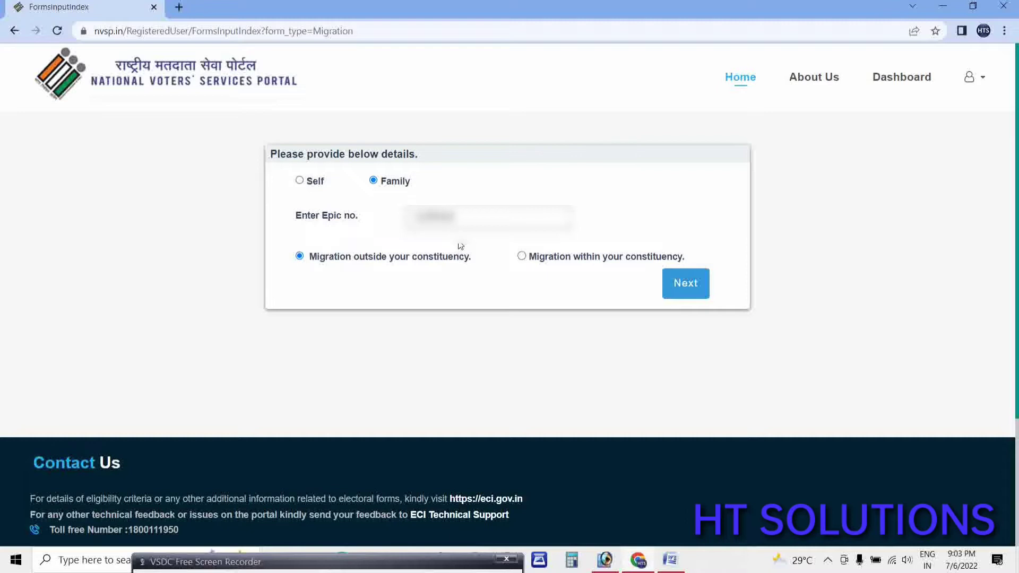
pyautogui.write('34')
# Choose the migration type, continue to Form 6 and switch its language to English.
pyautogui.click(522, 258)
pyautogui.click(666, 295)
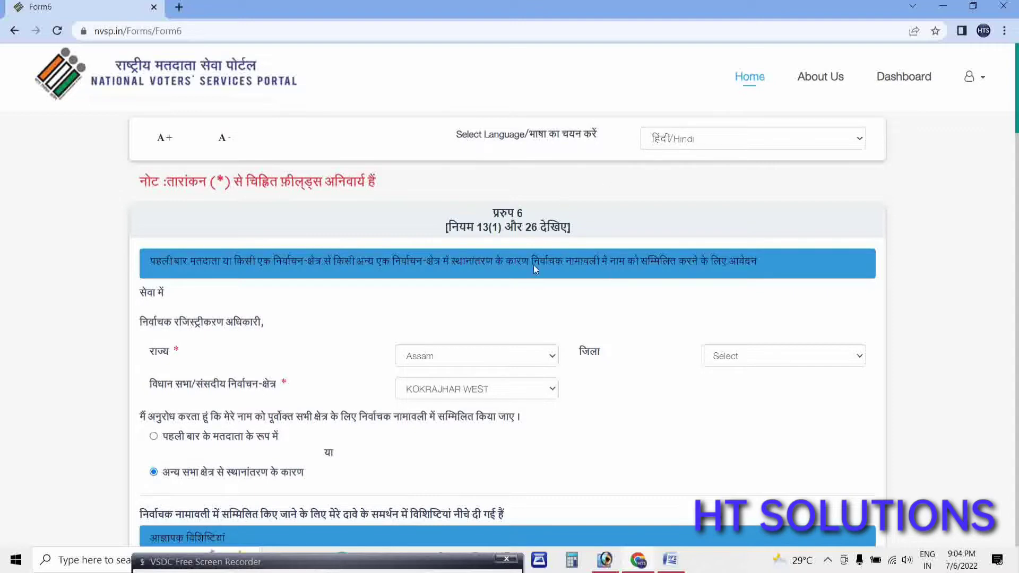
pyautogui.click(727, 137)
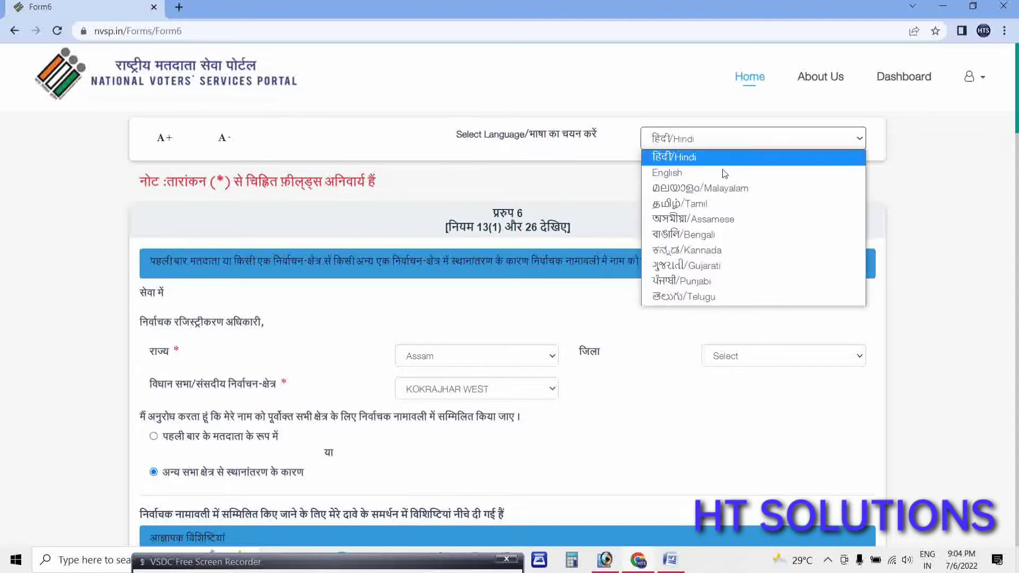
pyautogui.click(723, 169)
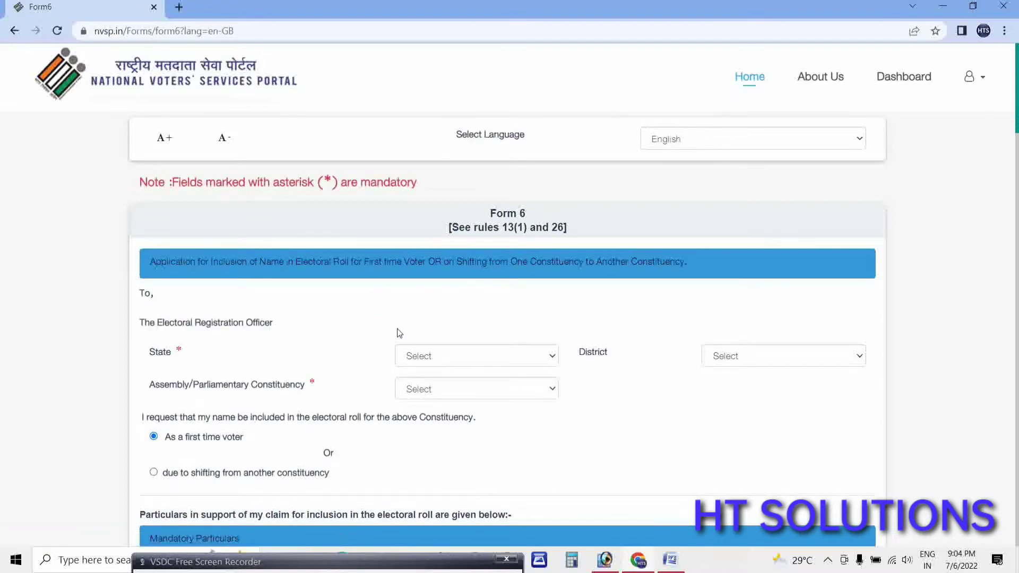
# Select State Assam, District DHUBRI and constituency BILASIPARA WEST on Form 6.
pyautogui.scroll(-1, 331, 374)
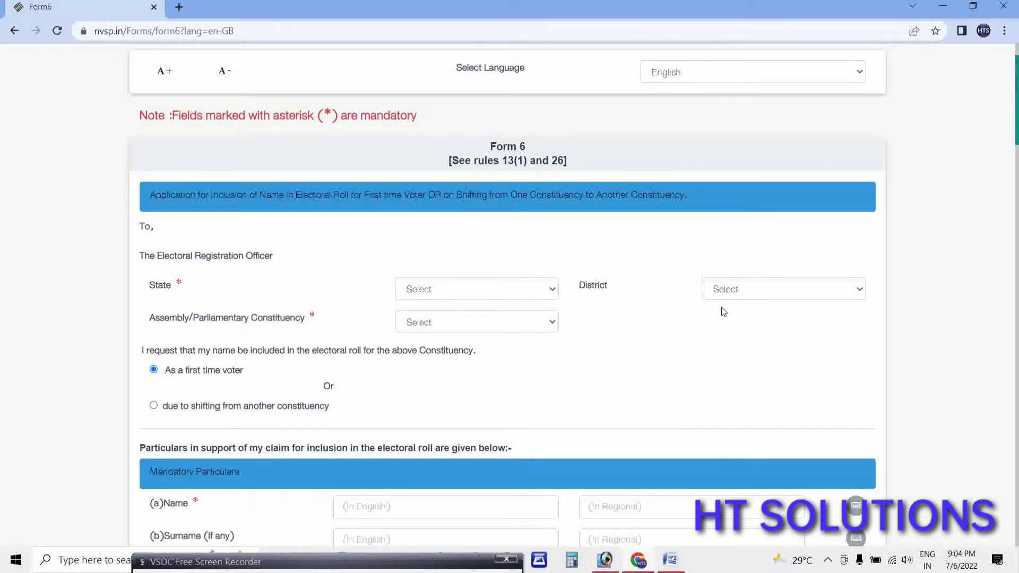
pyautogui.click(460, 294)
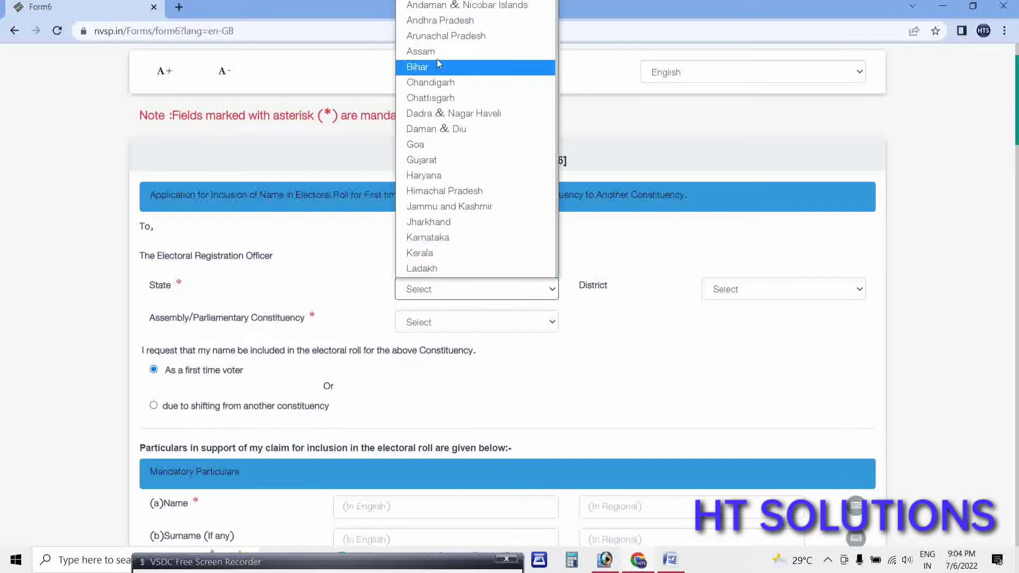
pyautogui.click(441, 53)
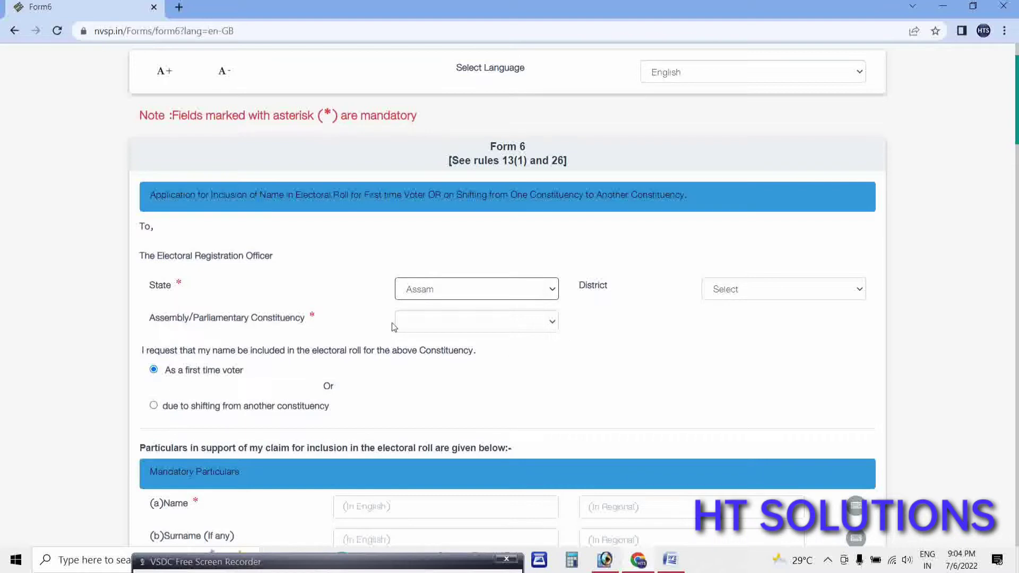
pyautogui.click(748, 290)
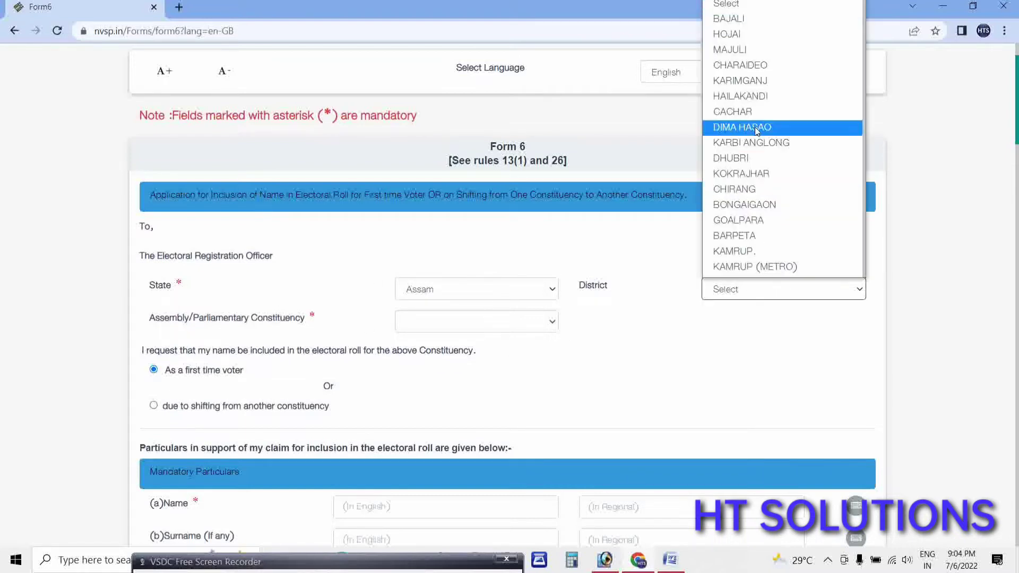
pyautogui.click(731, 158)
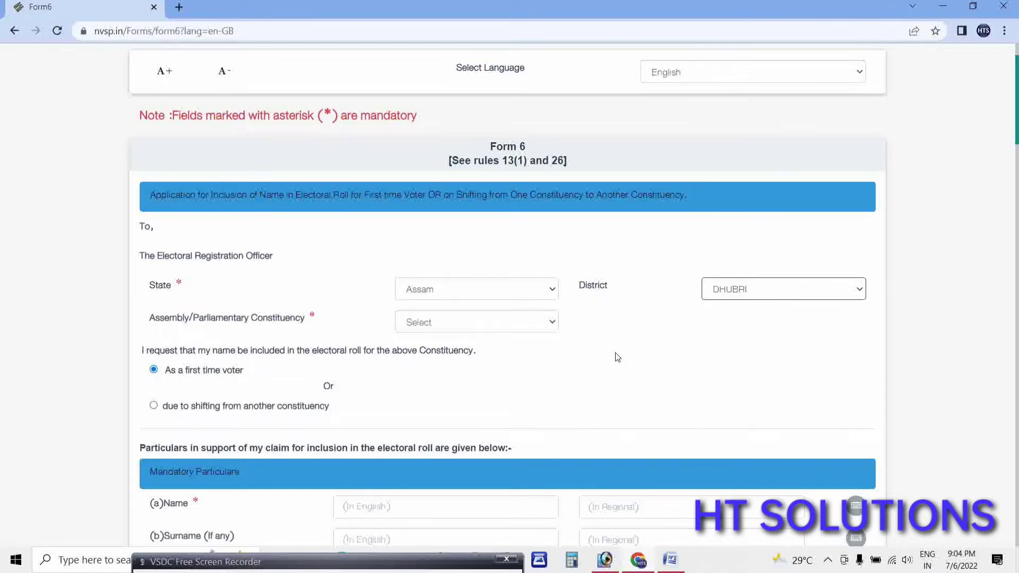
pyautogui.click(484, 326)
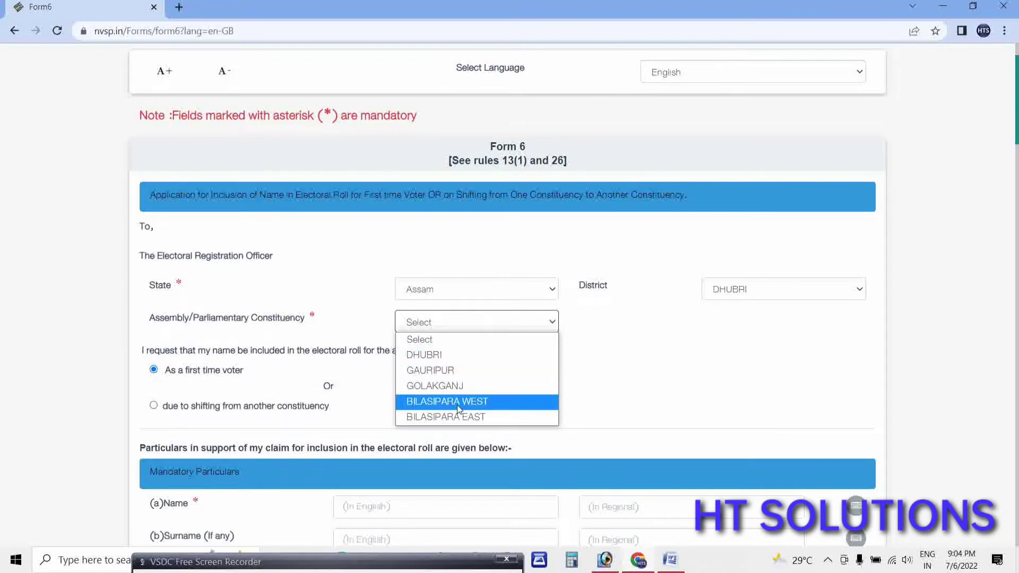
pyautogui.click(439, 402)
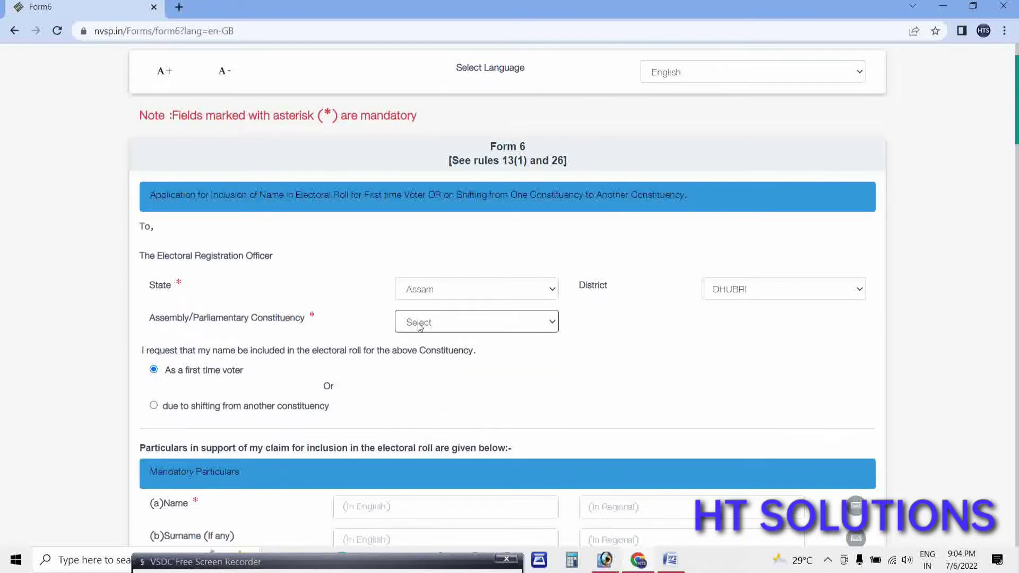
pyautogui.scroll(-2, 232, 359)
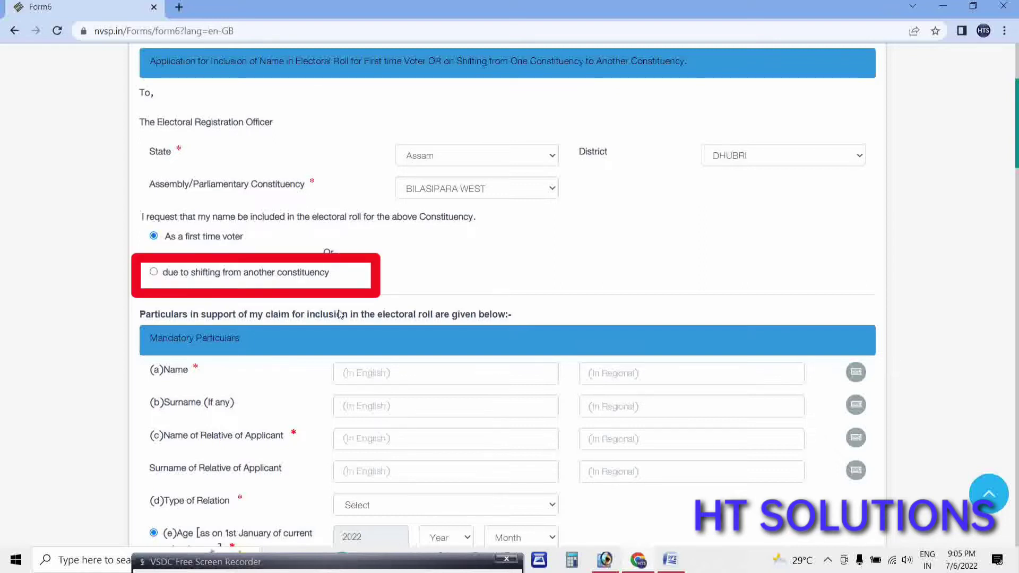
# Choose shifting from another constituency and enter the applicant's name and surname 'Sheikh'.
pyautogui.click(153, 272)
pyautogui.scroll(-1, 325, 403)
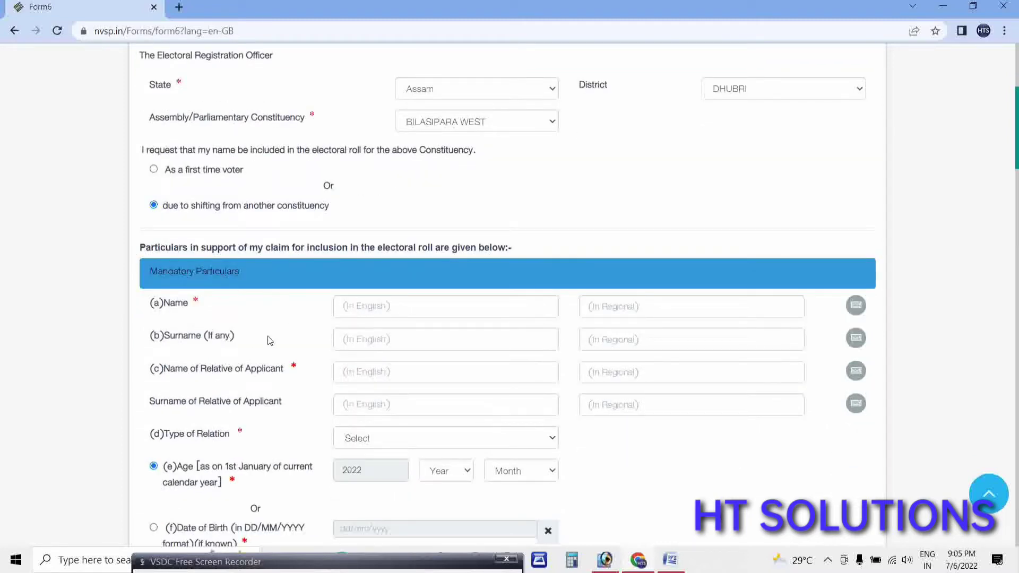
pyautogui.click(340, 313)
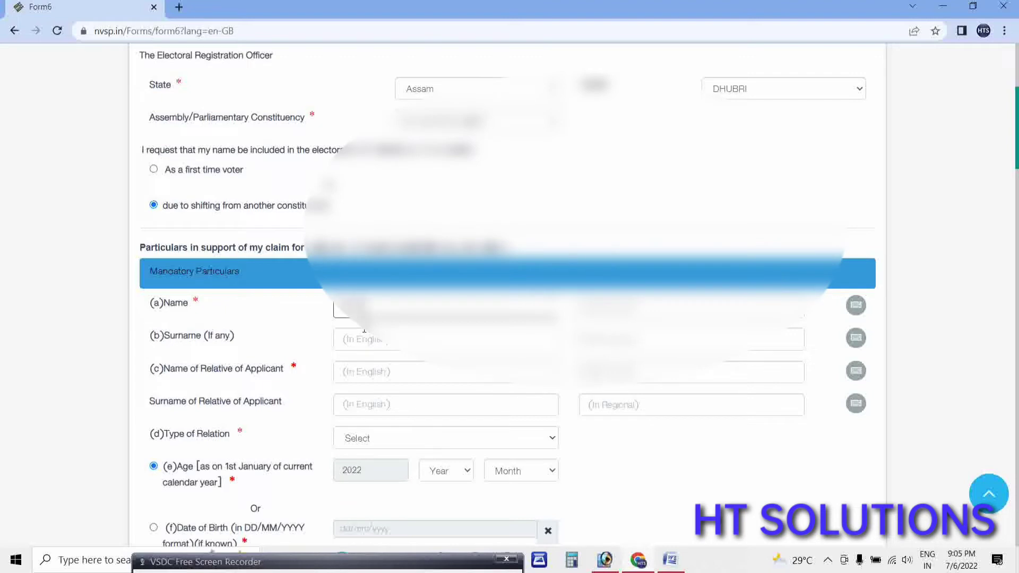
pyautogui.press('Tab')
pyautogui.click(364, 331)
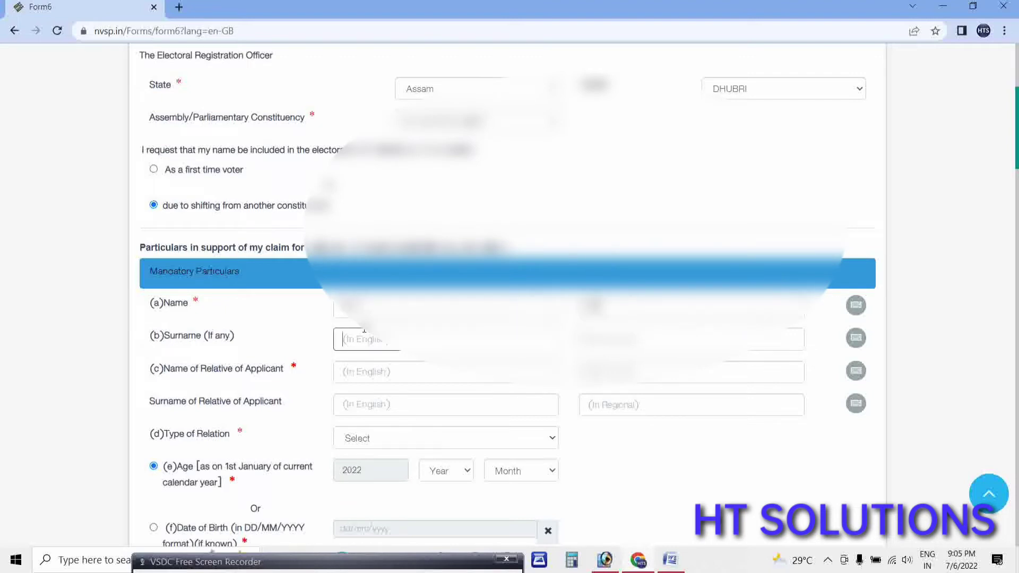
pyautogui.write('Sheikh')
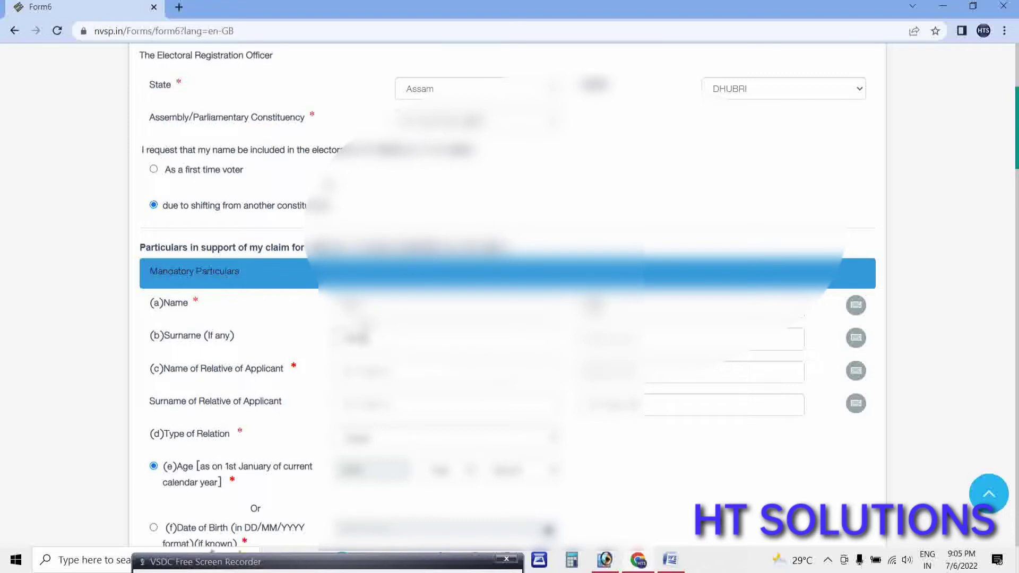
pyautogui.press('Tab')
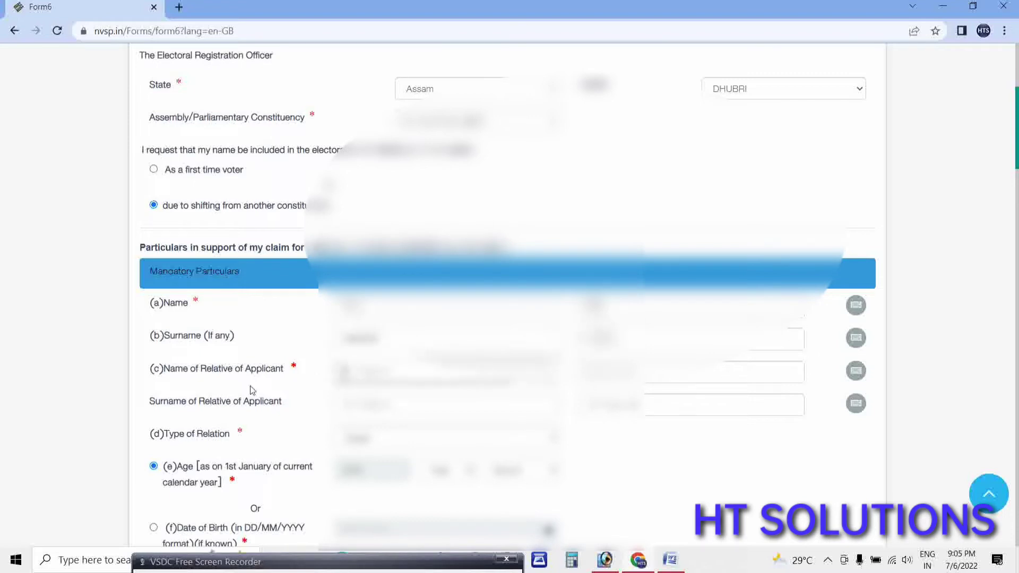
pyautogui.click(351, 372)
pyautogui.write('a')
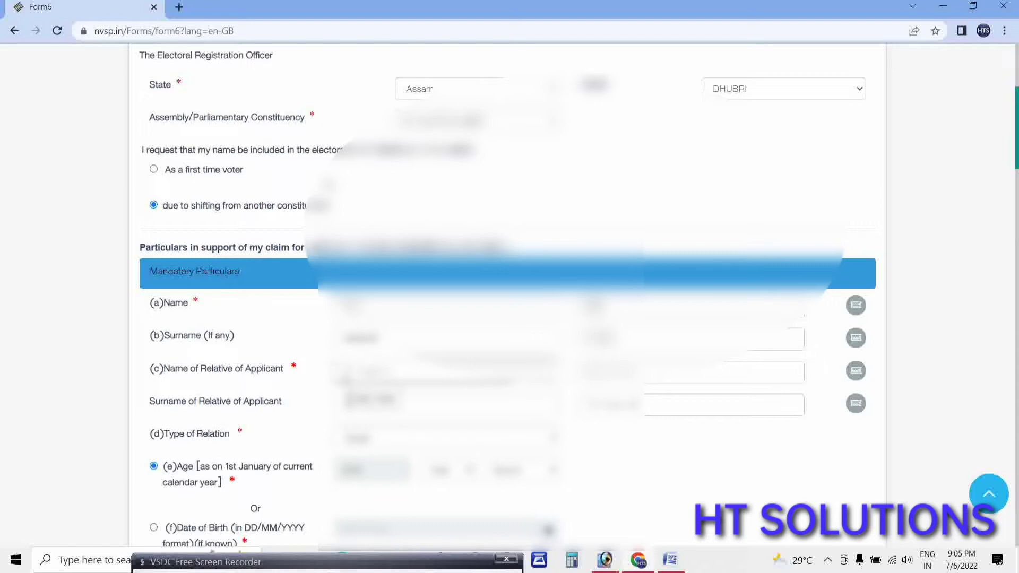
pyautogui.press('BackSpace')
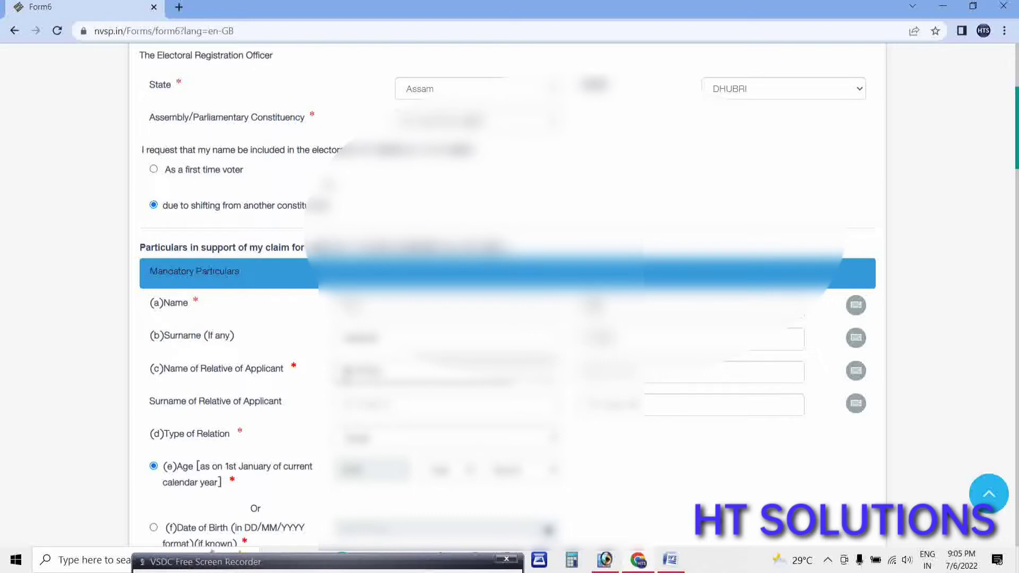
pyautogui.click(725, 372)
pyautogui.click(342, 404)
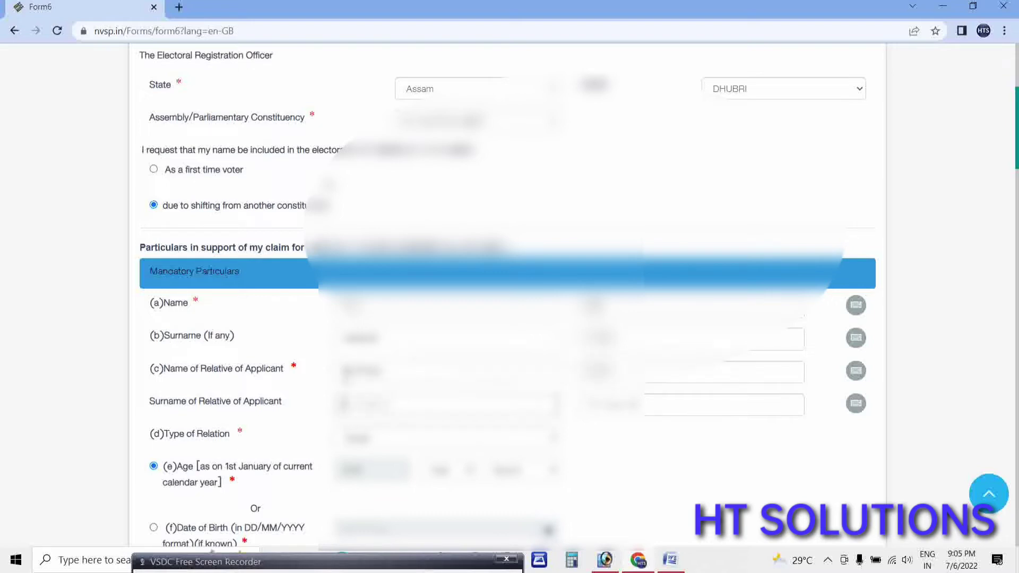
pyautogui.press('Tab')
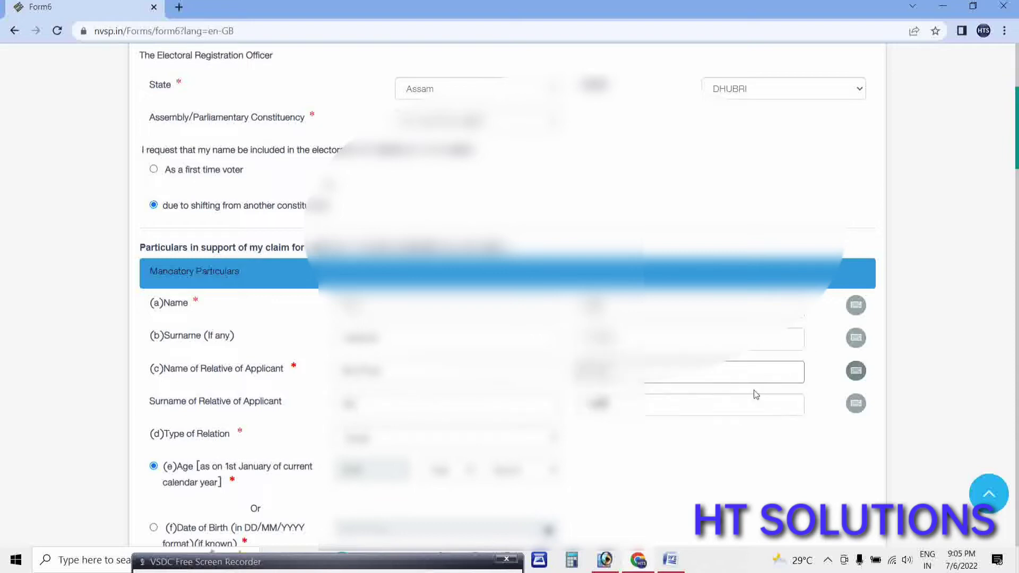
pyautogui.click(856, 370)
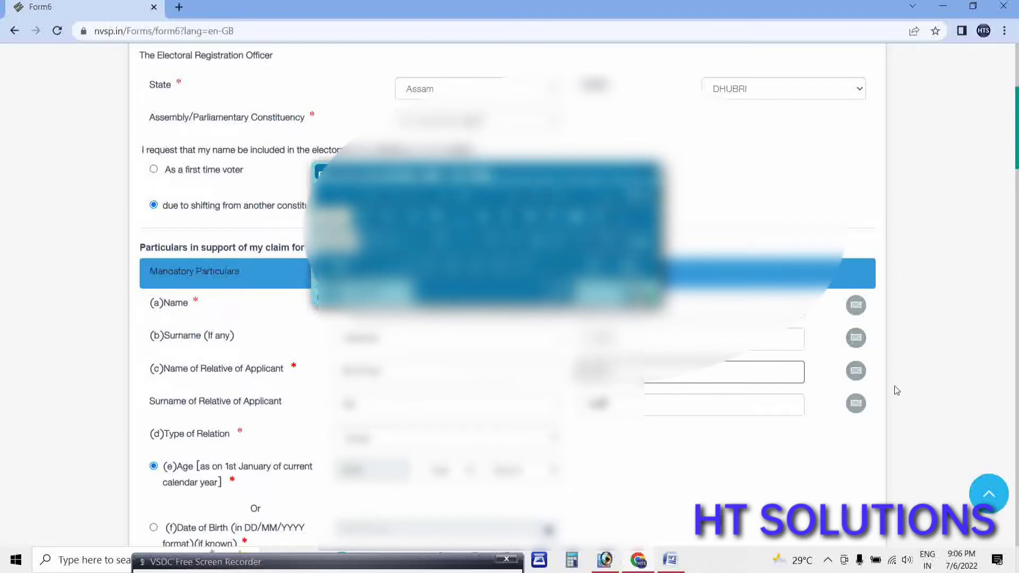
# Fix the relative's regional-language name and choose the Type of Relation.
pyautogui.click(856, 375)
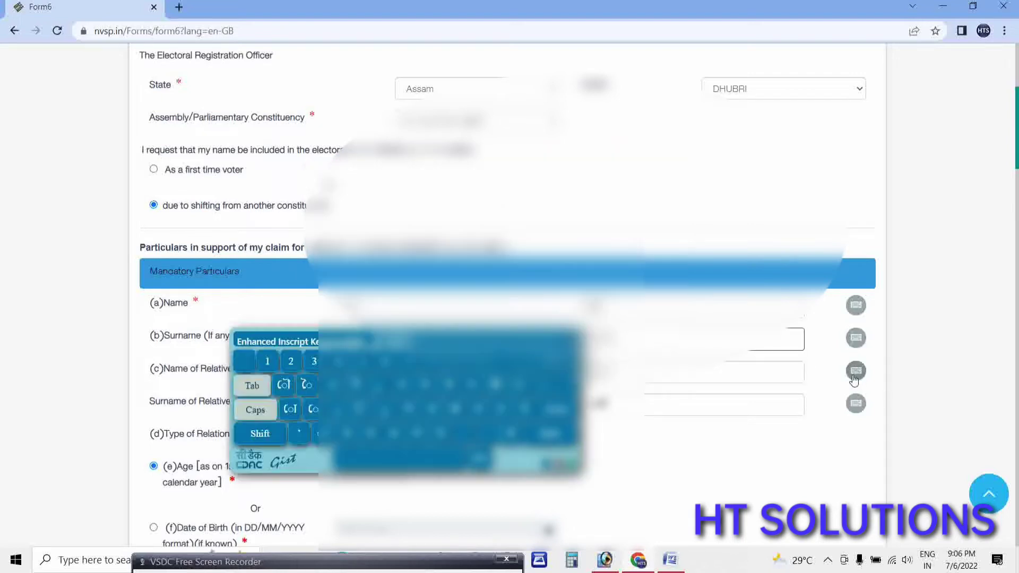
pyautogui.click(659, 378)
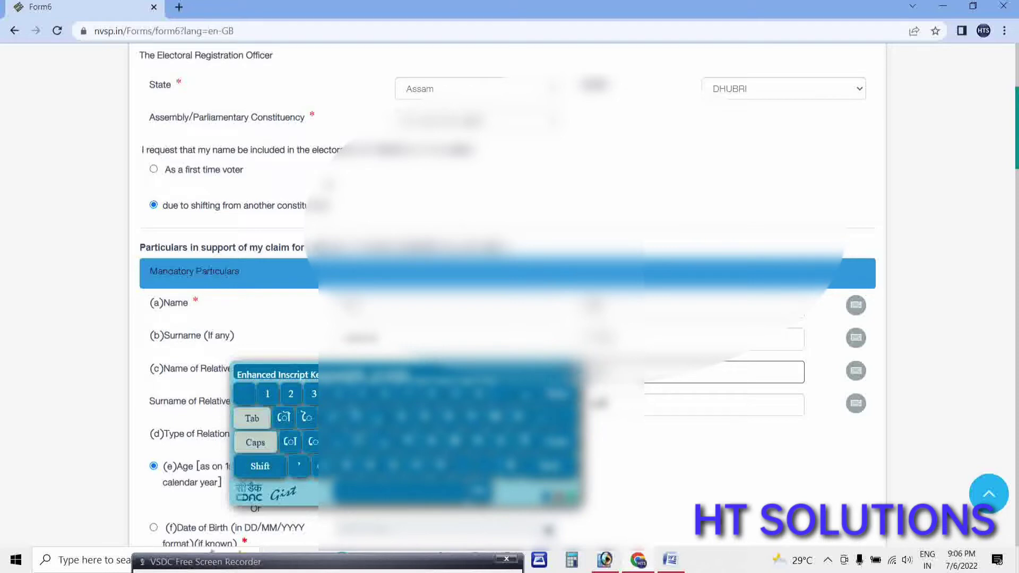
pyautogui.scroll(-4, 569, 473)
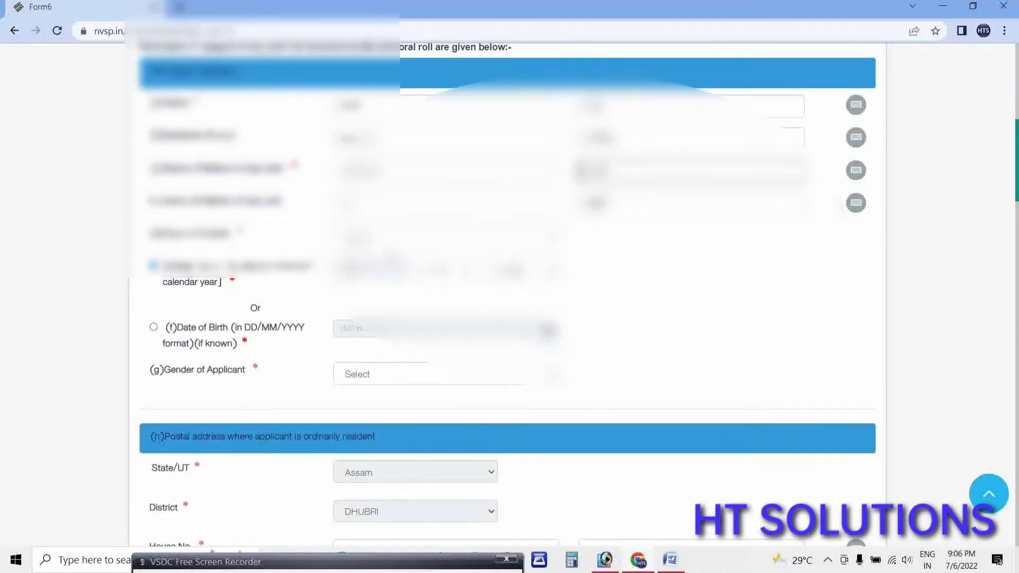
pyautogui.click(371, 374)
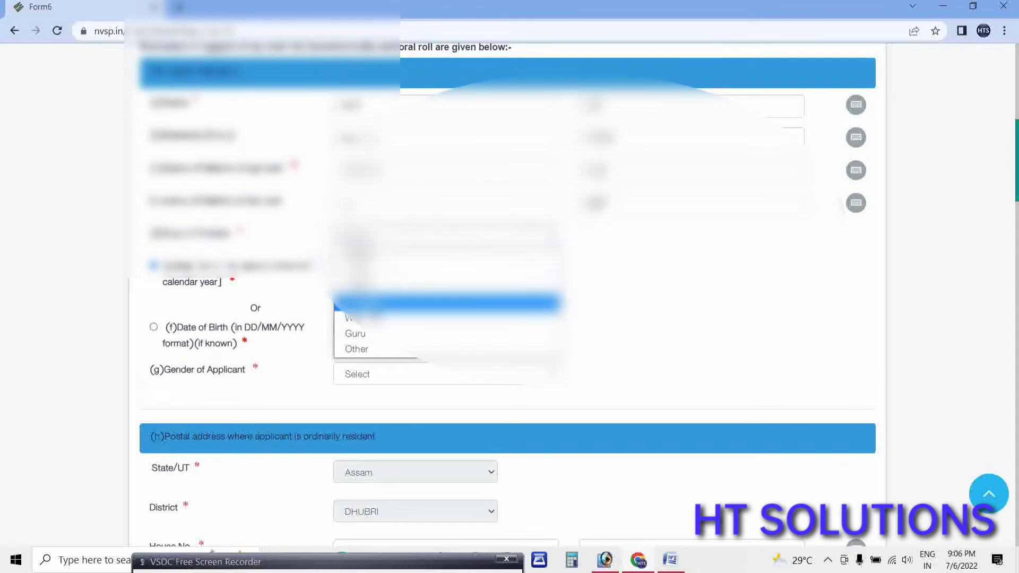
pyautogui.click(298, 238)
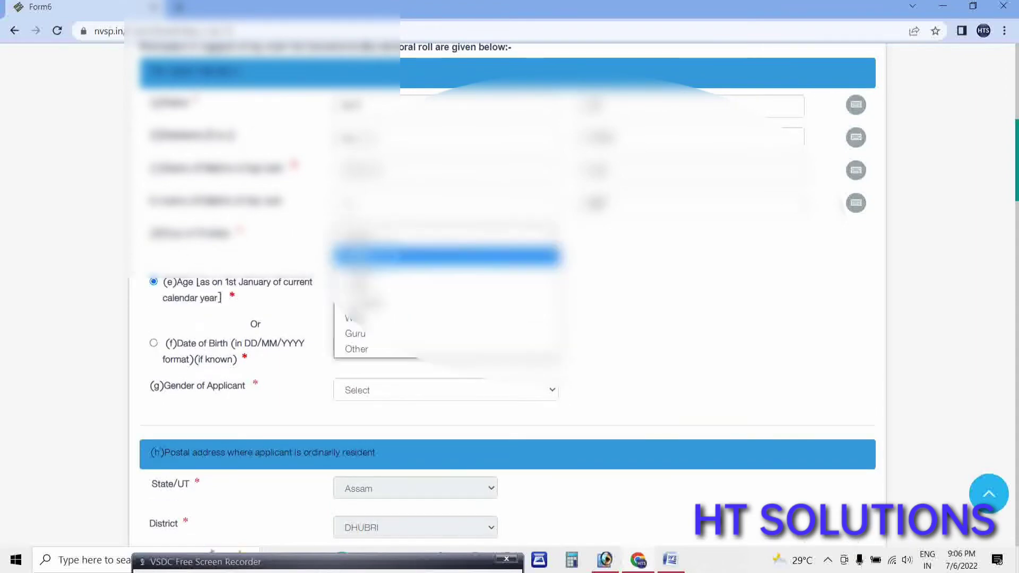
pyautogui.click(372, 238)
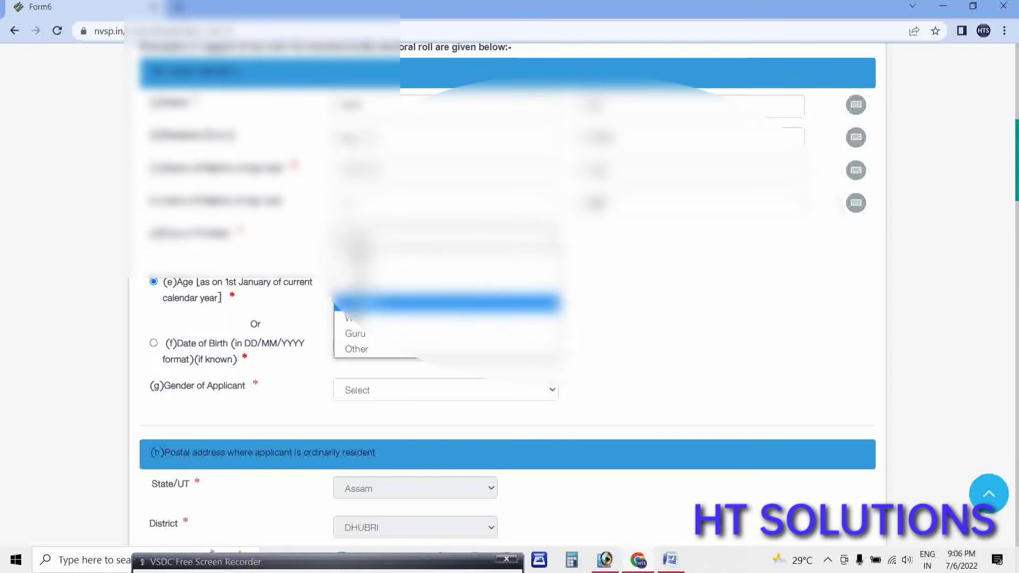
pyautogui.click(372, 302)
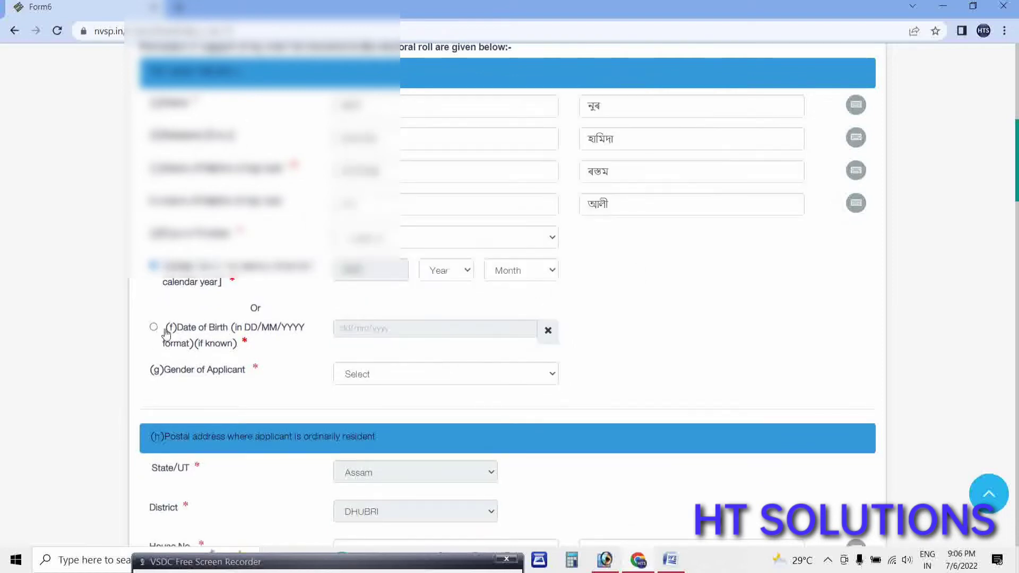
# Enter a date of birth on the 12th giving age 38, and choose the applicant's gender.
pyautogui.click(154, 327)
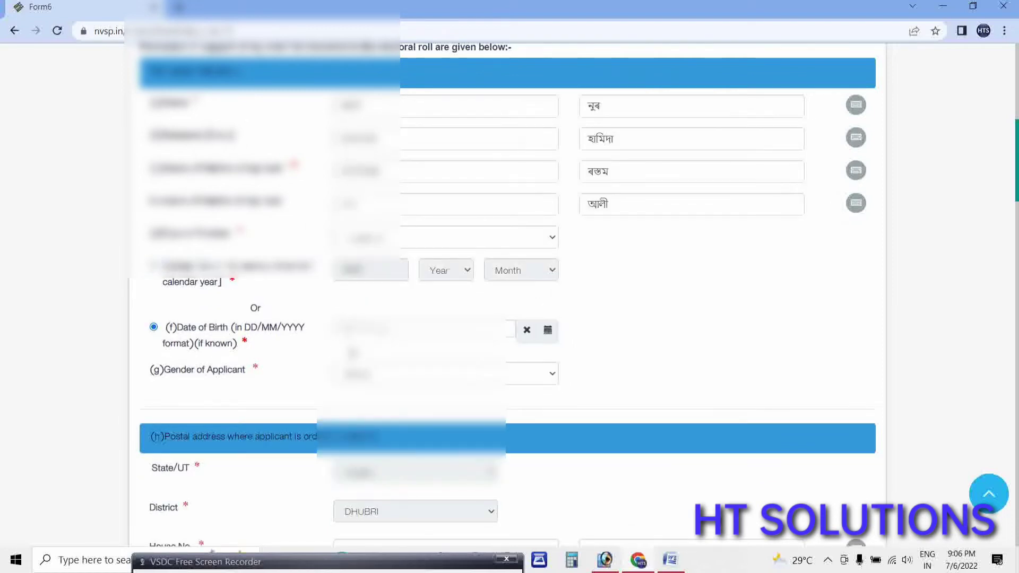
pyautogui.click(361, 329)
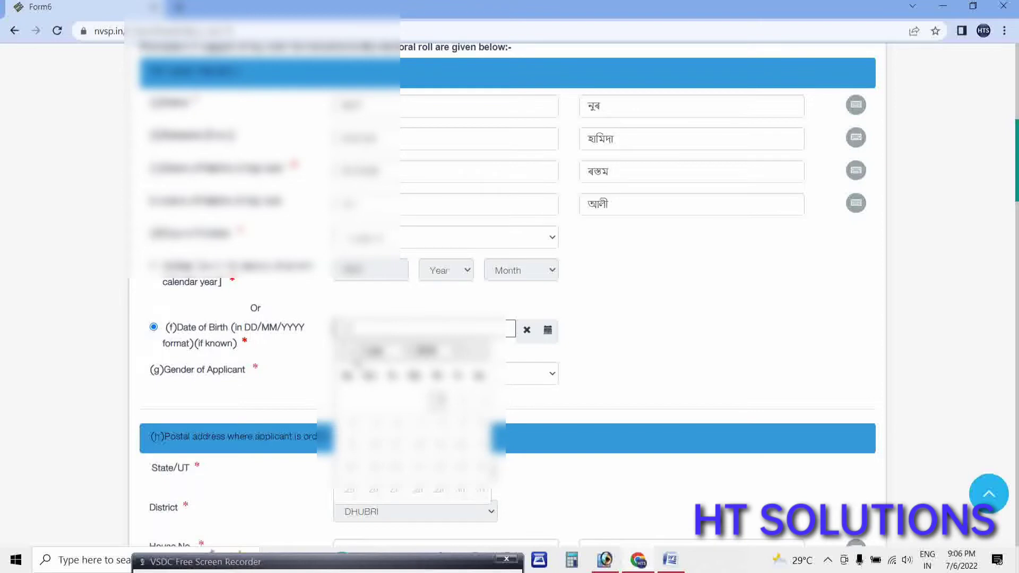
pyautogui.write('12')
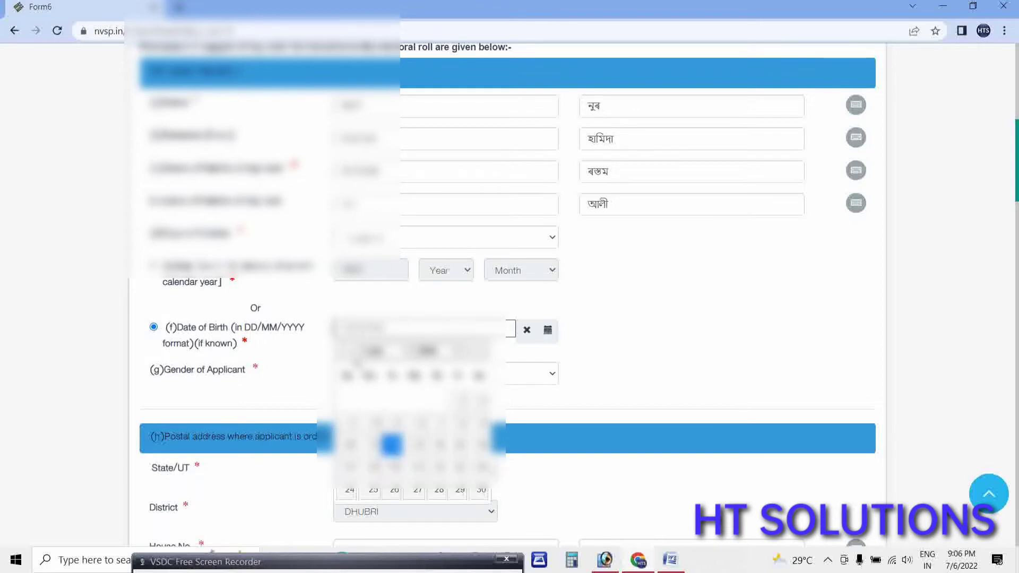
pyautogui.click(607, 321)
pyautogui.scroll(-1, 340, 393)
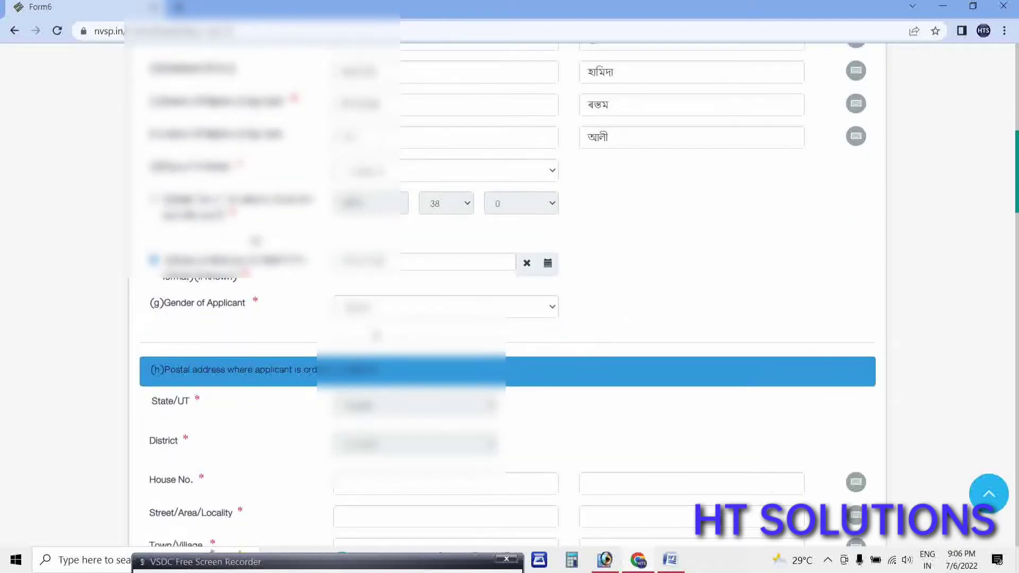
pyautogui.click(371, 306)
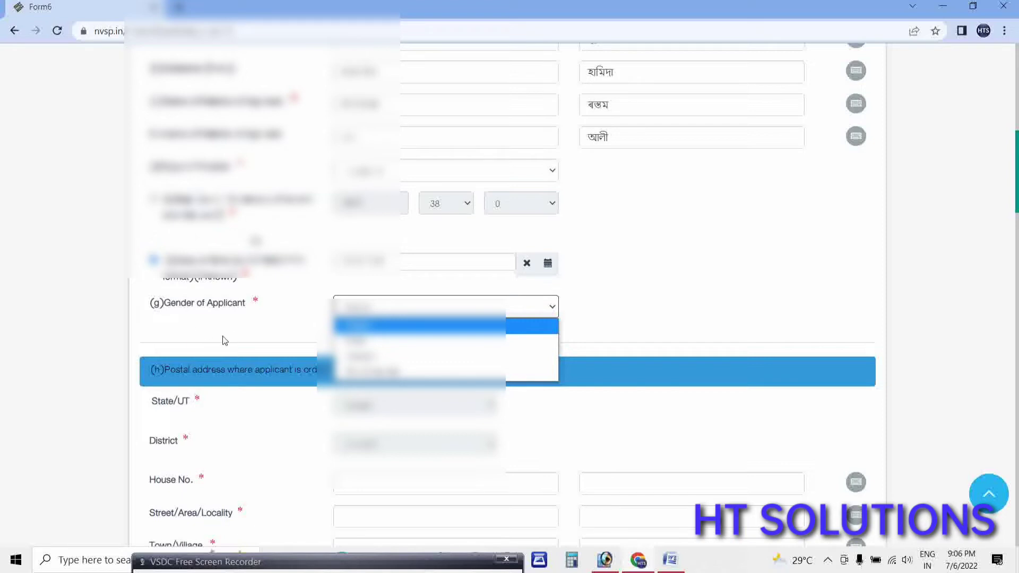
pyautogui.click(372, 357)
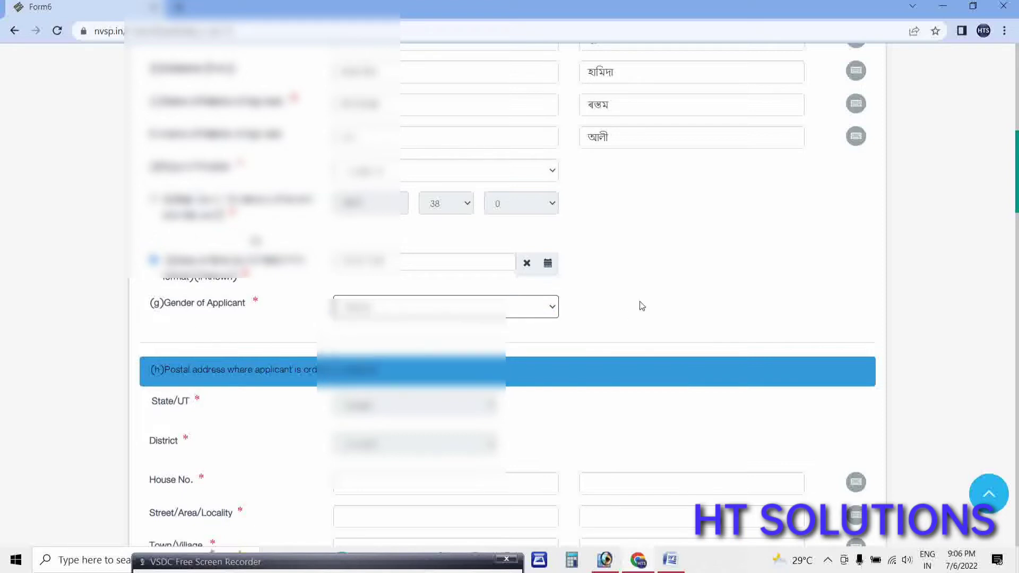
pyautogui.scroll(-2, 526, 345)
pyautogui.scroll(-1, 508, 338)
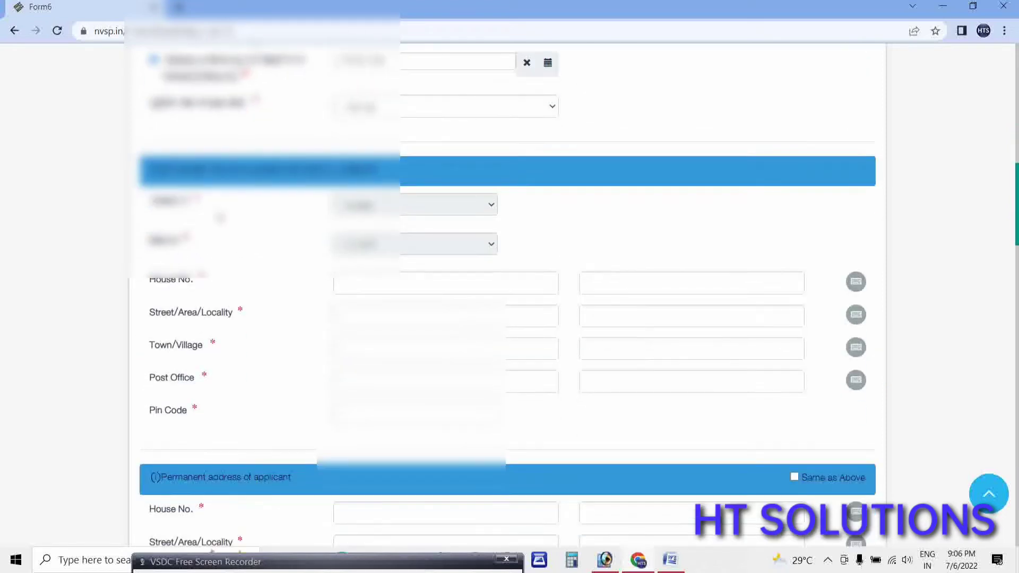
pyautogui.click(344, 287)
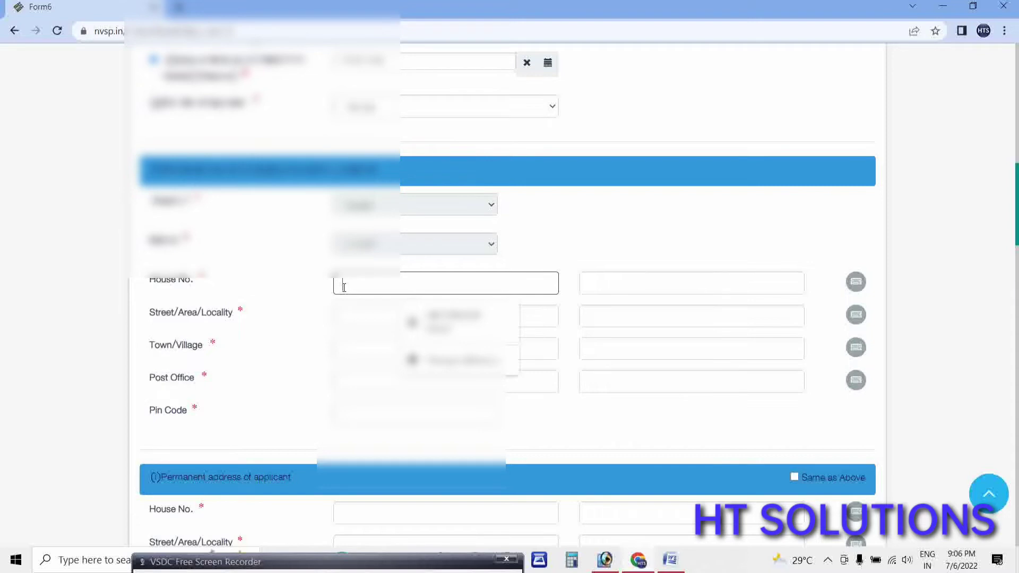
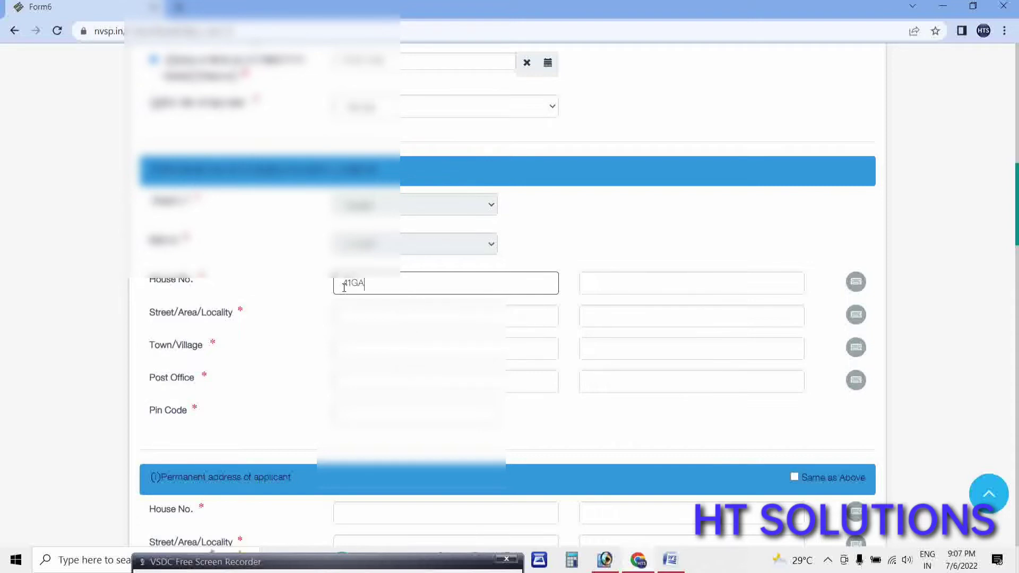
pyautogui.press('Tab')
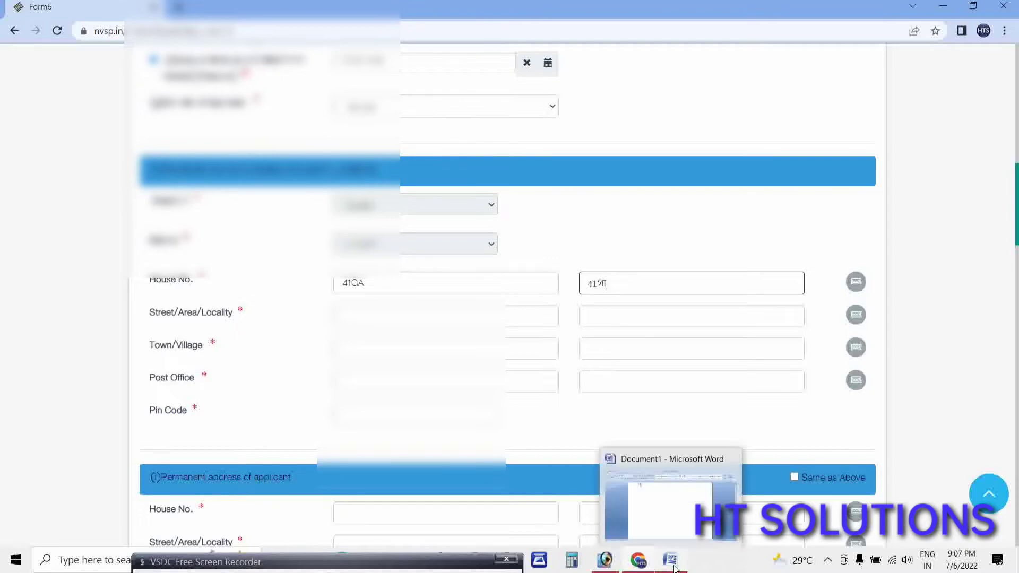
pyautogui.click(676, 568)
pyautogui.rightClick(276, 104)
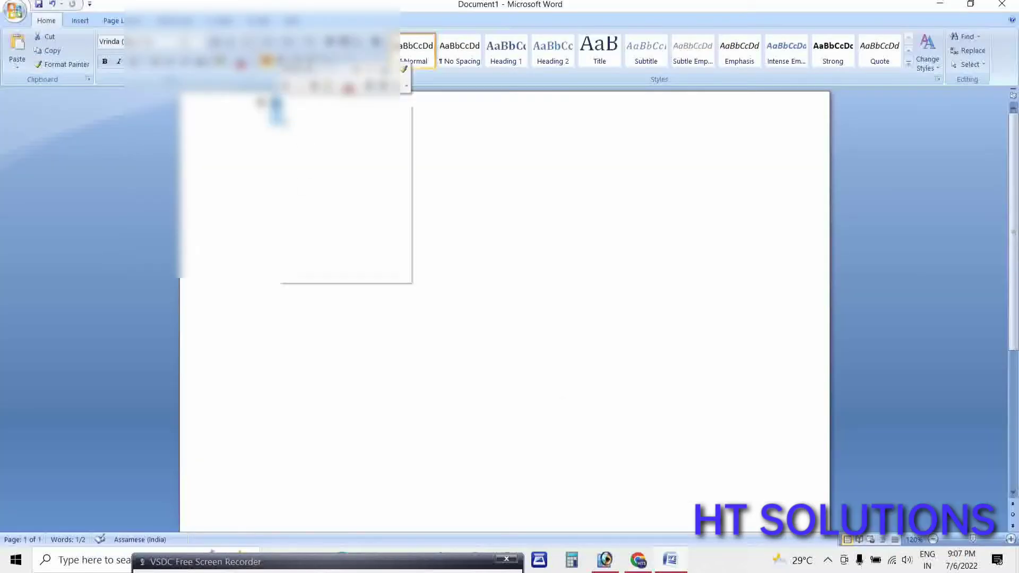
pyautogui.press('Escape')
pyautogui.hotkey('alt', 'Tab')
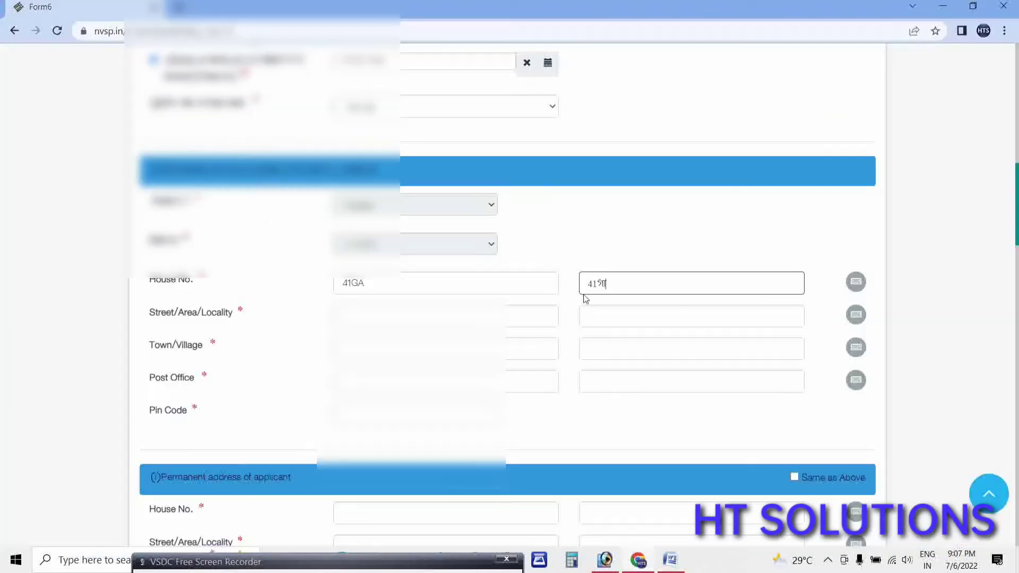
pyautogui.moveTo(596, 285); pyautogui.dragTo(587, 289)
pyautogui.click(856, 282)
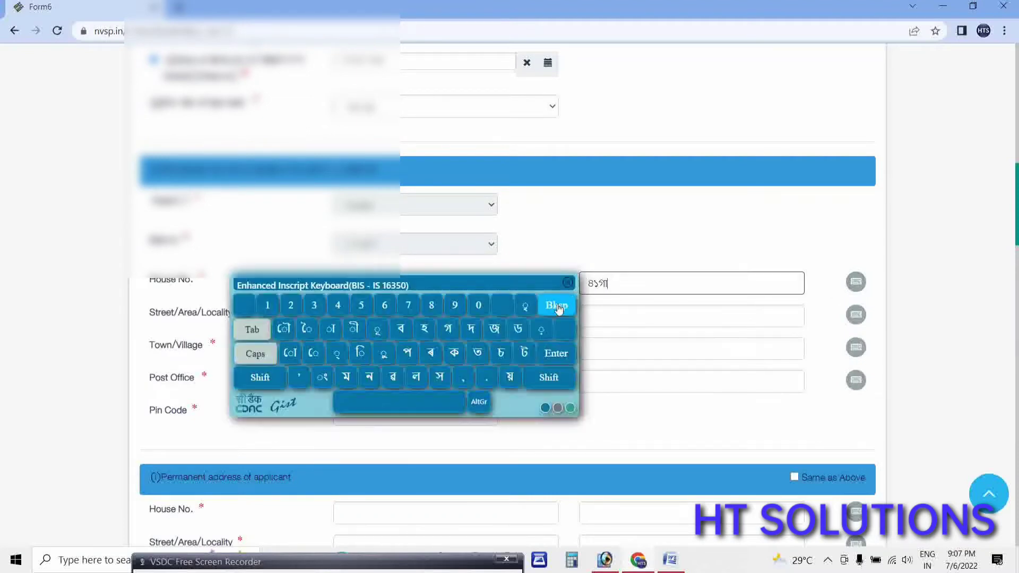
pyautogui.click(567, 287)
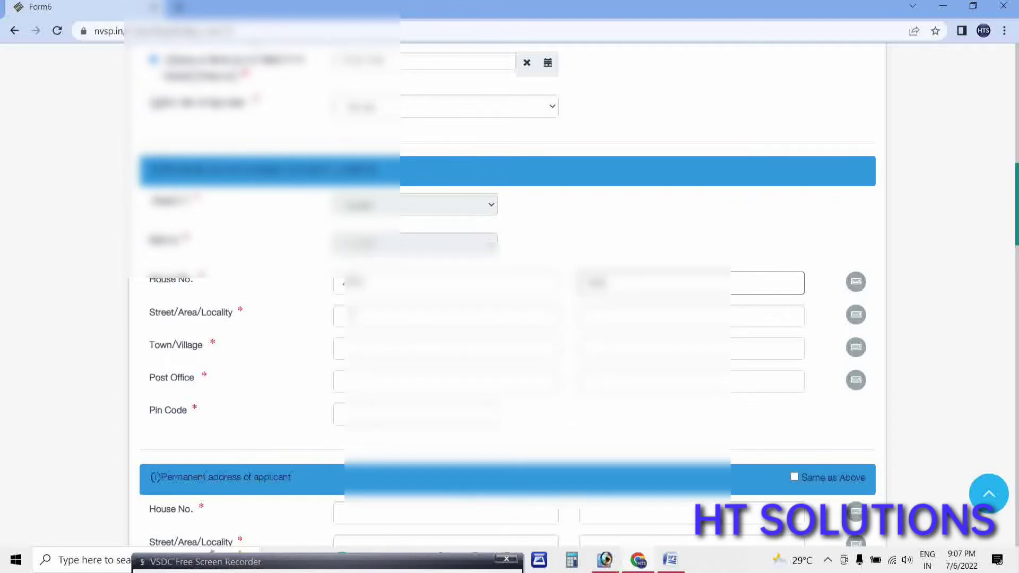
pyautogui.click(446, 316)
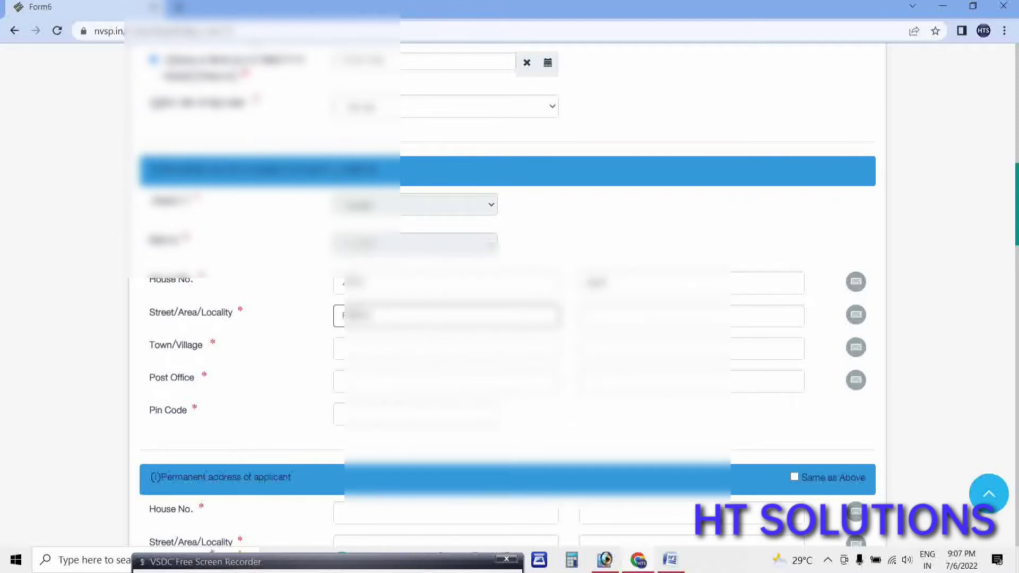
pyautogui.press('Tab')
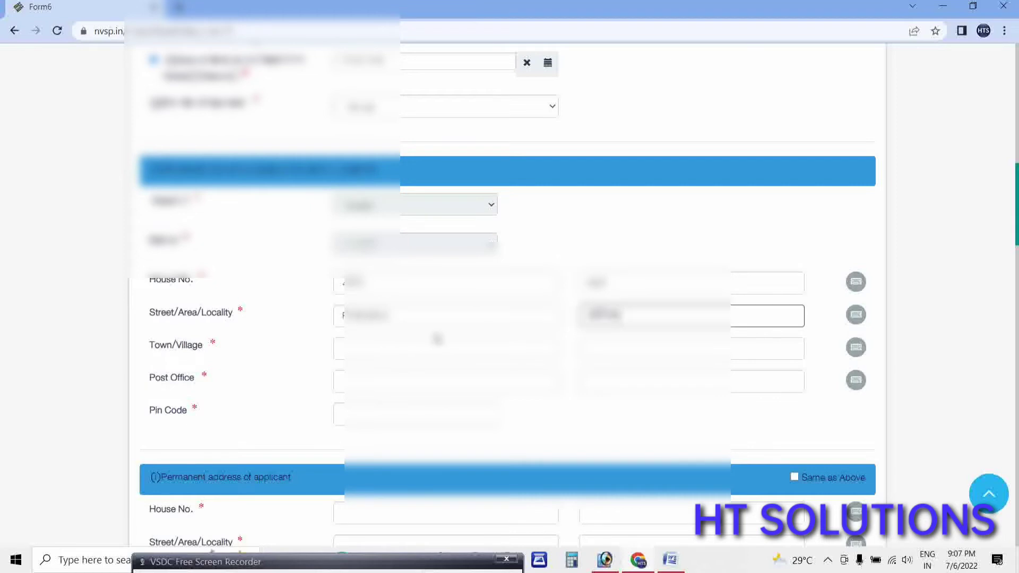
pyautogui.click(855, 314)
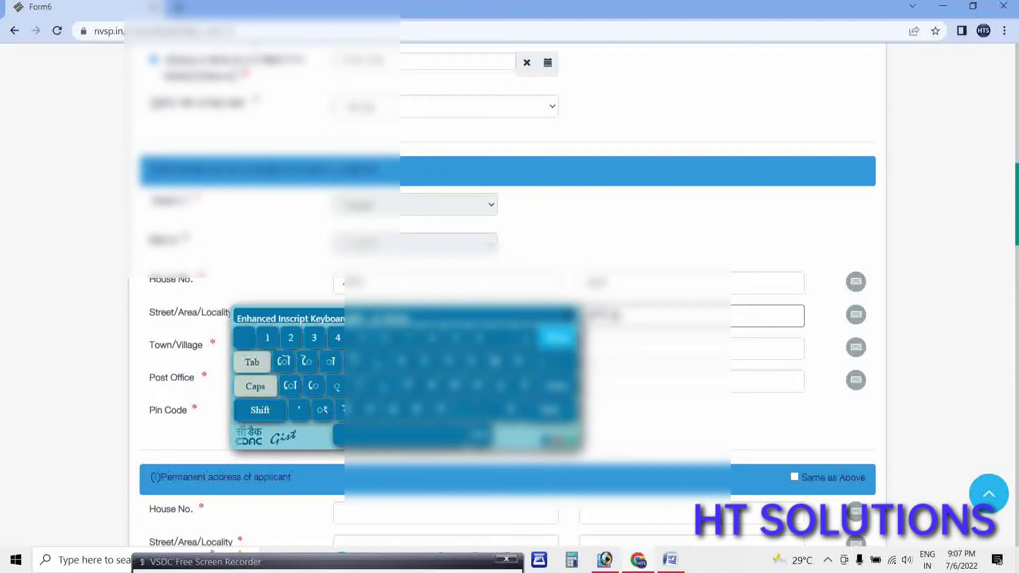
pyautogui.click(569, 318)
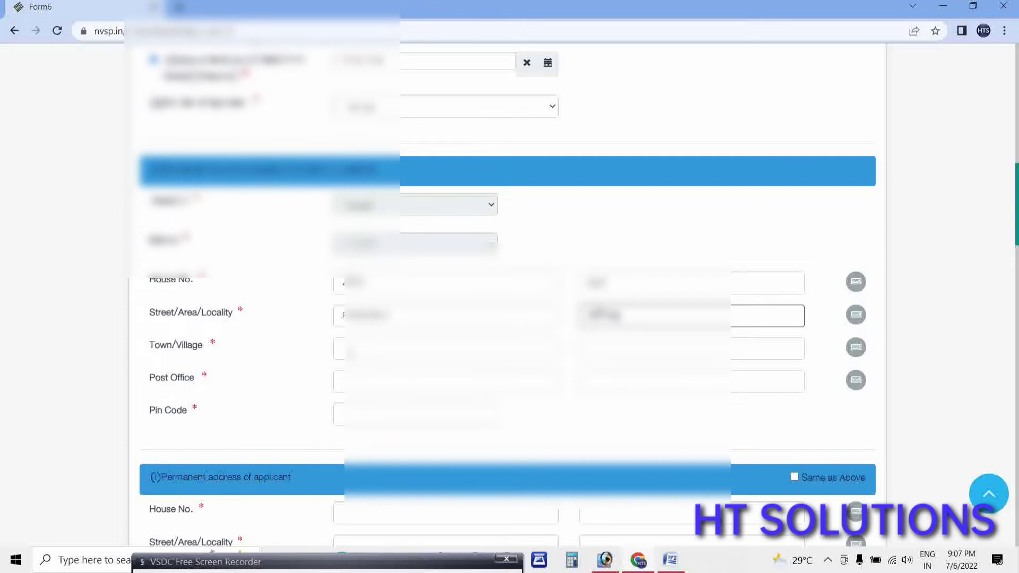
pyautogui.click(352, 353)
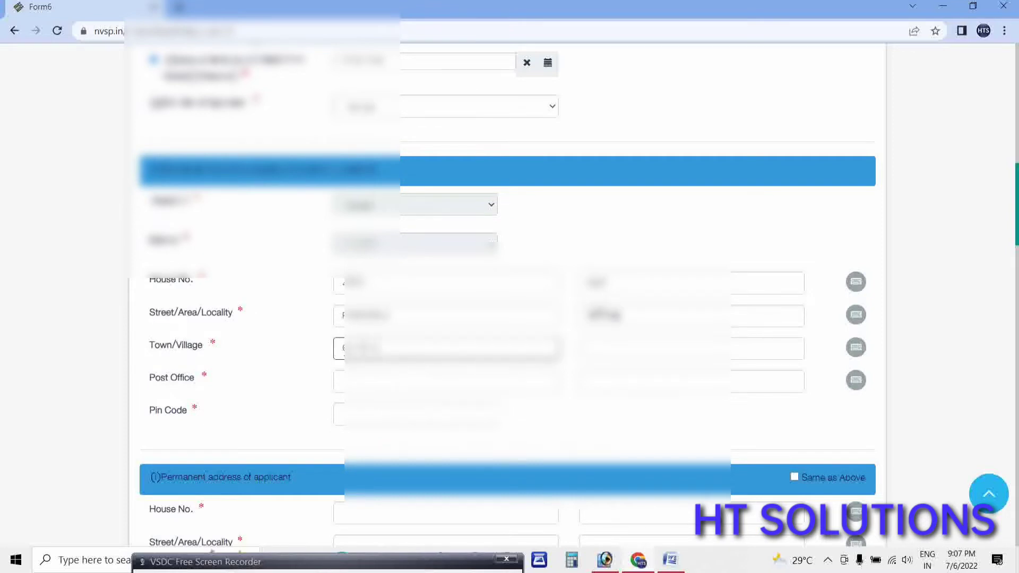
pyautogui.click(690, 349)
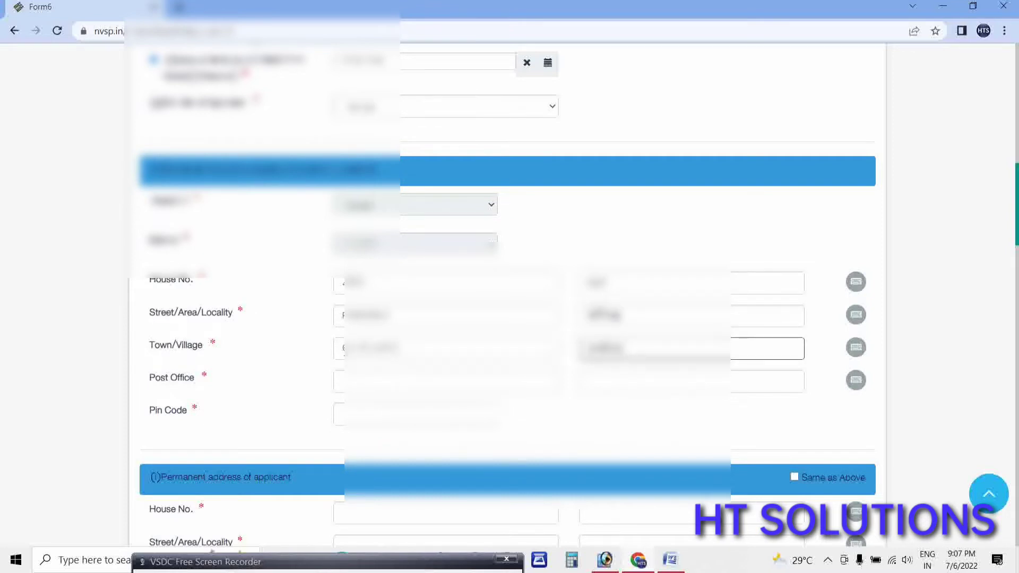
pyautogui.press('Tab')
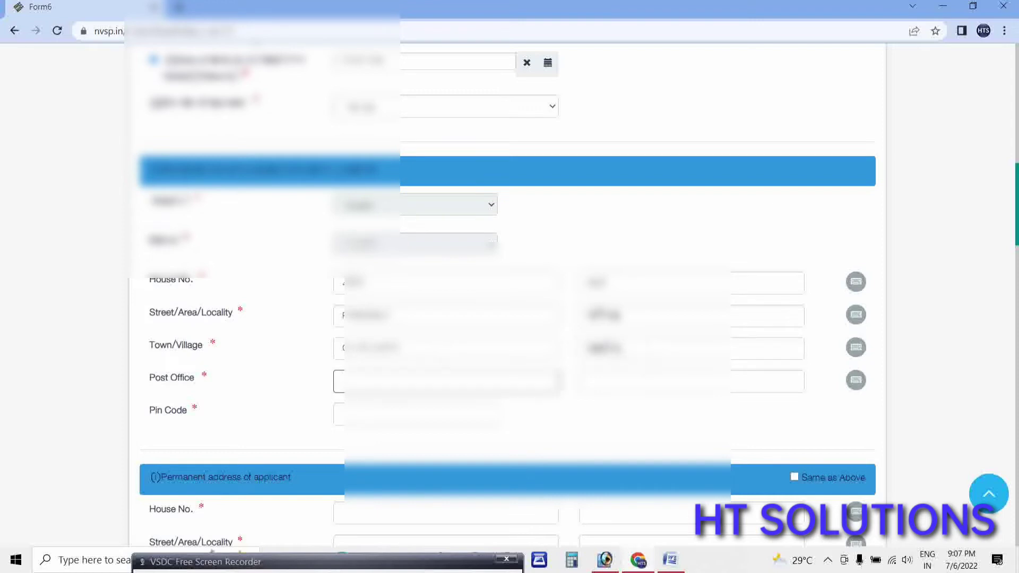
# Correct the regional-script Town/Village spelling using the on-screen Inscript keyboard.
pyautogui.click(855, 347)
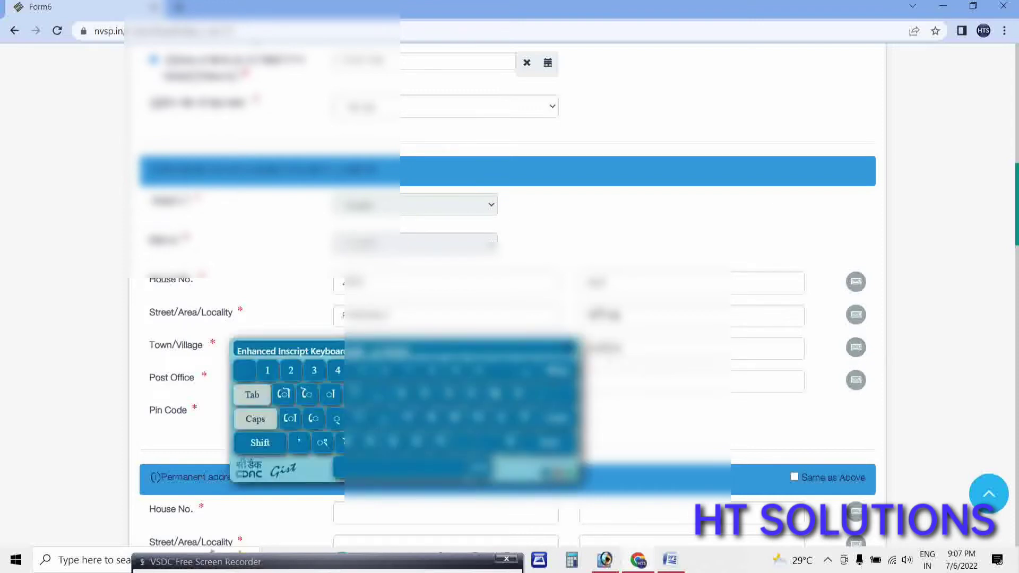
pyautogui.press('BackSpace')
pyautogui.press('BackSpace')
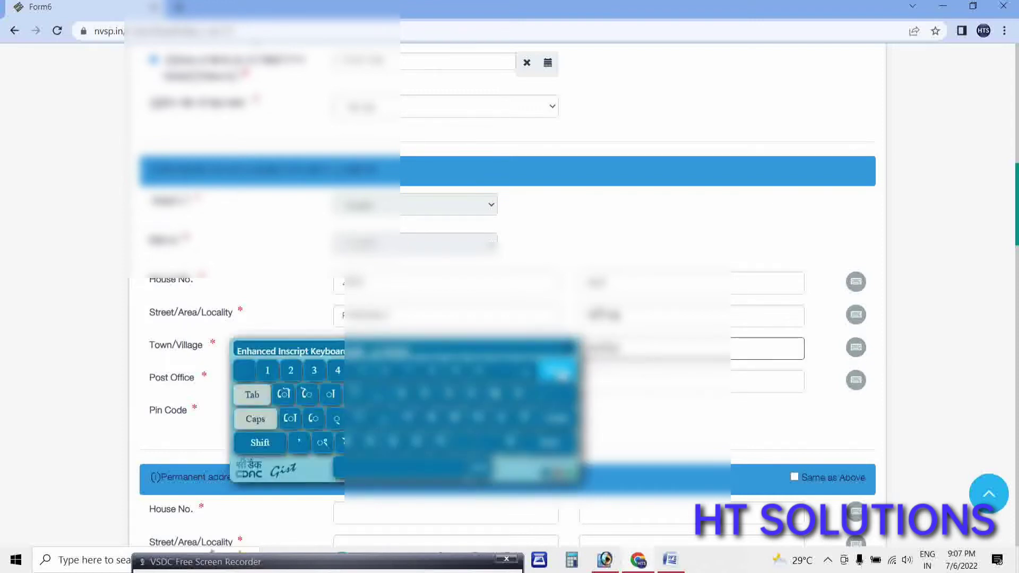
pyautogui.click(384, 421)
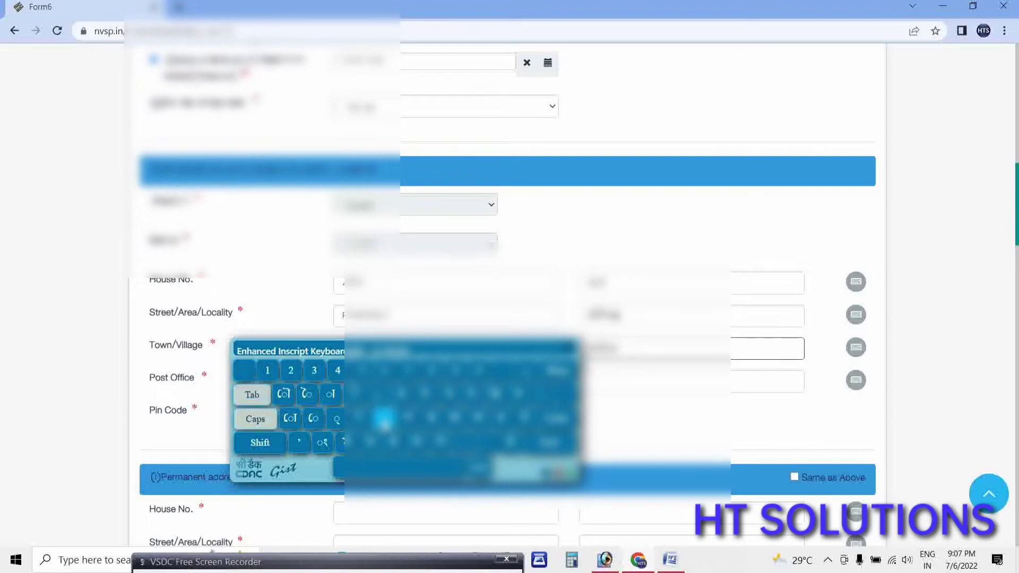
pyautogui.click(431, 419)
pyautogui.click(558, 370)
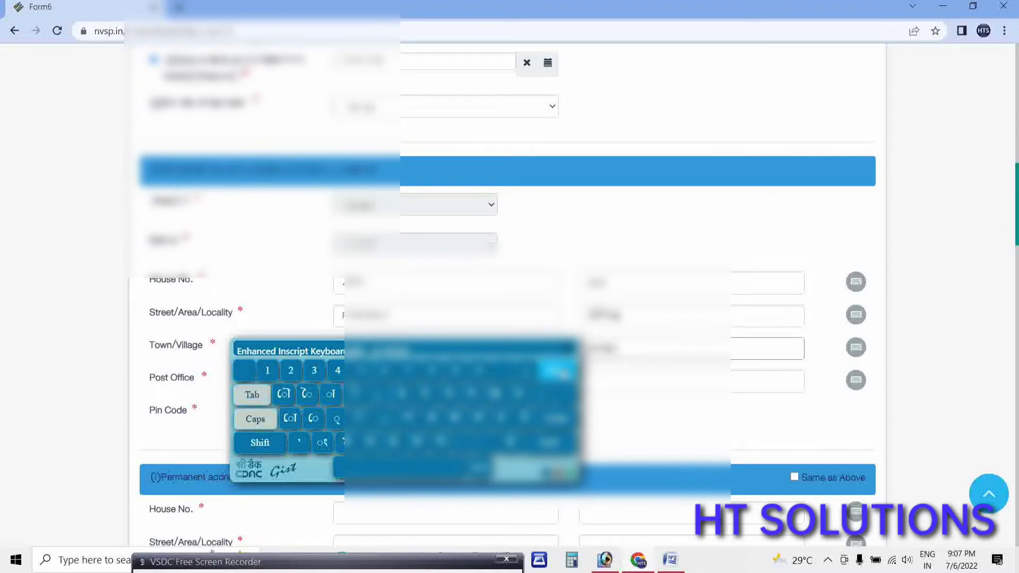
pyautogui.click(407, 418)
pyautogui.click(331, 394)
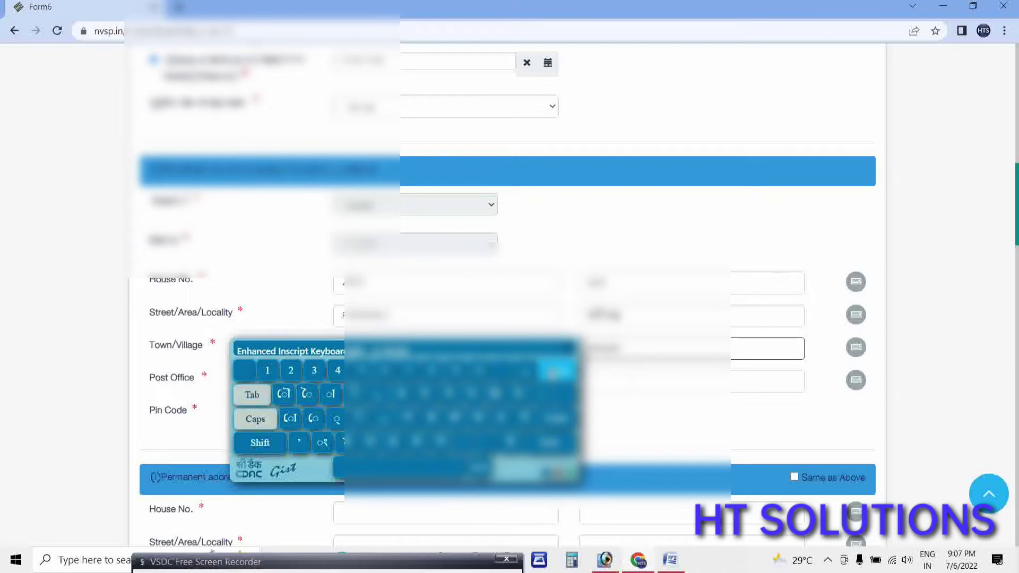
pyautogui.click(555, 371)
pyautogui.click(551, 443)
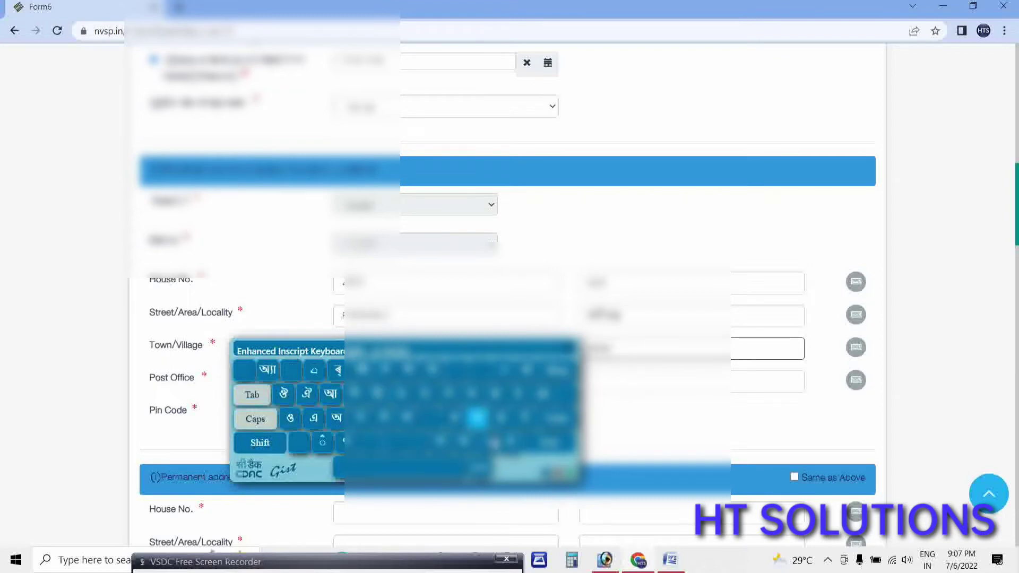
pyautogui.click(383, 418)
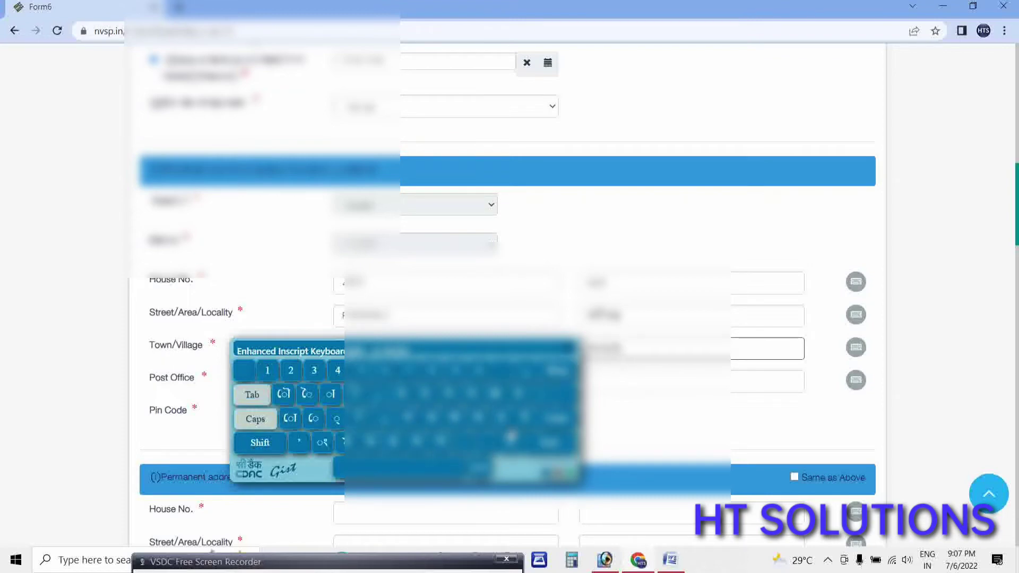
pyautogui.click(330, 394)
pyautogui.click(566, 352)
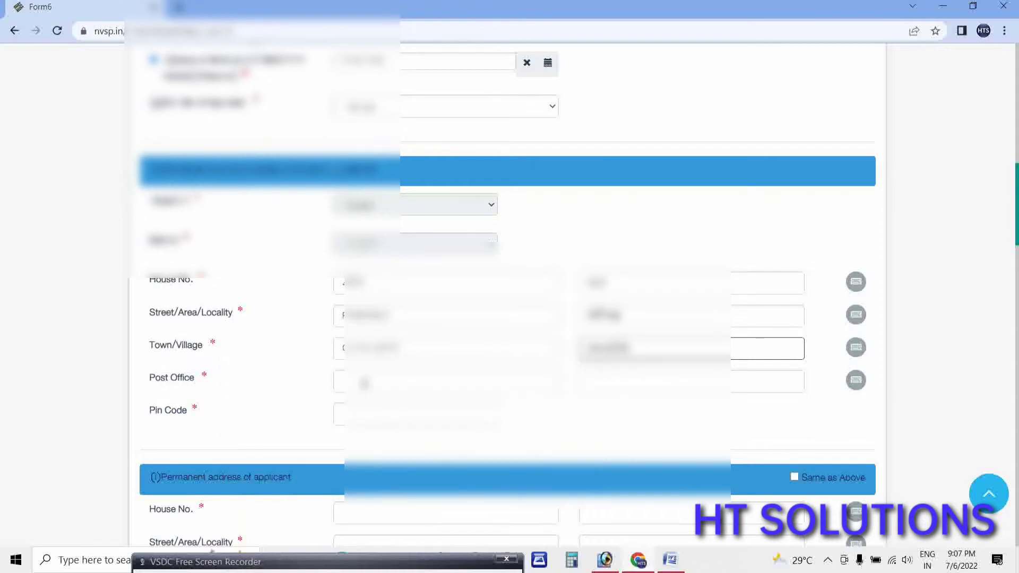
pyautogui.click(340, 382)
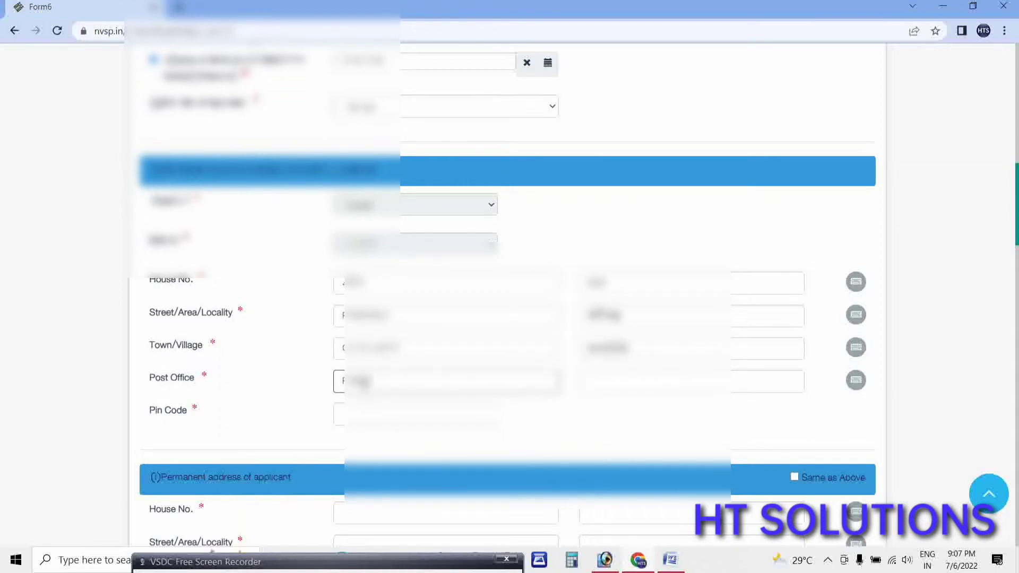
pyautogui.click(855, 380)
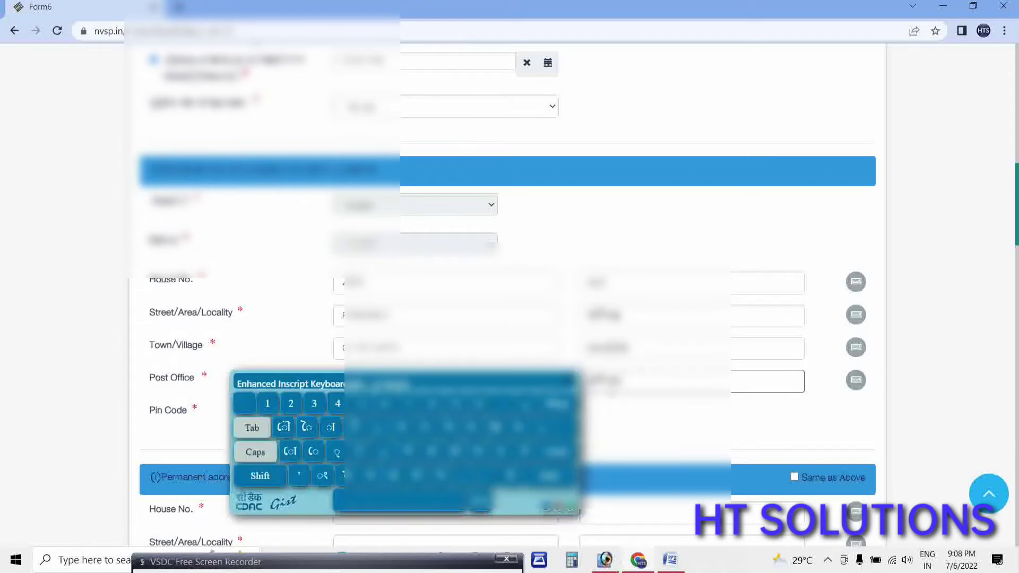
pyautogui.click(558, 406)
pyautogui.click(559, 405)
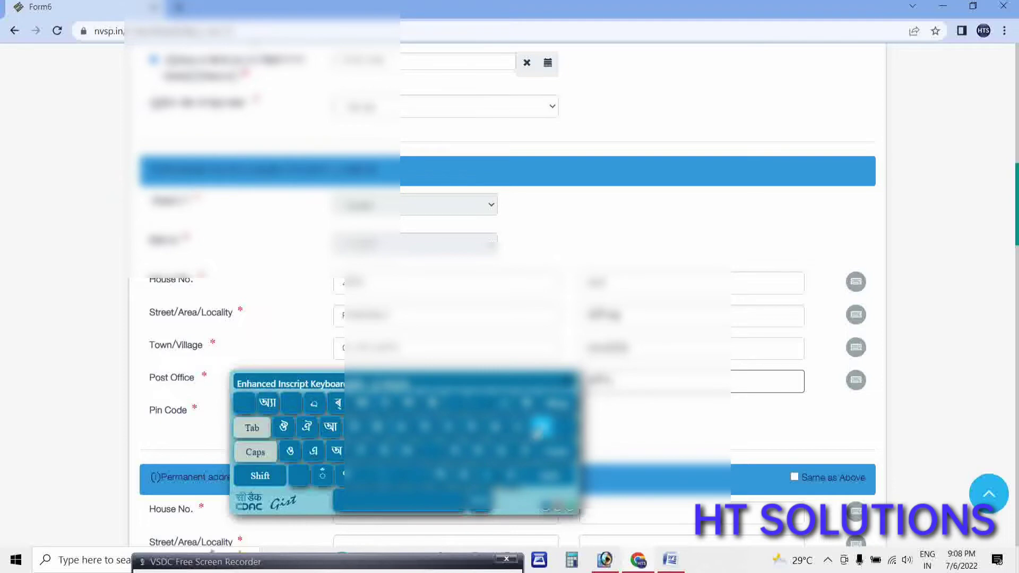
pyautogui.click(339, 456)
pyautogui.click(501, 450)
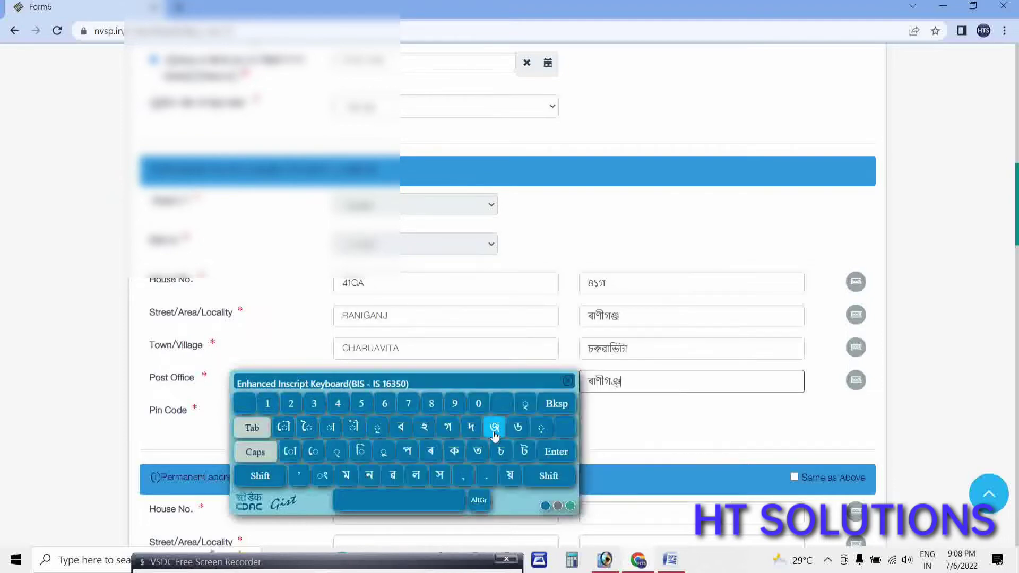
pyautogui.click(496, 427)
pyautogui.scroll(-3, 307, 407)
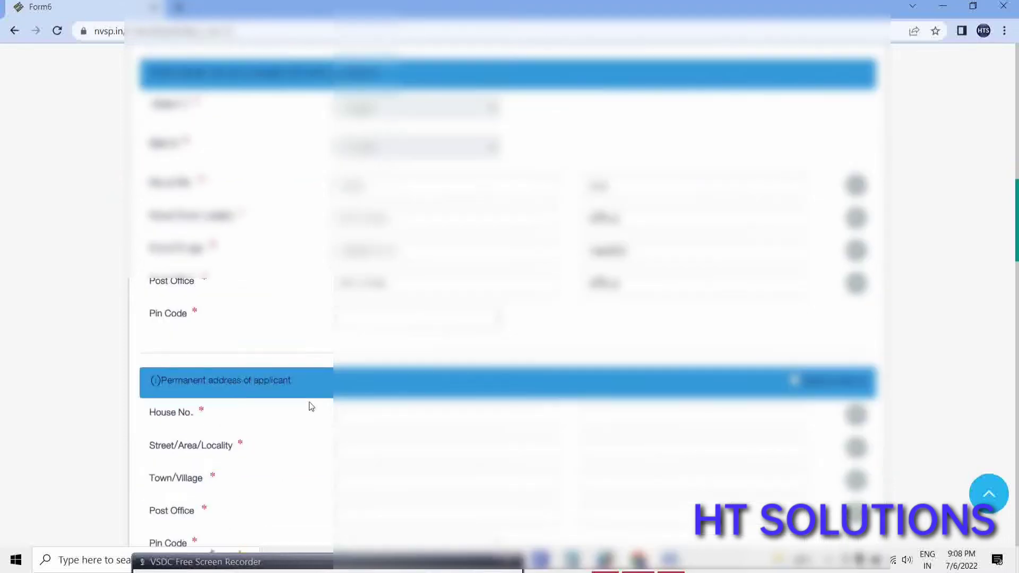
pyautogui.click(417, 279)
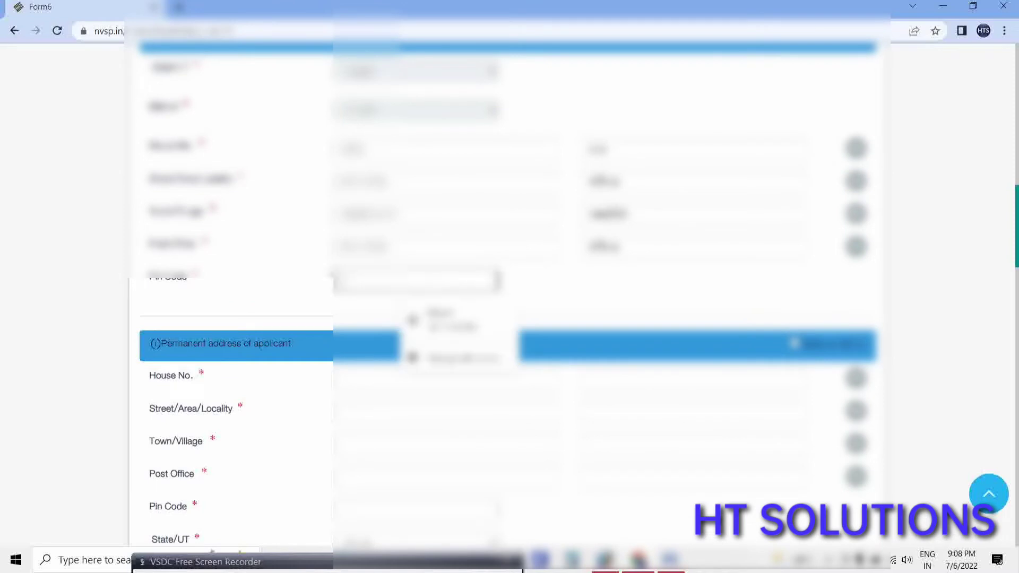
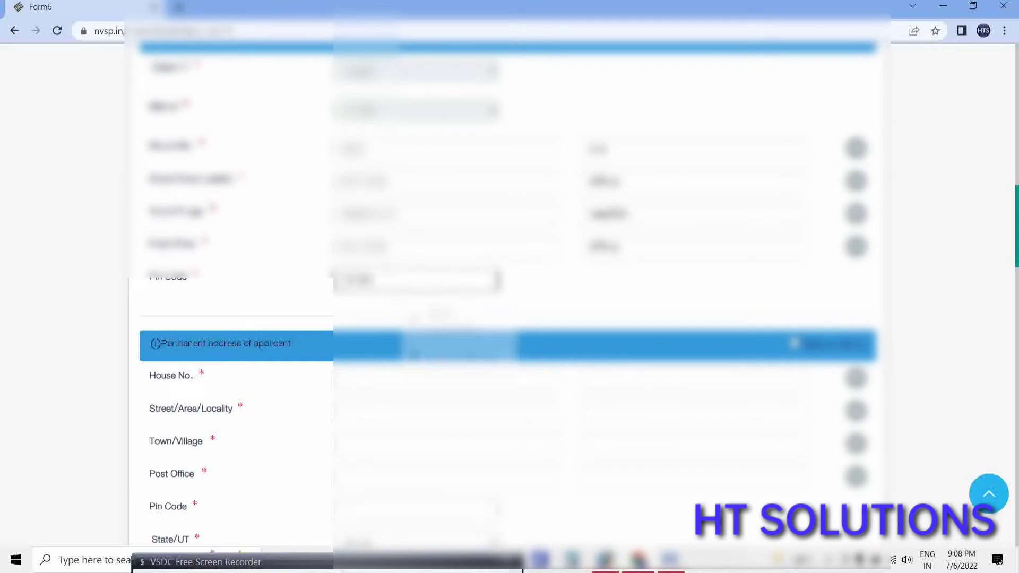
pyautogui.click(297, 289)
pyautogui.scroll(-1, 312, 326)
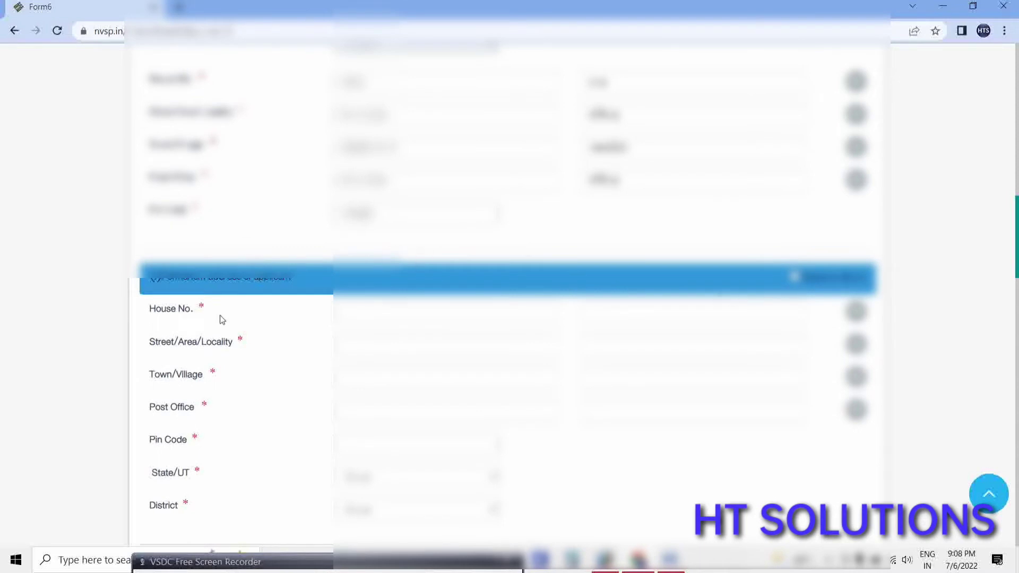
pyautogui.scroll(-1, 244, 308)
pyautogui.scroll(4, 243, 255)
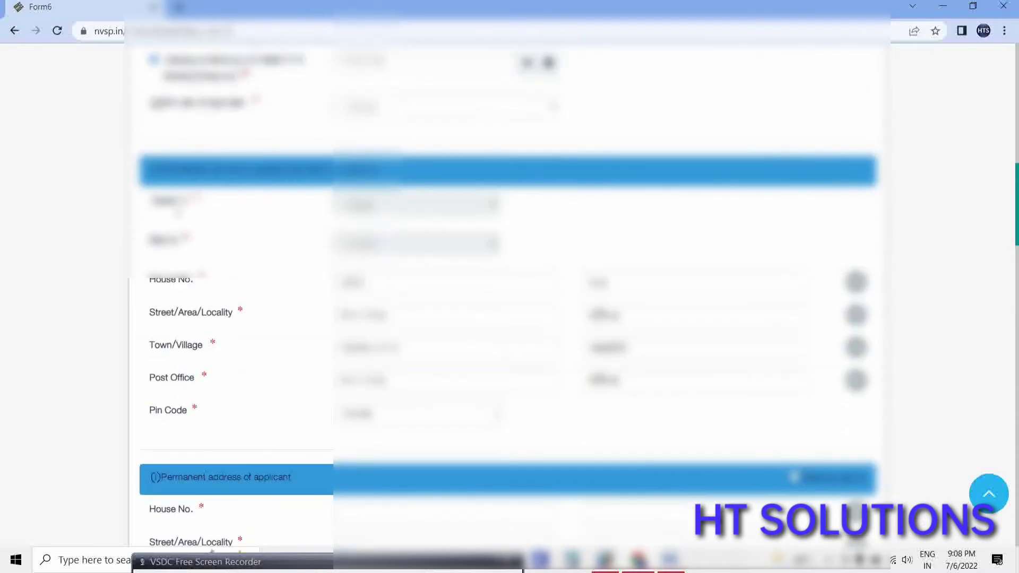
pyautogui.scroll(-2, 302, 199)
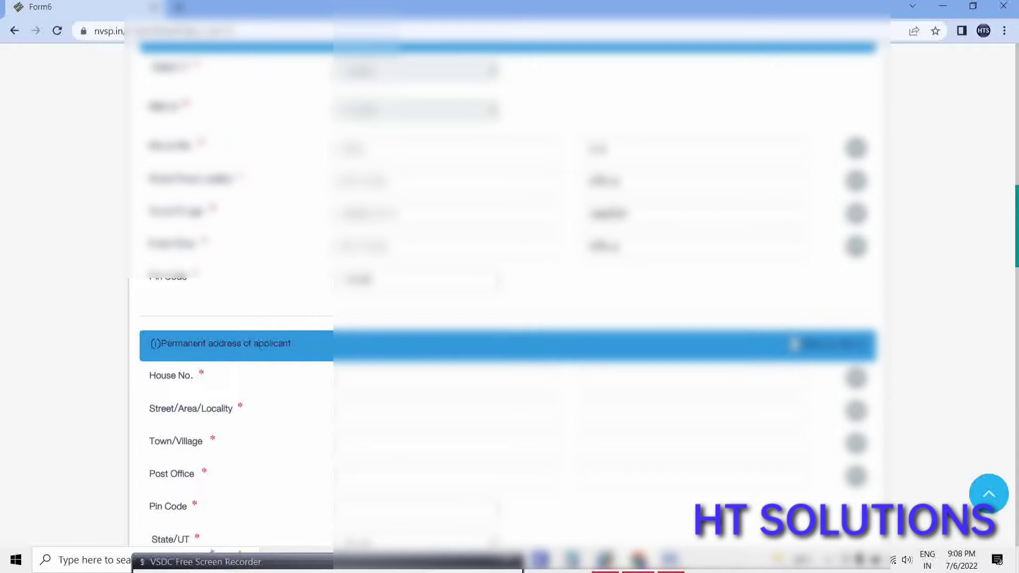
# Copy the present address to the permanent address and enter applicant EPIC number 11.
pyautogui.click(795, 345)
pyautogui.scroll(-3, 569, 391)
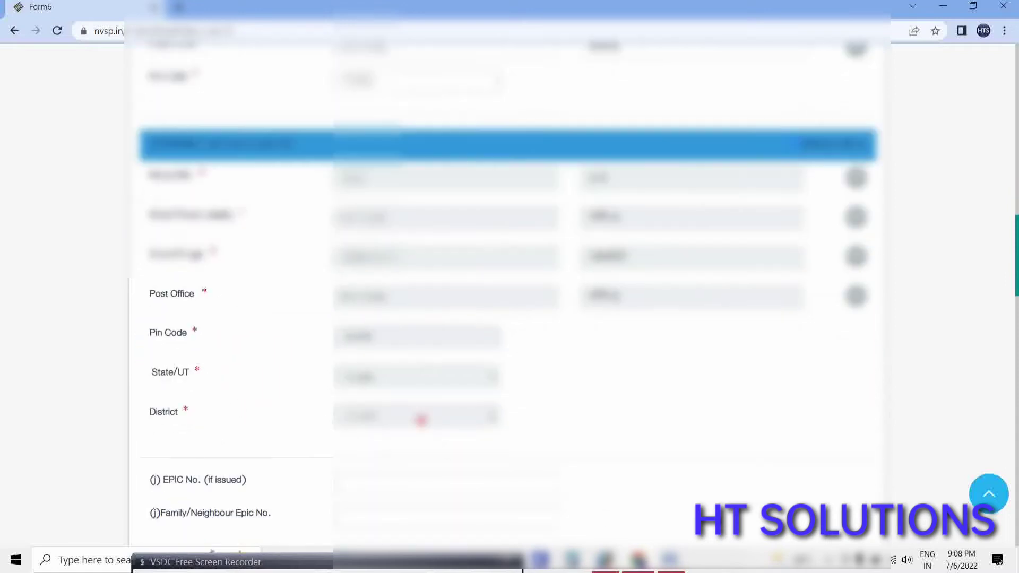
pyautogui.scroll(-3, 321, 360)
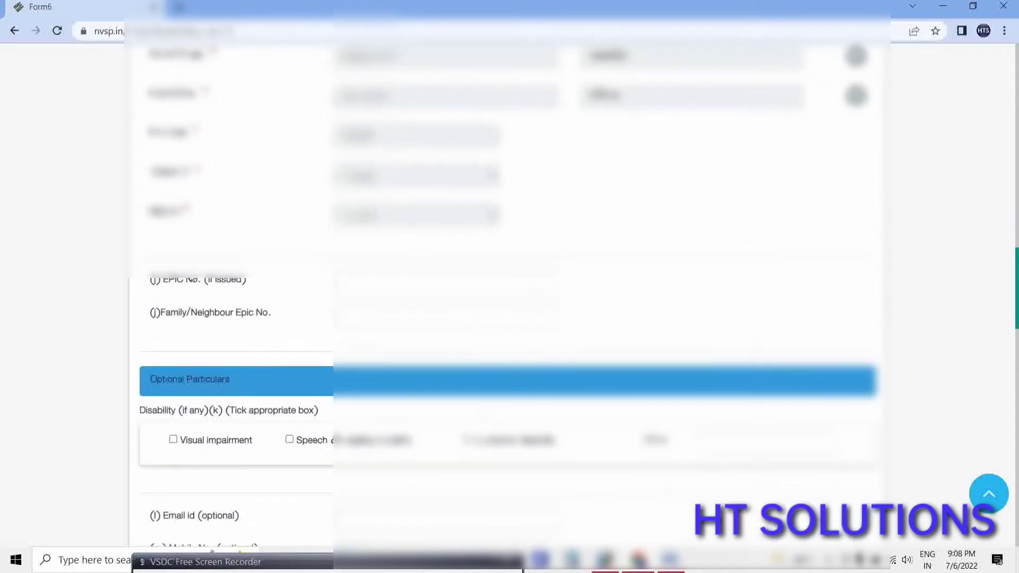
pyautogui.moveTo(158, 283); pyautogui.dragTo(257, 279)
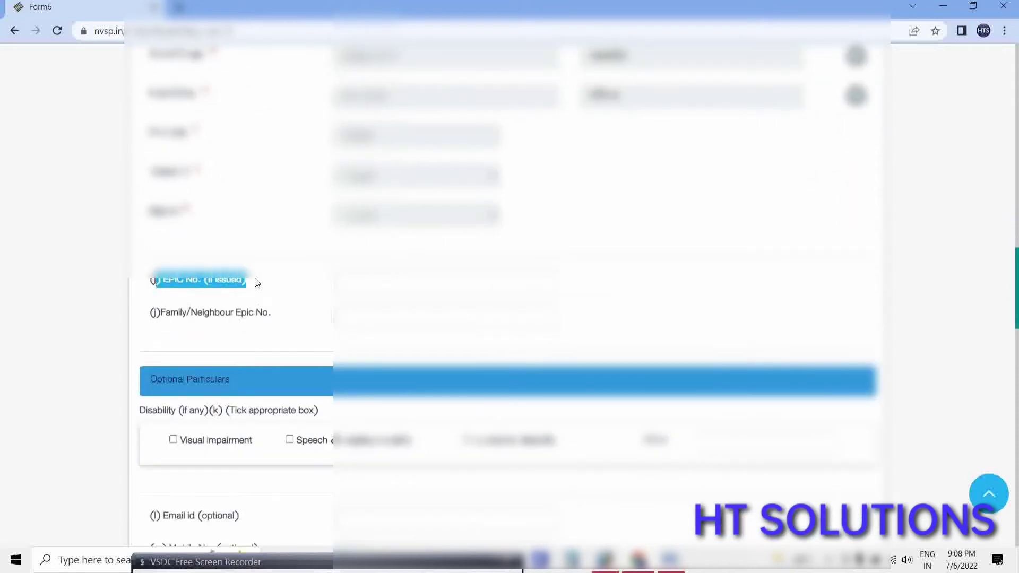
pyautogui.click(359, 289)
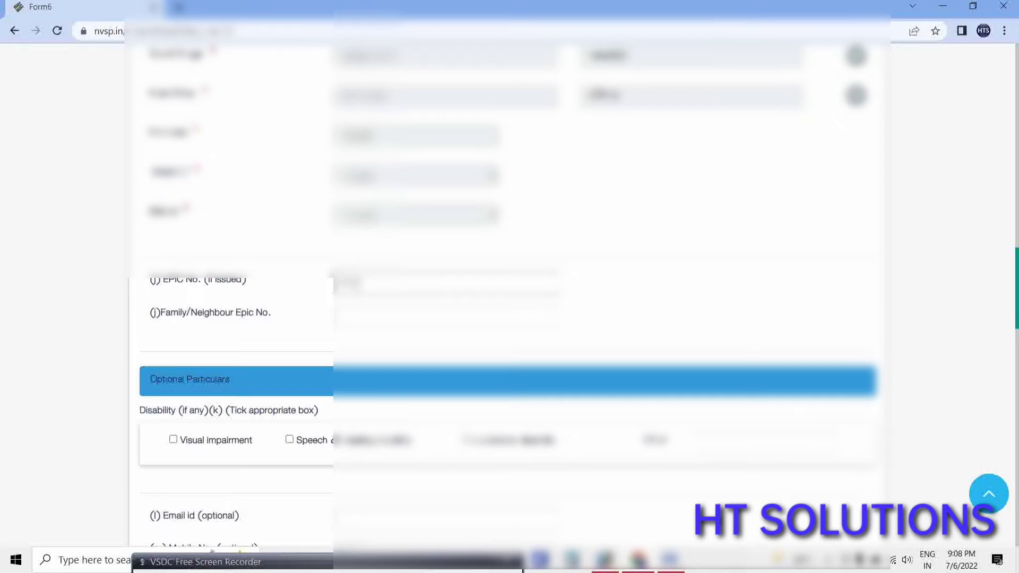
pyautogui.write('11')
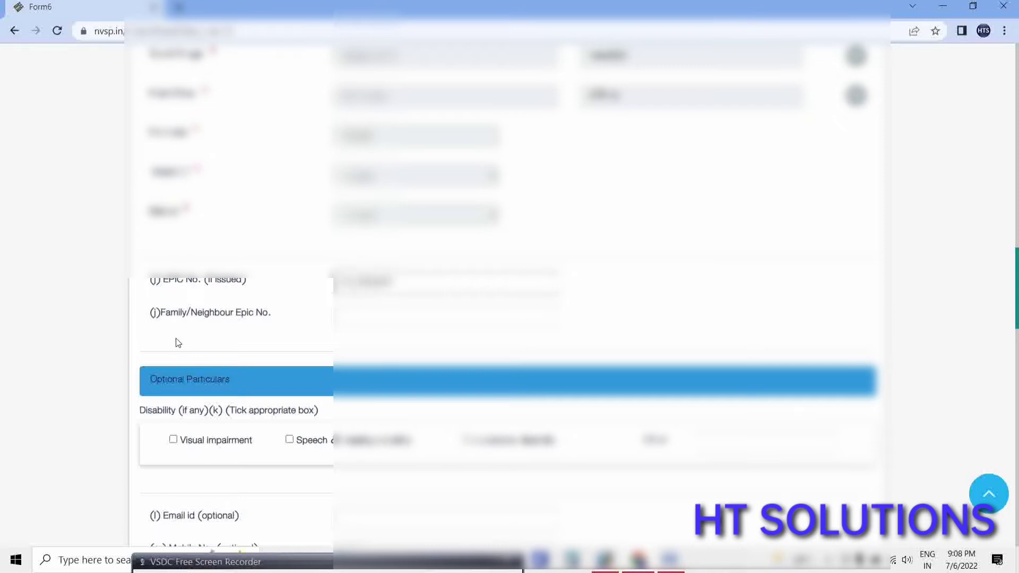
# Enter Family/Neighbour EPIC number 1234 and begin the mobile number with 987.
pyautogui.click(354, 333)
pyautogui.moveTo(191, 313); pyautogui.dragTo(165, 314)
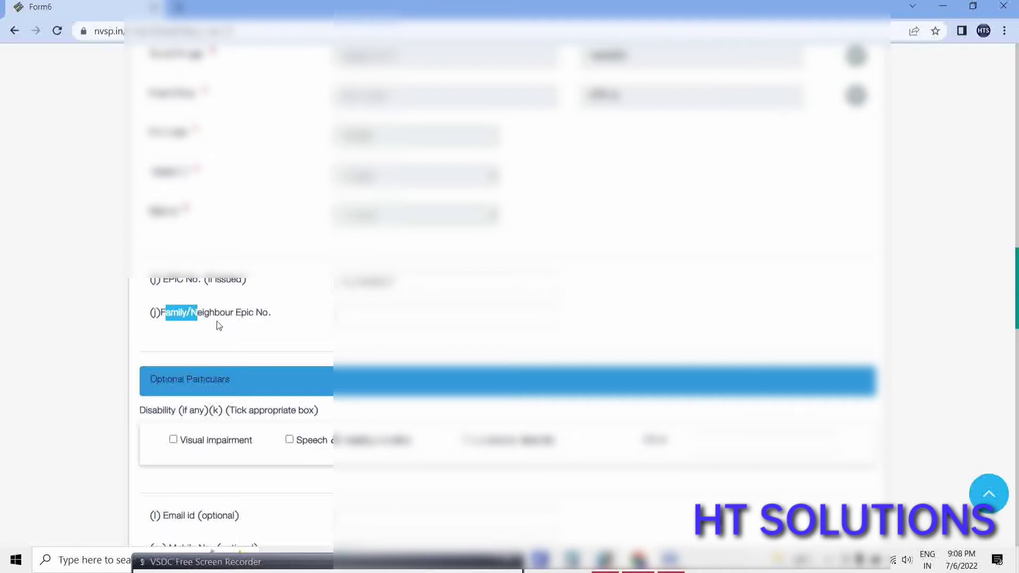
pyautogui.click(336, 317)
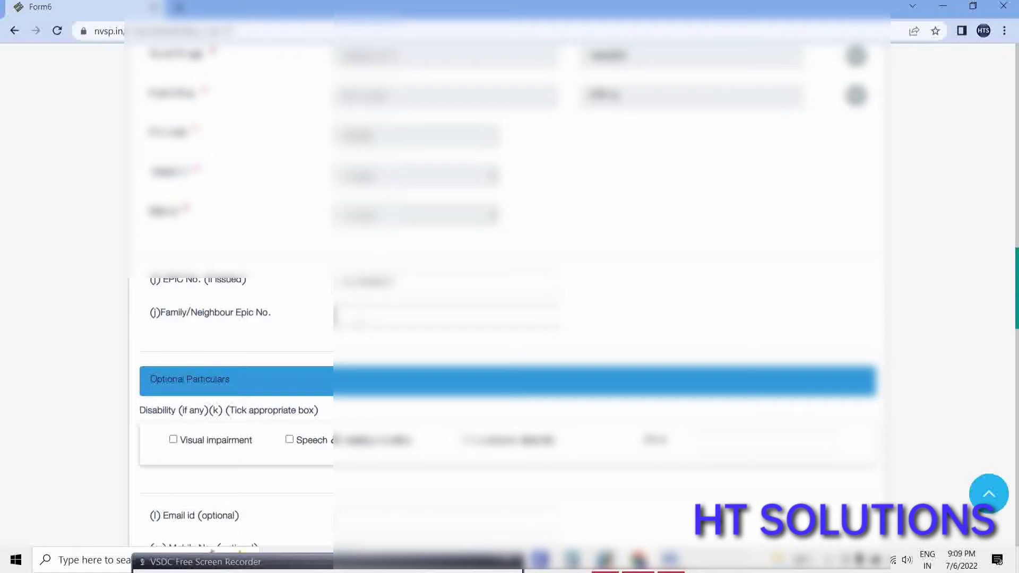
pyautogui.write('1234')
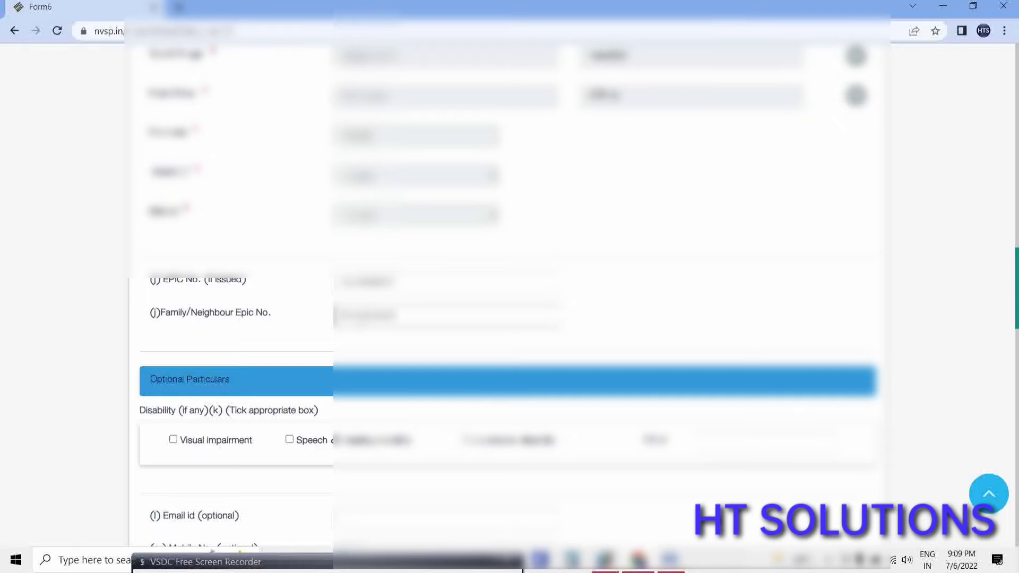
pyautogui.scroll(-4, 661, 243)
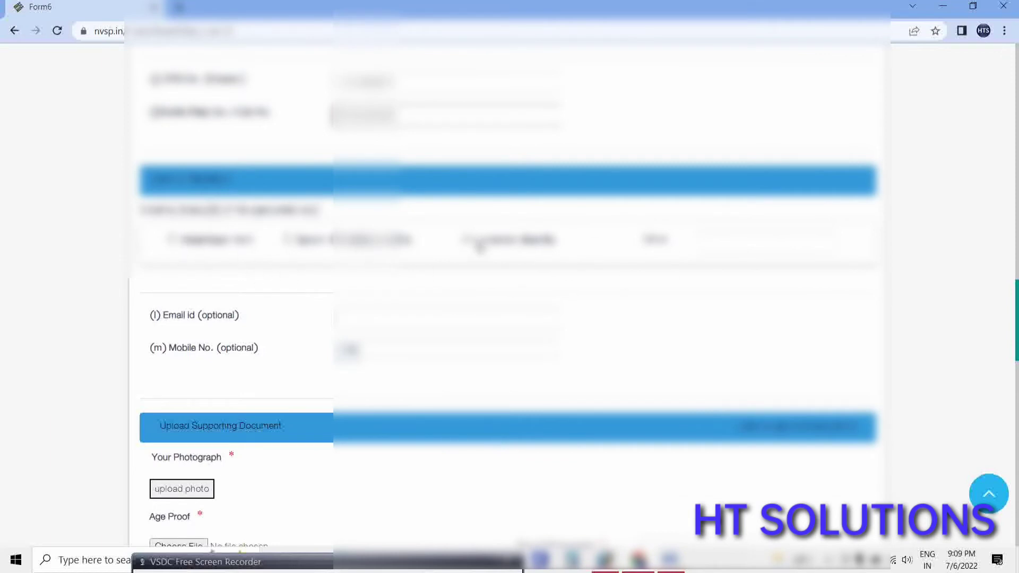
pyautogui.scroll(-1, 424, 284)
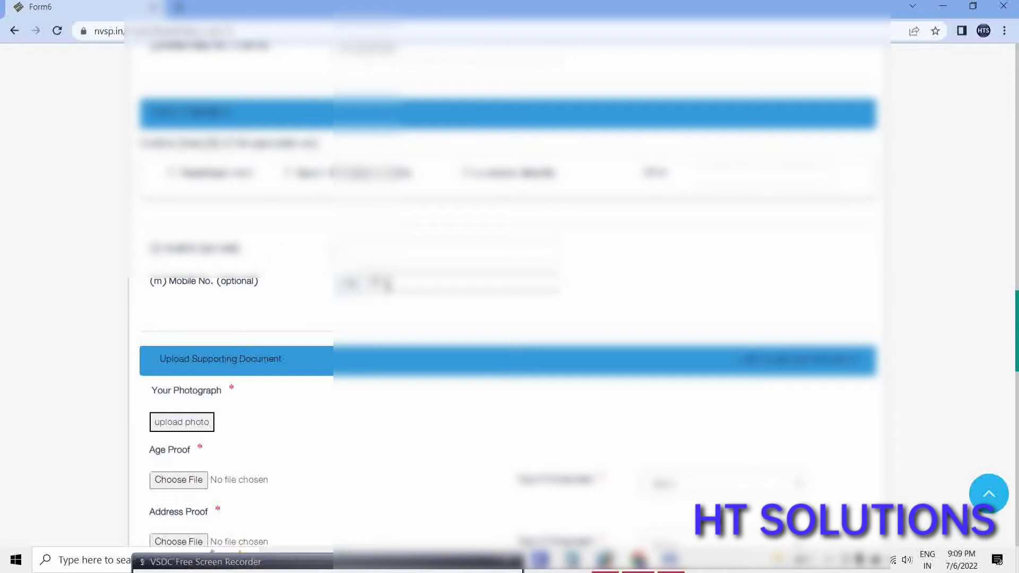
pyautogui.write('987')
# Upload PHOTO.jpg as the applicant's Form 6 photograph, previewing it before saving.
pyautogui.scroll(-3, 324, 358)
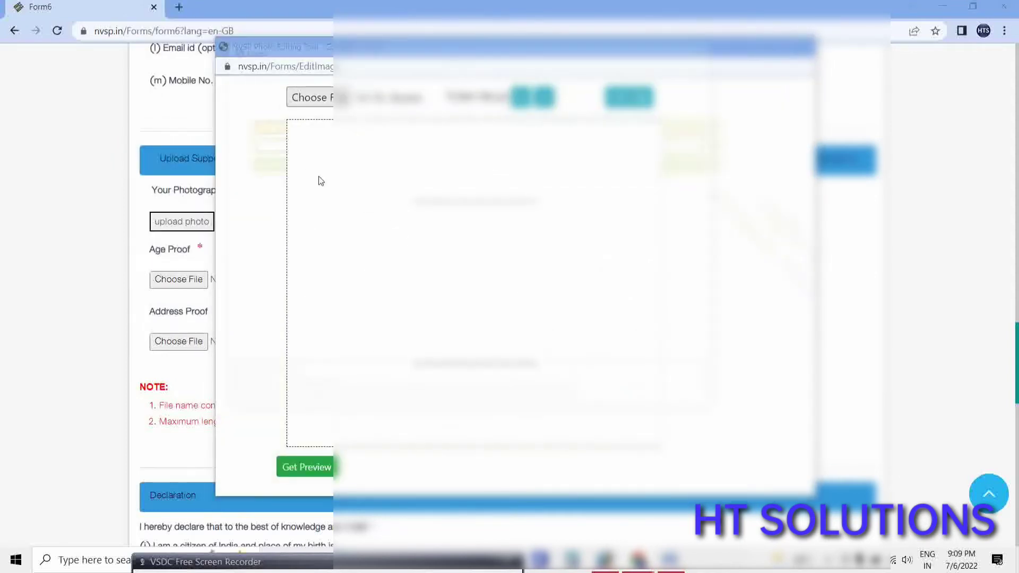
pyautogui.click(309, 97)
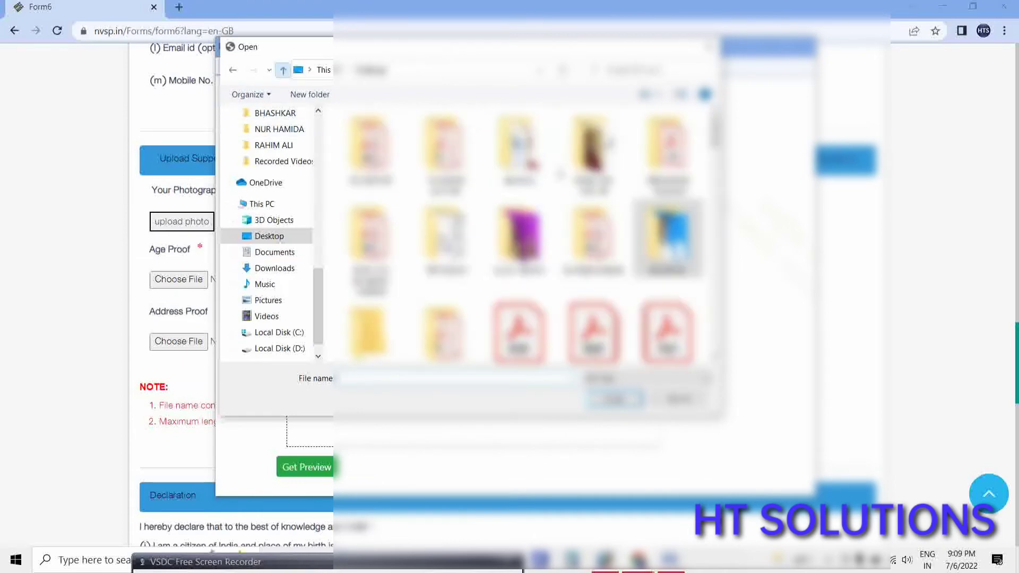
pyautogui.doubleClick(520, 237)
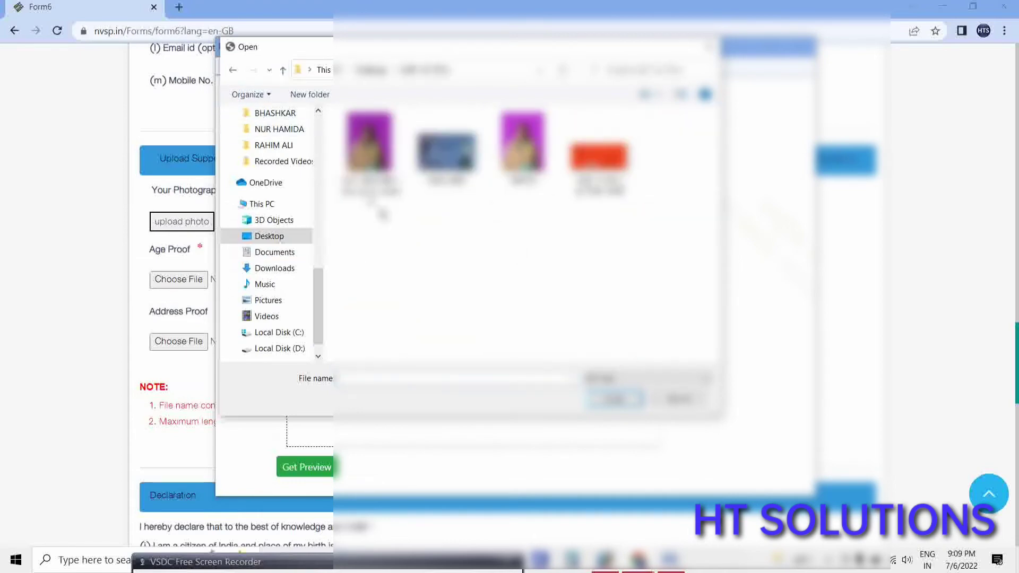
pyautogui.doubleClick(522, 151)
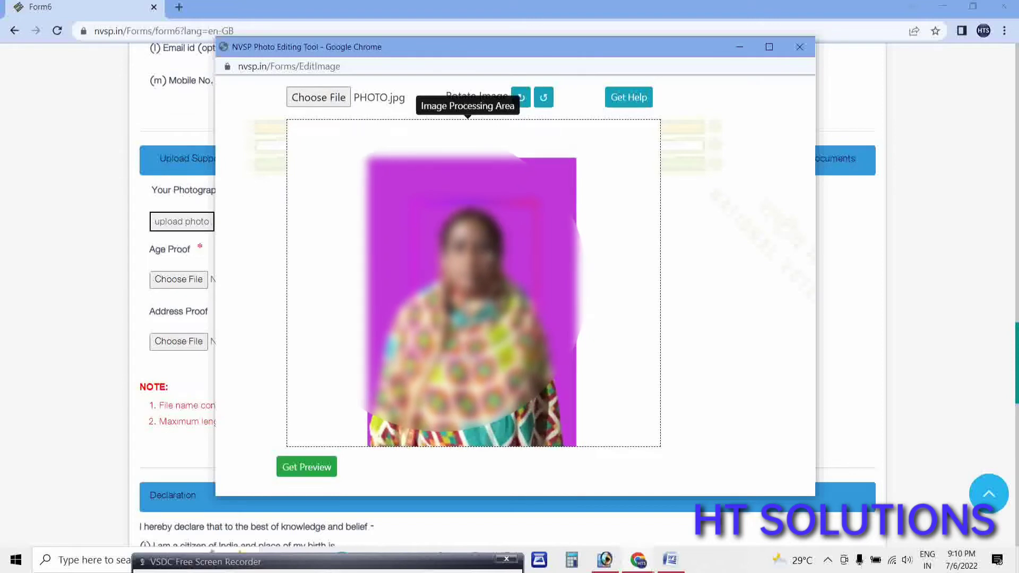
pyautogui.click(314, 468)
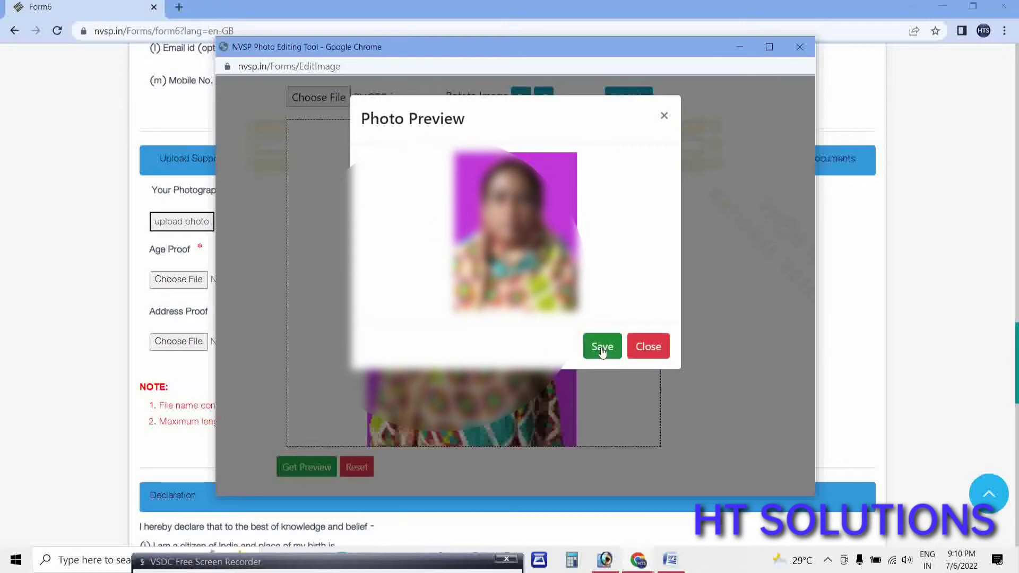
pyautogui.click(603, 347)
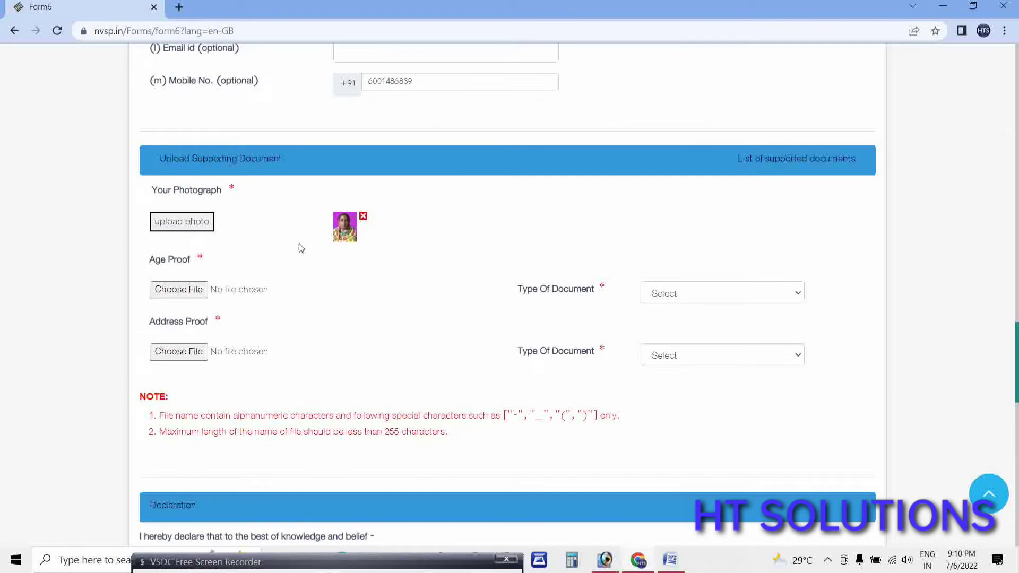
# Set Age Proof to PAN Card and attach PAN CARD.jpg.
pyautogui.click(703, 300)
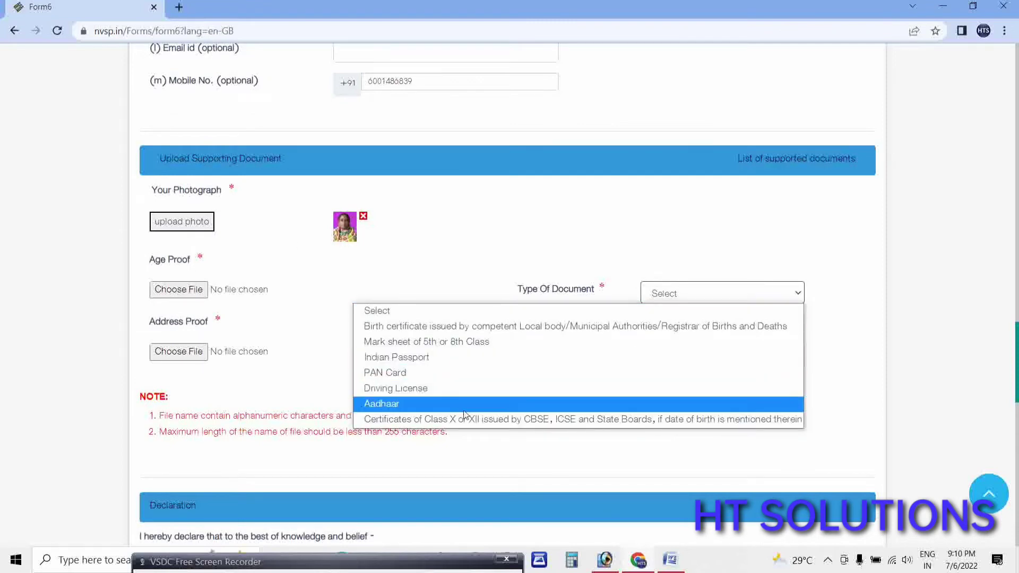
pyautogui.click(392, 373)
pyautogui.click(172, 295)
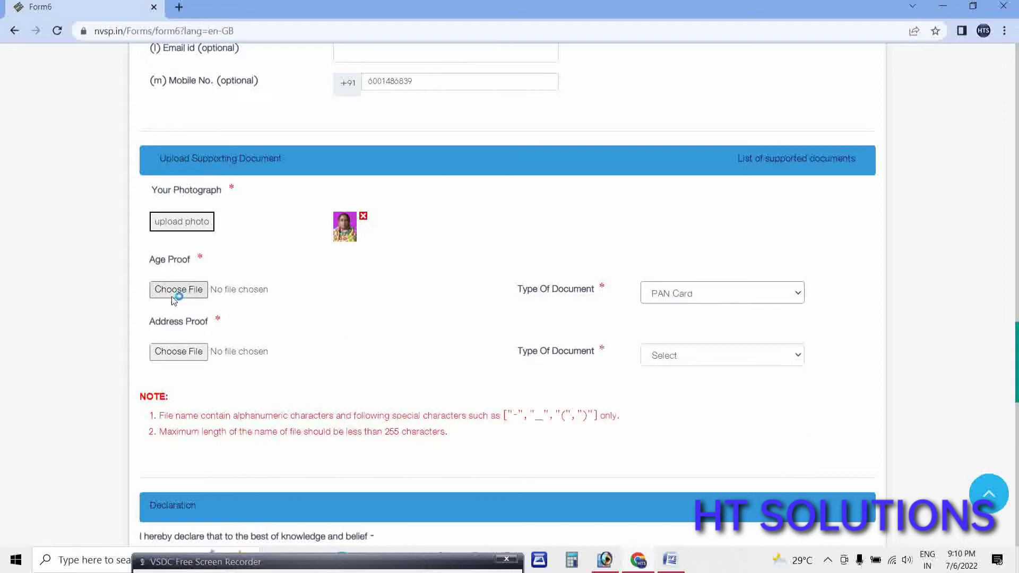
pyautogui.doubleClick(221, 116)
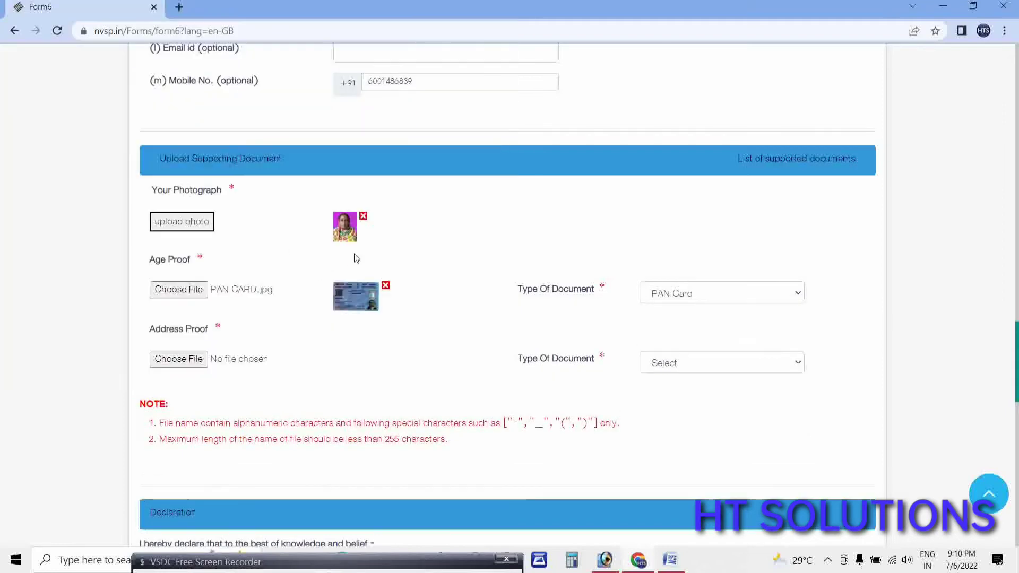
# Set Address Proof to Post/letter/mail and attach the POST OFFICE LETTER HEAD file.
pyautogui.click(686, 366)
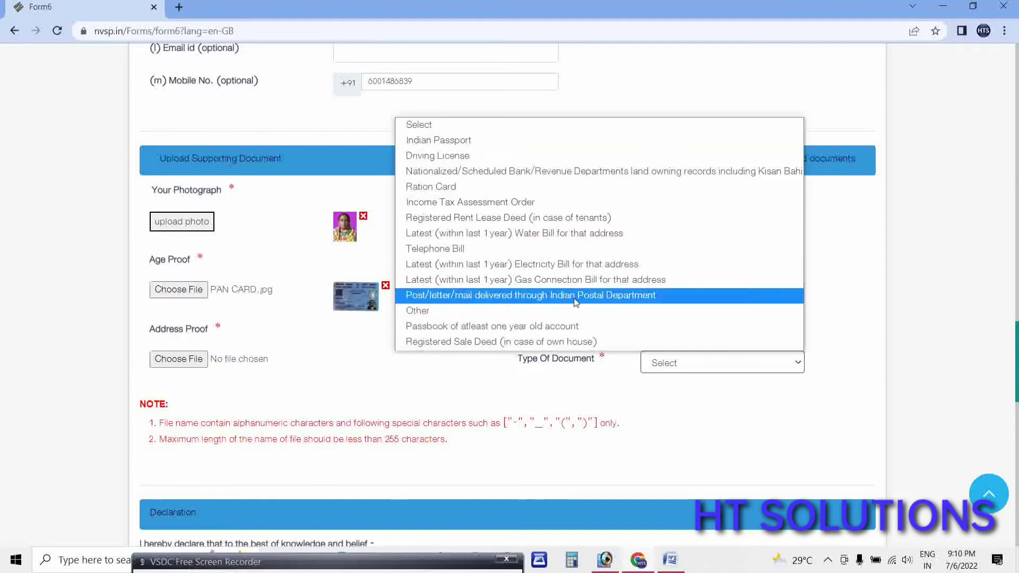
pyautogui.click(525, 297)
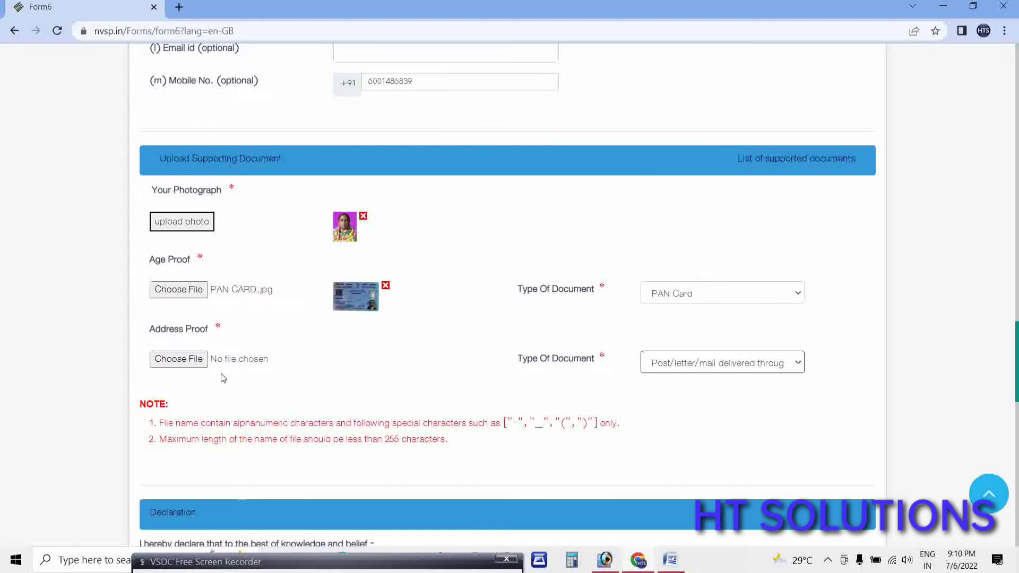
pyautogui.click(193, 359)
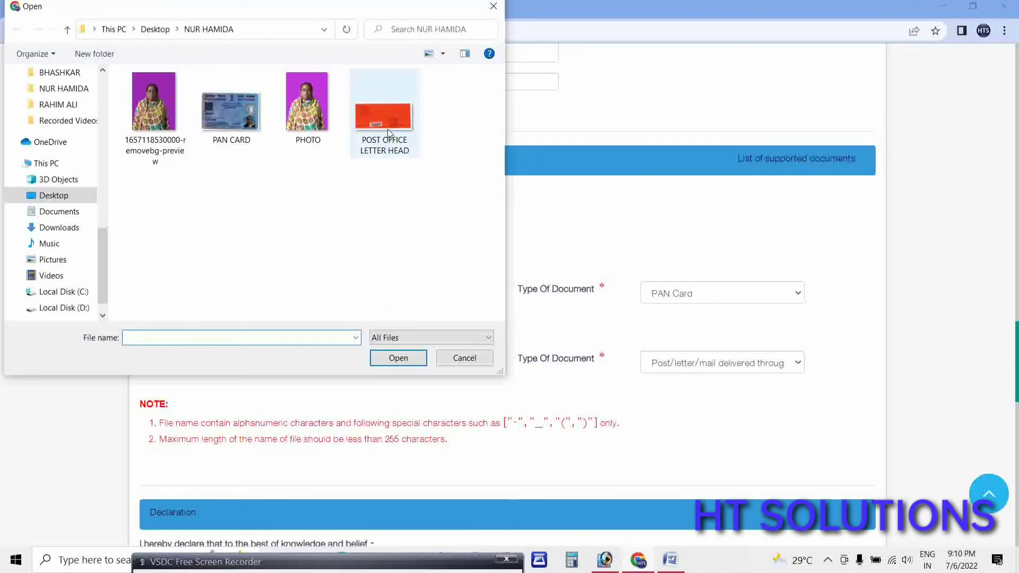
pyautogui.doubleClick(390, 132)
pyautogui.scroll(-7, 340, 369)
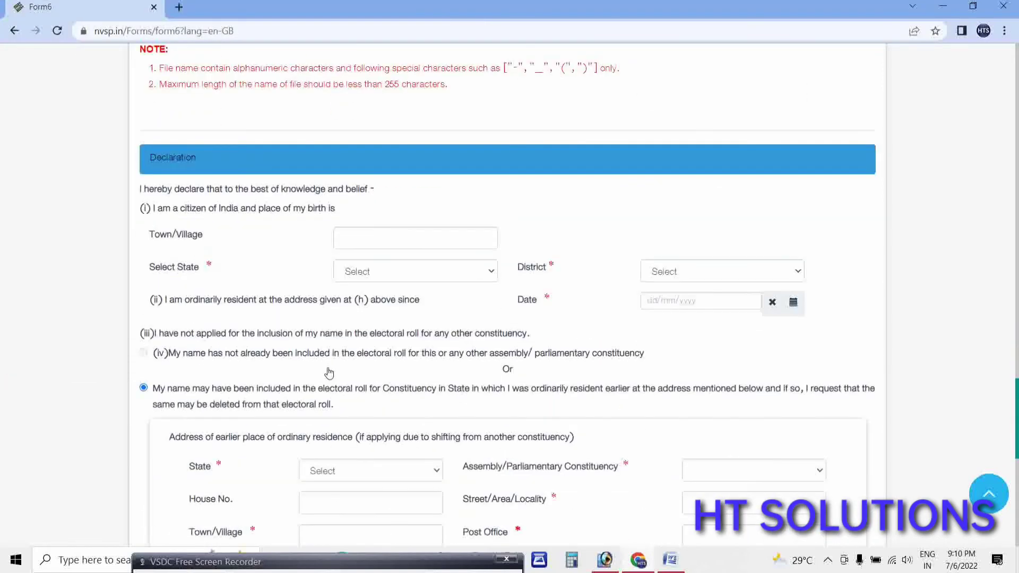
# Enter 'nagar' as the birthplace Town/Village.
pyautogui.scroll(-1, 329, 373)
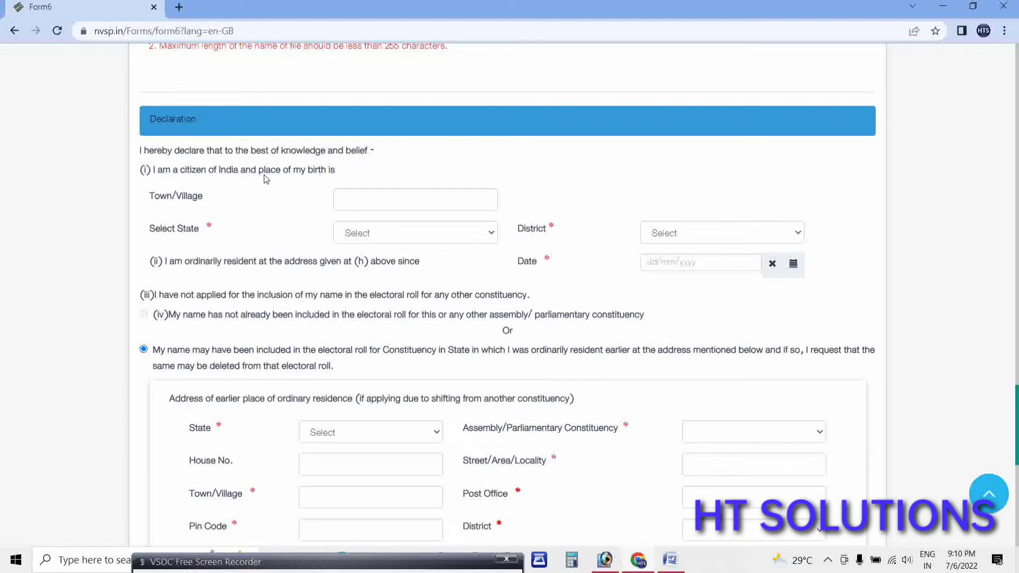
pyautogui.click(351, 200)
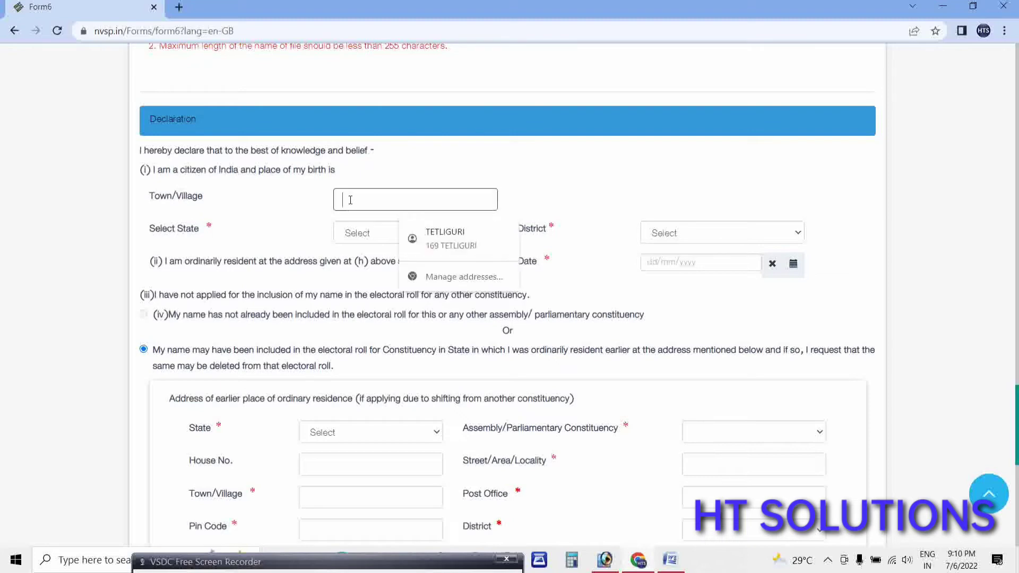
pyautogui.click(487, 552)
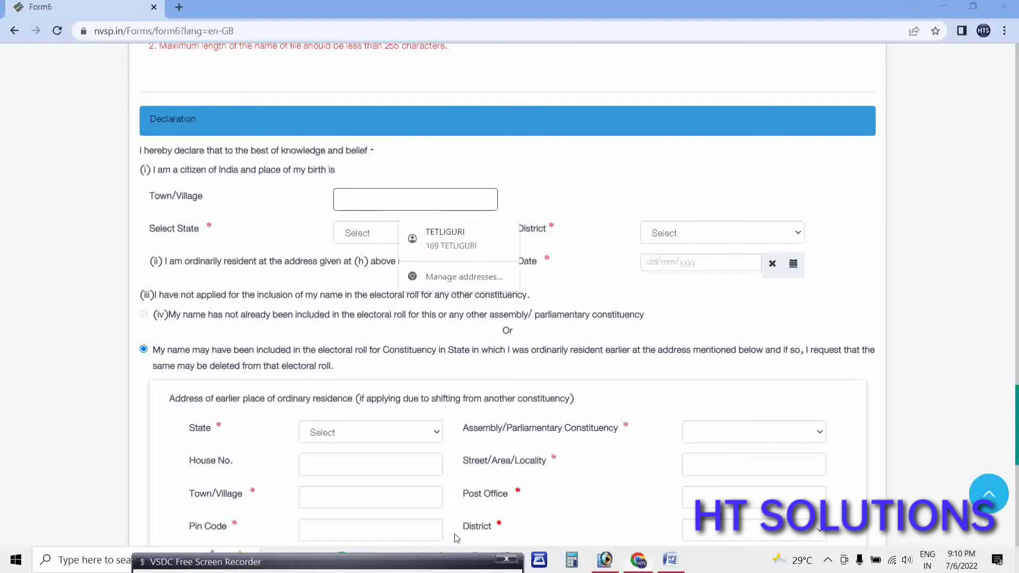
pyautogui.click(348, 565)
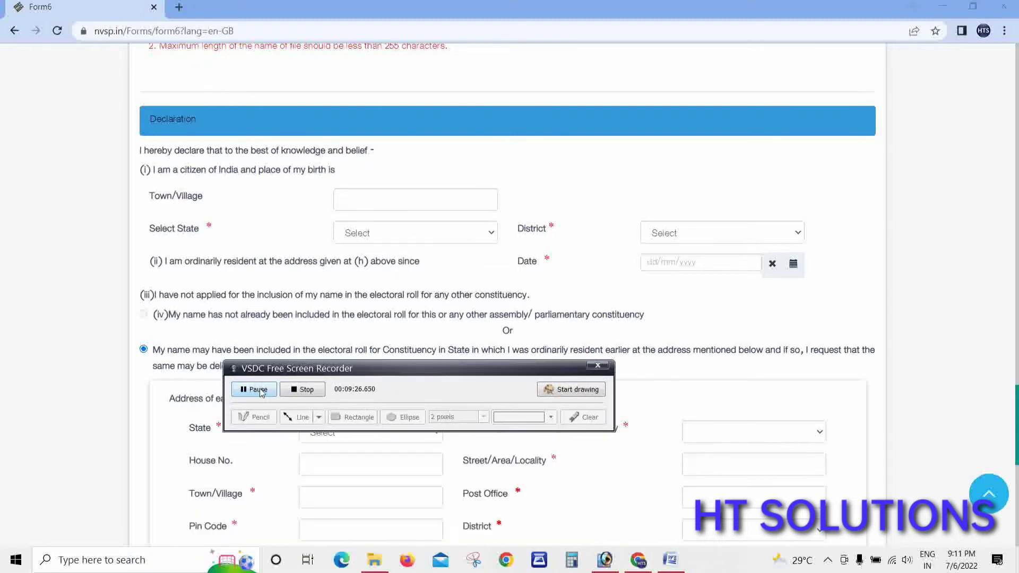
pyautogui.click(258, 390)
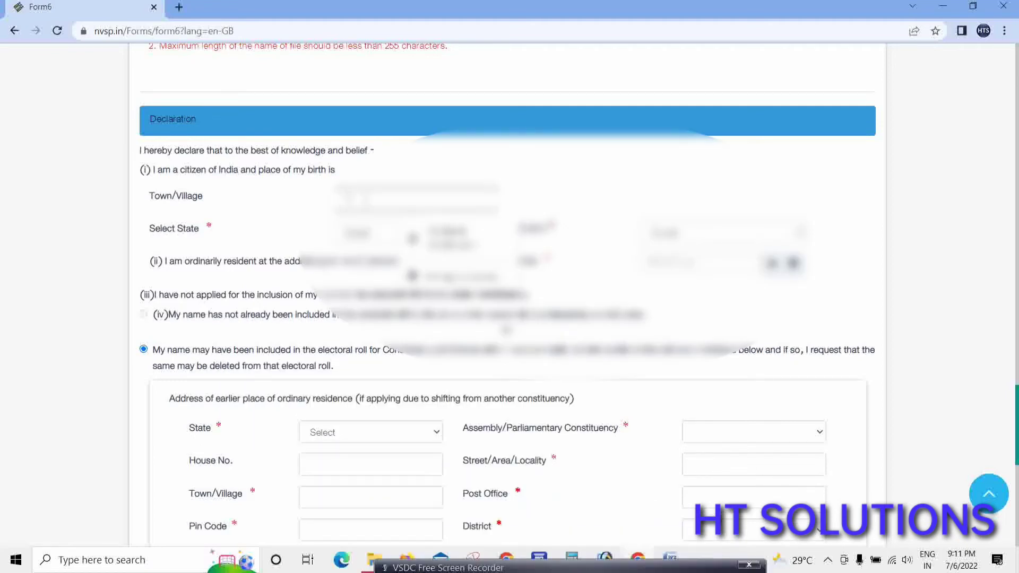
pyautogui.write('nagar')
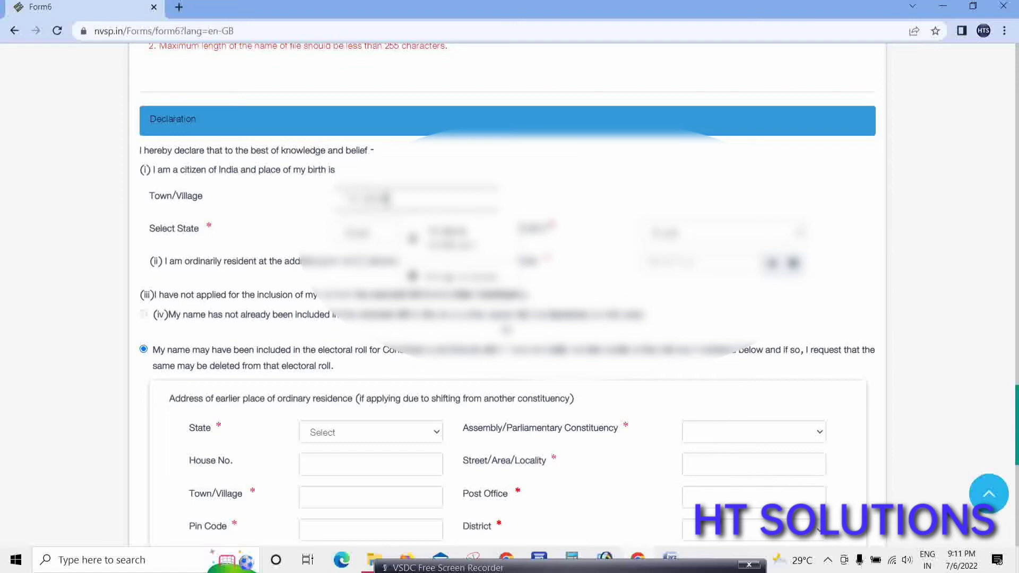
# Set the birth state to Assam and choose the birth district.
pyautogui.click(375, 233)
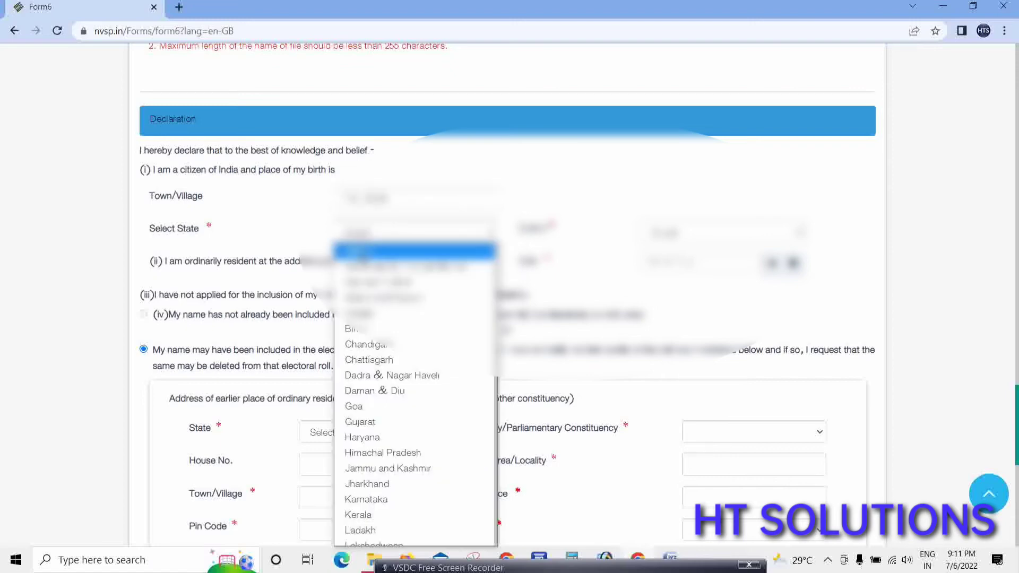
pyautogui.press('Down')
pyautogui.press('Down')
pyautogui.press('Down')
pyautogui.press('Down')
pyautogui.press('Down')
pyautogui.press('Up')
pyautogui.press('Return')
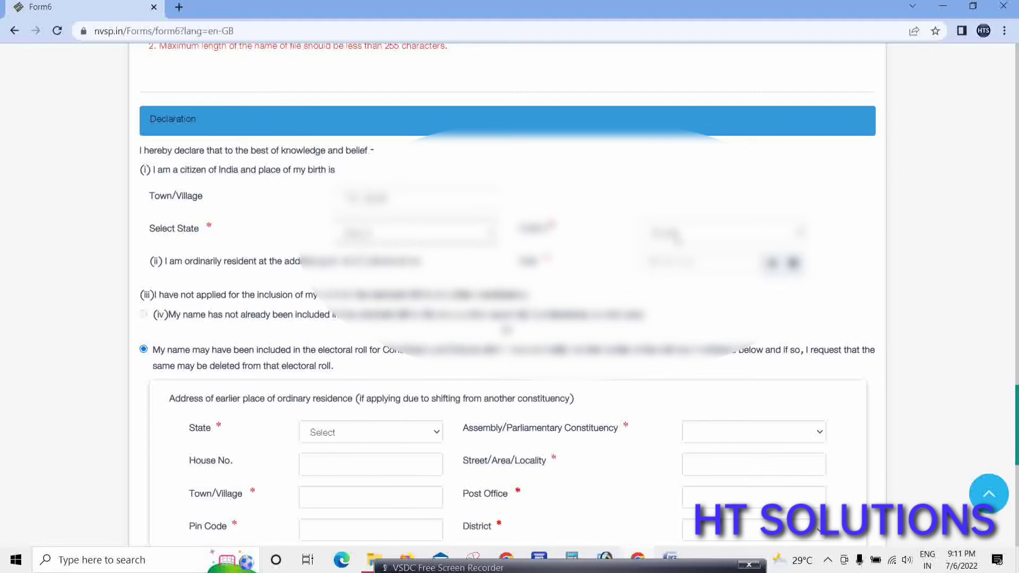
pyautogui.click(678, 237)
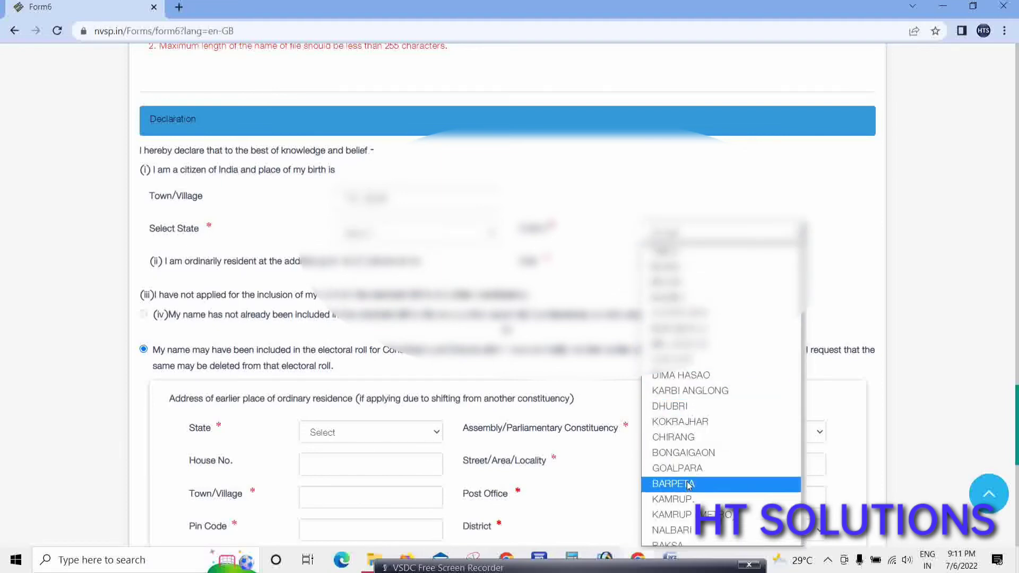
pyautogui.scroll(-5, 689, 485)
pyautogui.scroll(5, 696, 485)
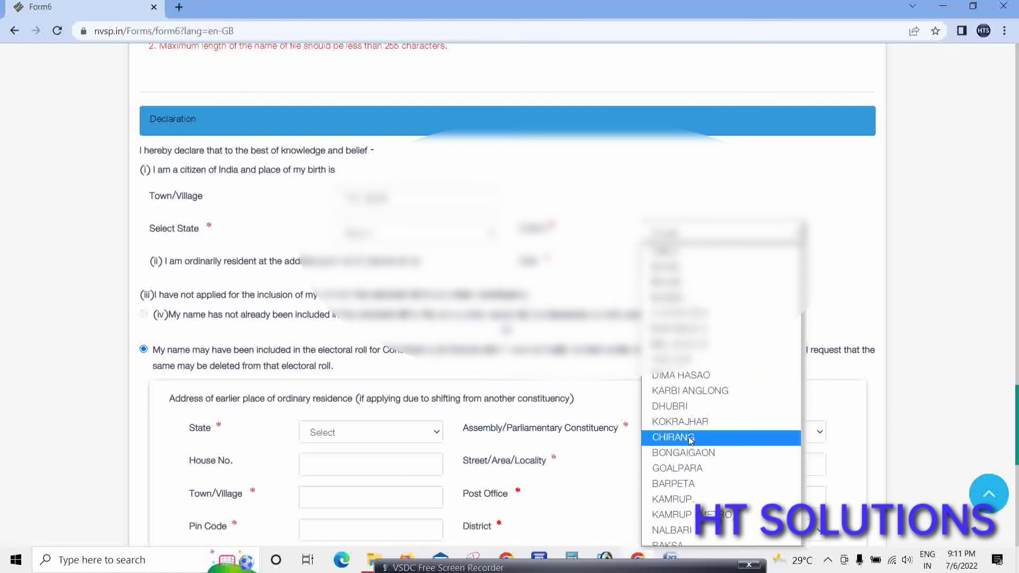
pyautogui.click(690, 439)
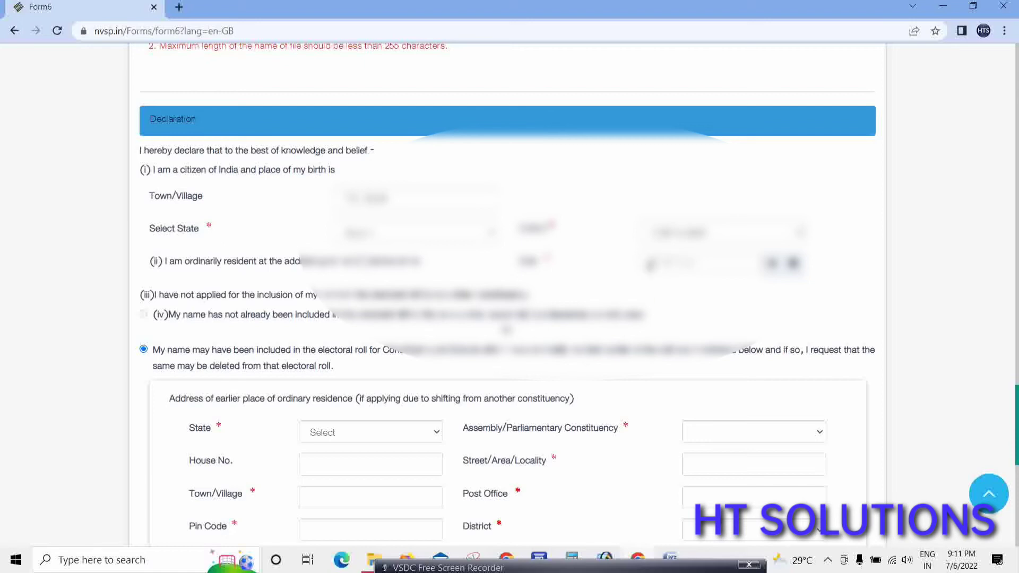
# Pick day 06 as the Declaration's ordinarily-resident-since date.
pyautogui.click(651, 264)
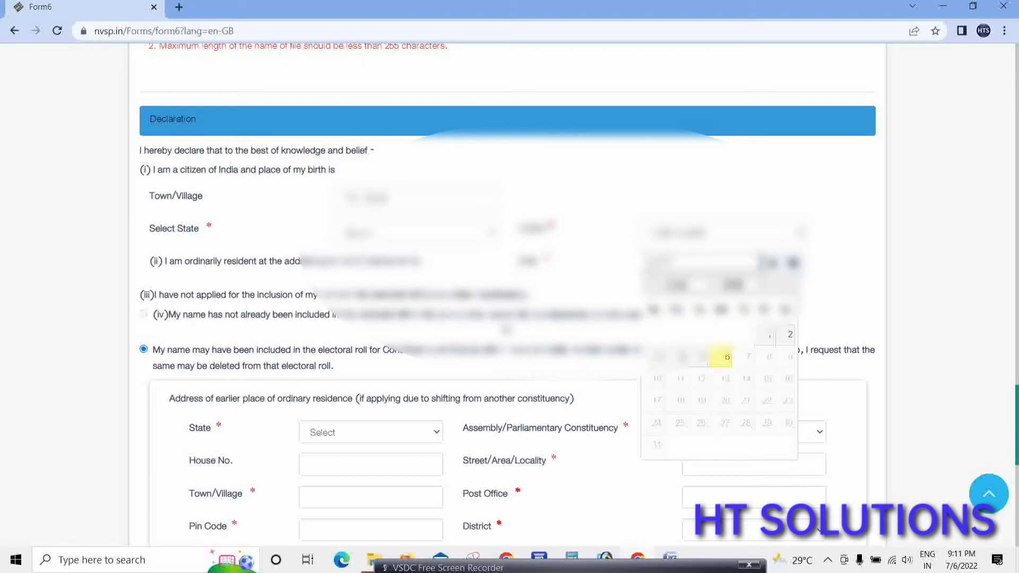
pyautogui.write('06')
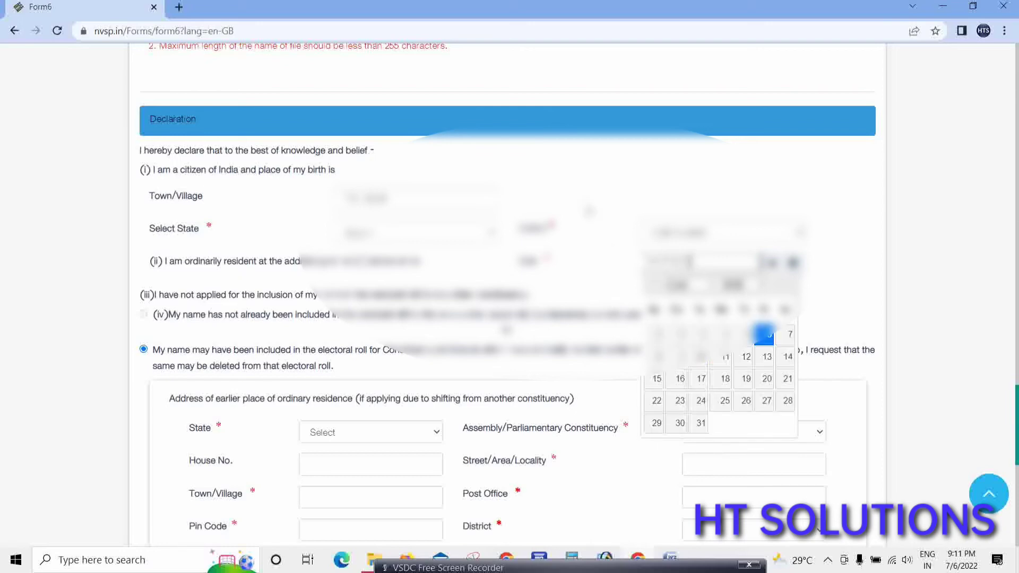
pyautogui.click(616, 297)
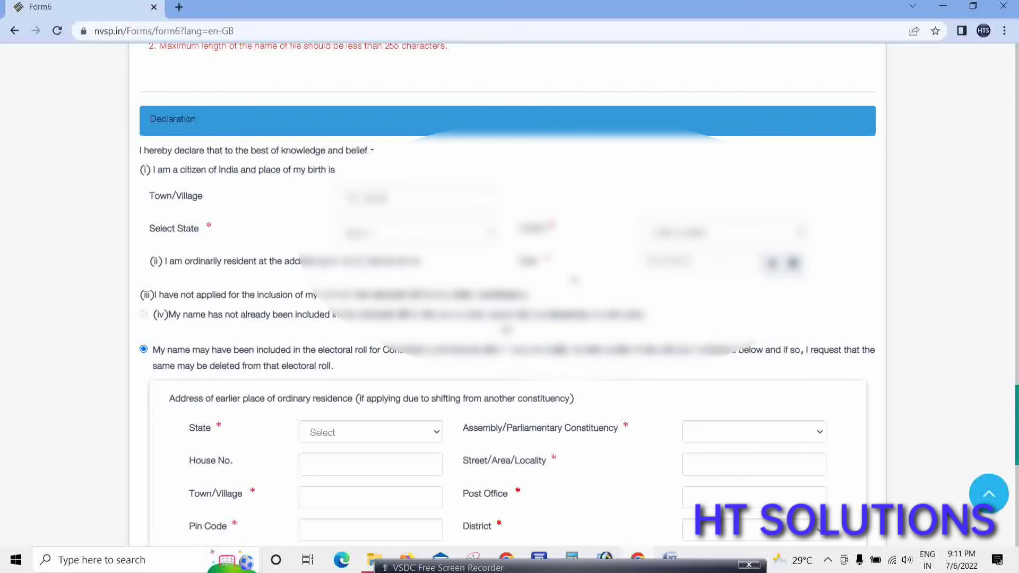
pyautogui.scroll(6, 232, 218)
pyautogui.scroll(-12, 385, 221)
pyautogui.scroll(15, 386, 221)
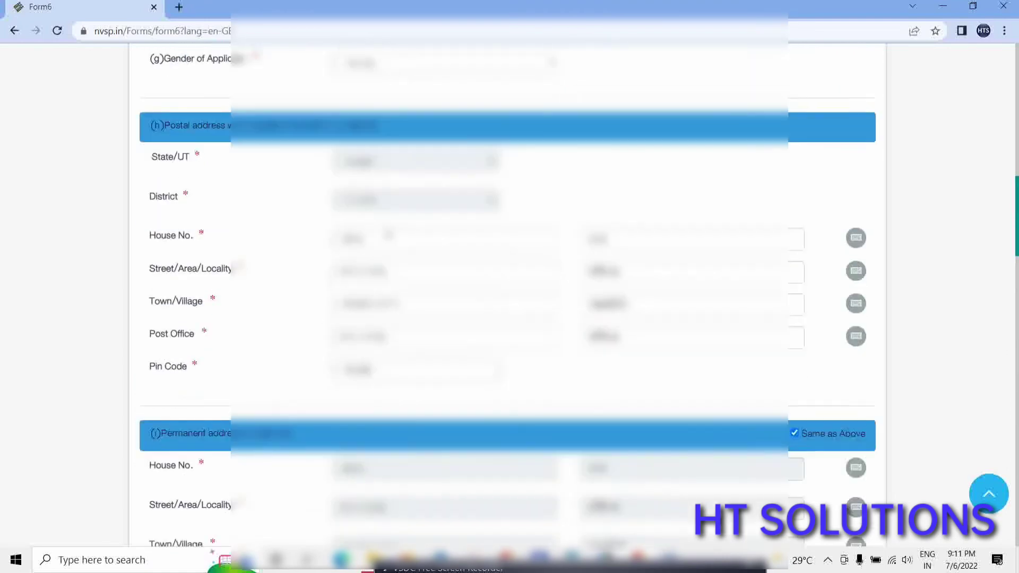
pyautogui.scroll(-6, 388, 269)
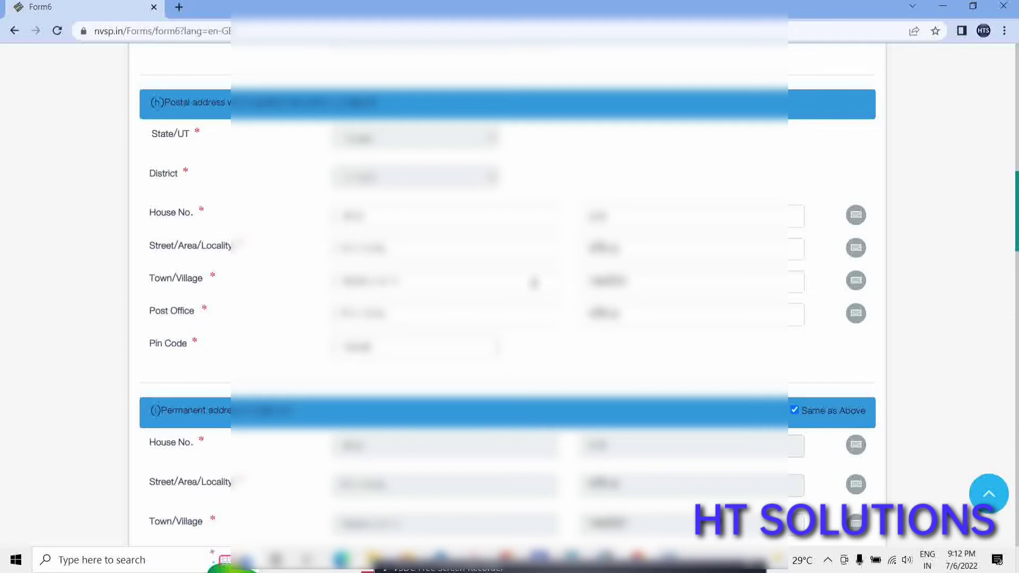
pyautogui.scroll(-1, 563, 350)
pyautogui.scroll(-18, 570, 356)
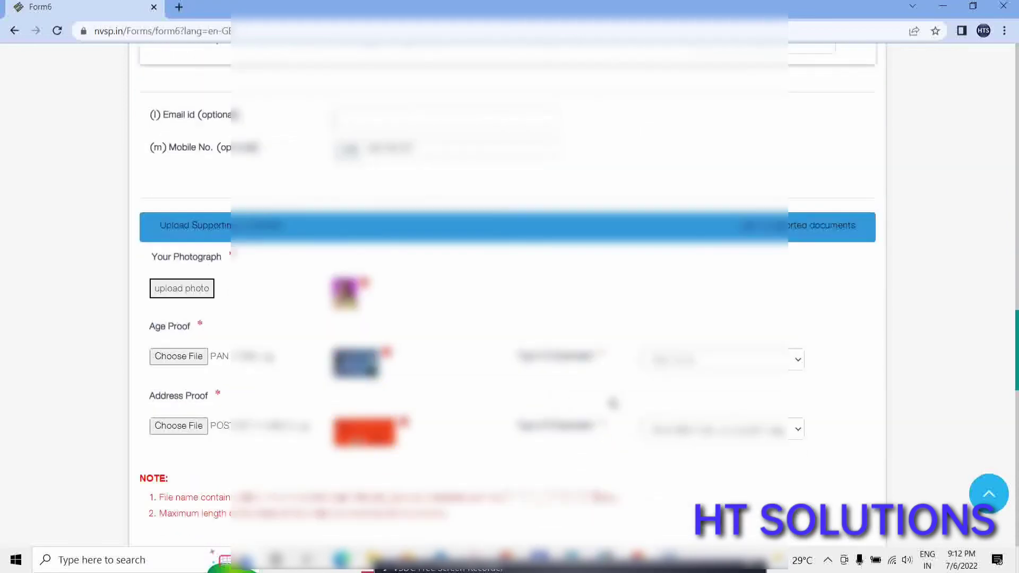
pyautogui.scroll(-10, 554, 407)
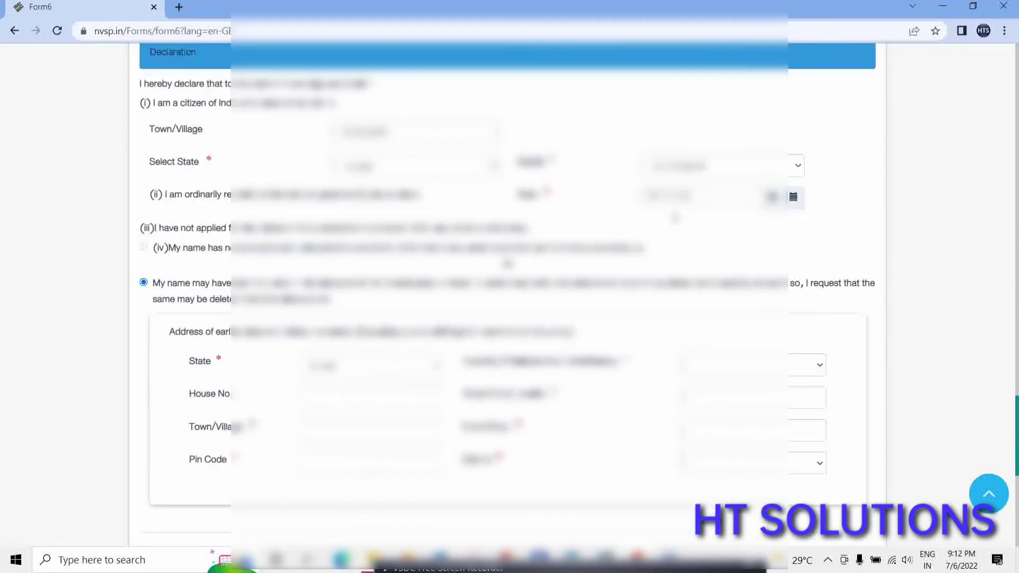
pyautogui.click(668, 197)
pyautogui.click(601, 197)
pyautogui.scroll(-1, 402, 332)
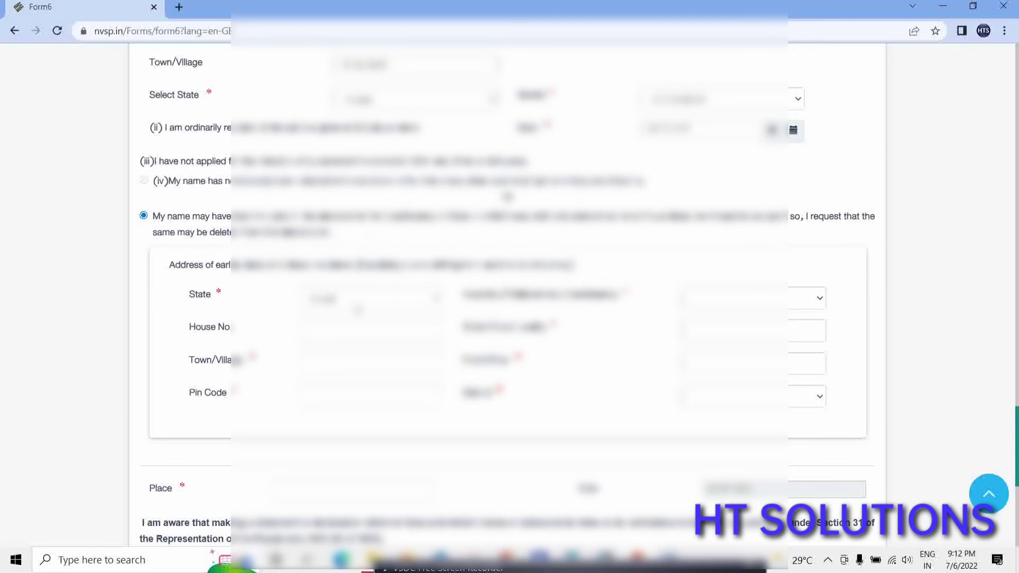
pyautogui.scroll(3, 345, 327)
pyautogui.scroll(-4, 198, 186)
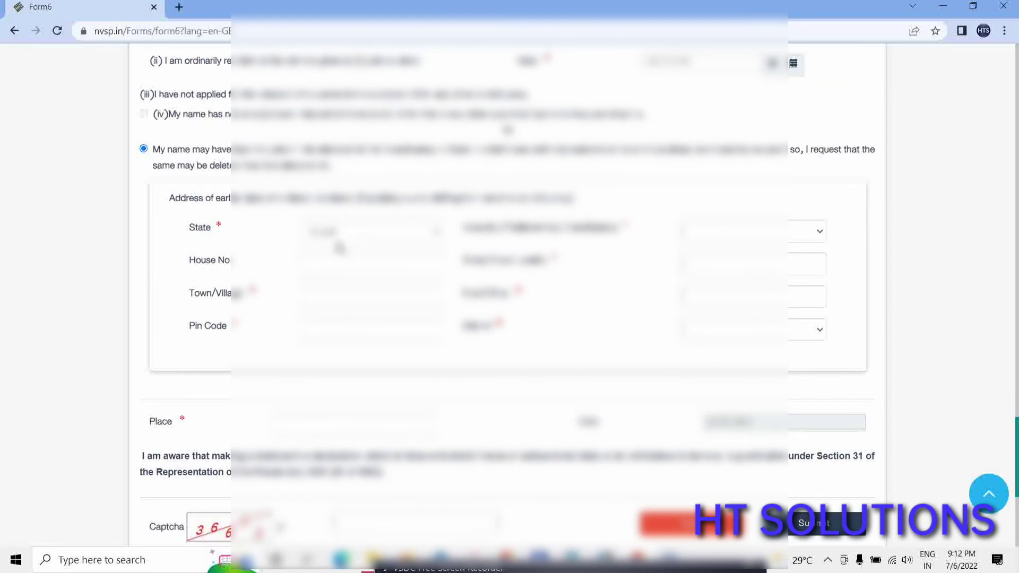
# Choose the earlier address's state and the last Assembly Constituency in the list.
pyautogui.click(356, 236)
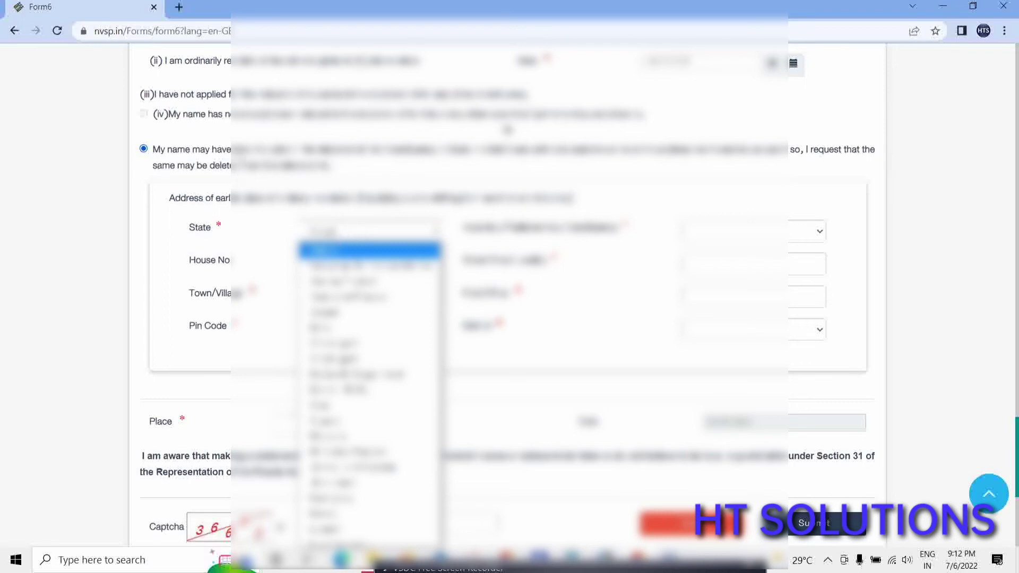
pyautogui.scroll(20, 508, 130)
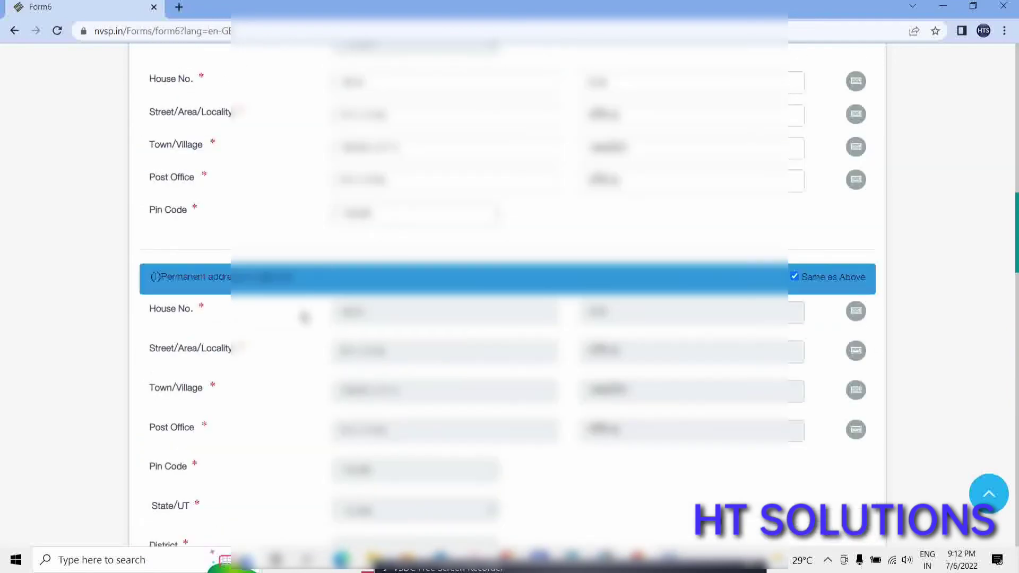
pyautogui.scroll(-20, 305, 318)
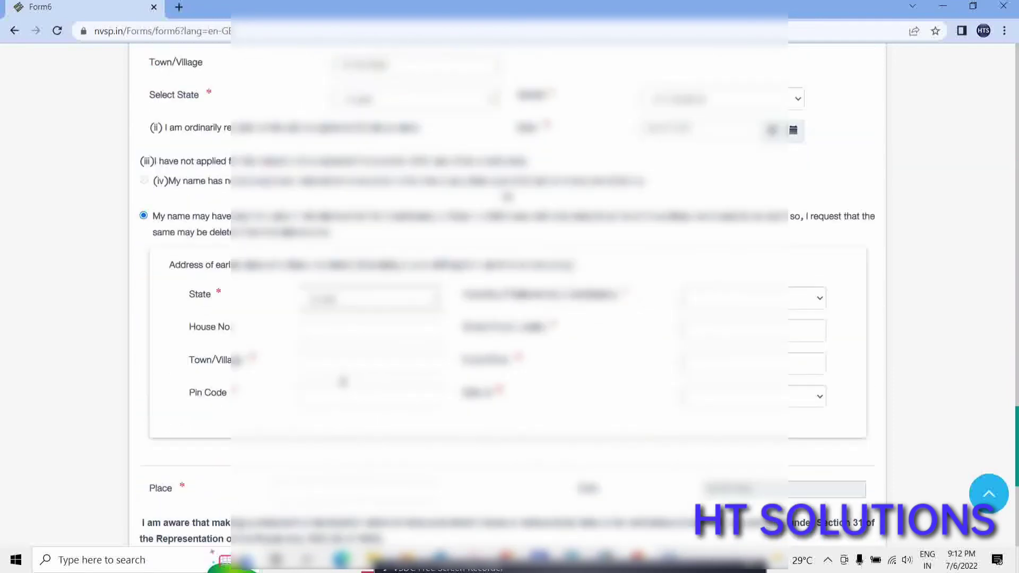
pyautogui.scroll(-2, 343, 382)
pyautogui.scroll(2, 164, 226)
pyautogui.click(356, 301)
pyautogui.click(341, 66)
pyautogui.click(730, 301)
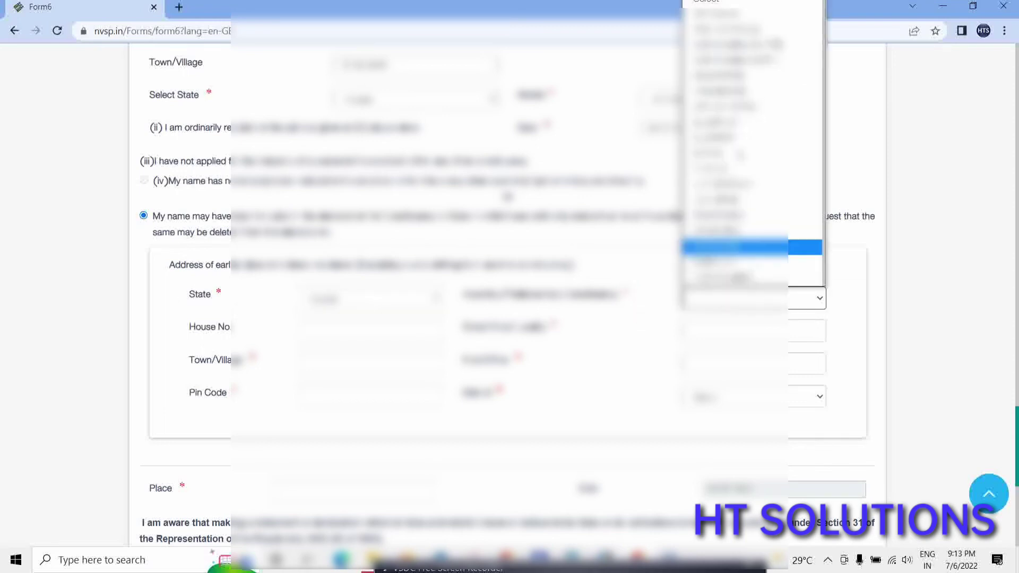
pyautogui.press('Down')
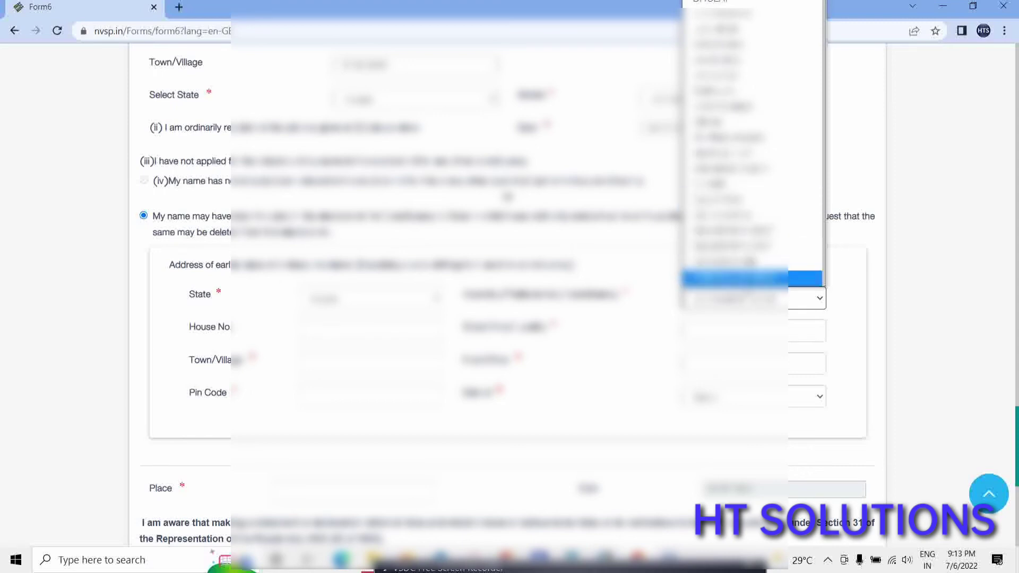
pyautogui.click(750, 279)
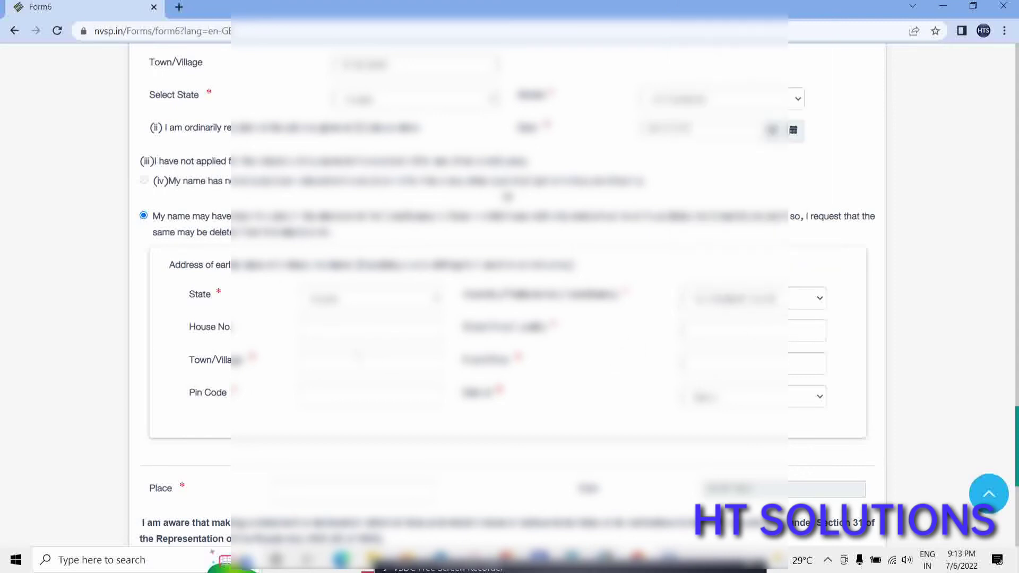
# Fill the earlier address's house number, street 'Sil', town, post office 'pur' and pin code.
pyautogui.click(319, 330)
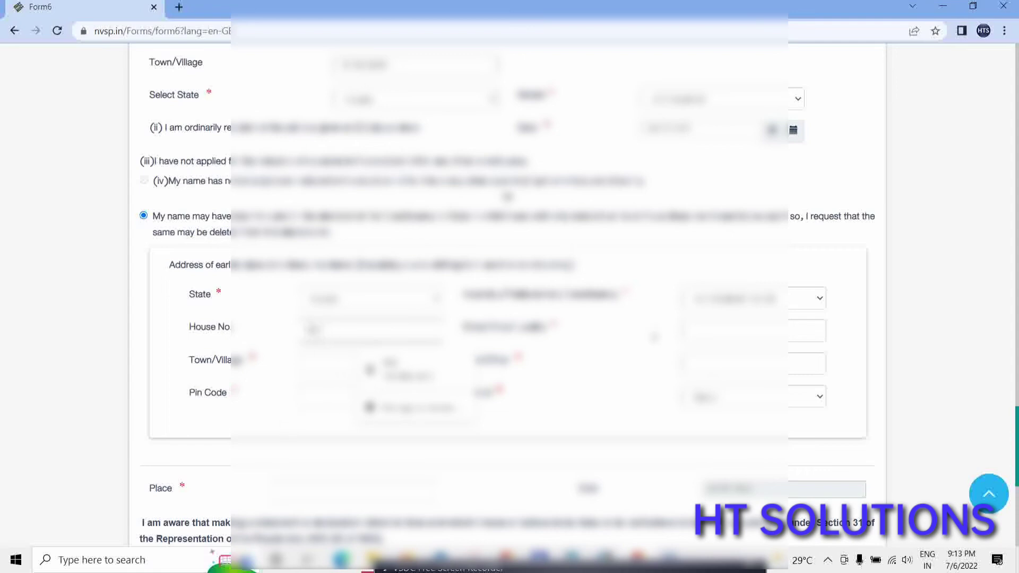
pyautogui.click(687, 330)
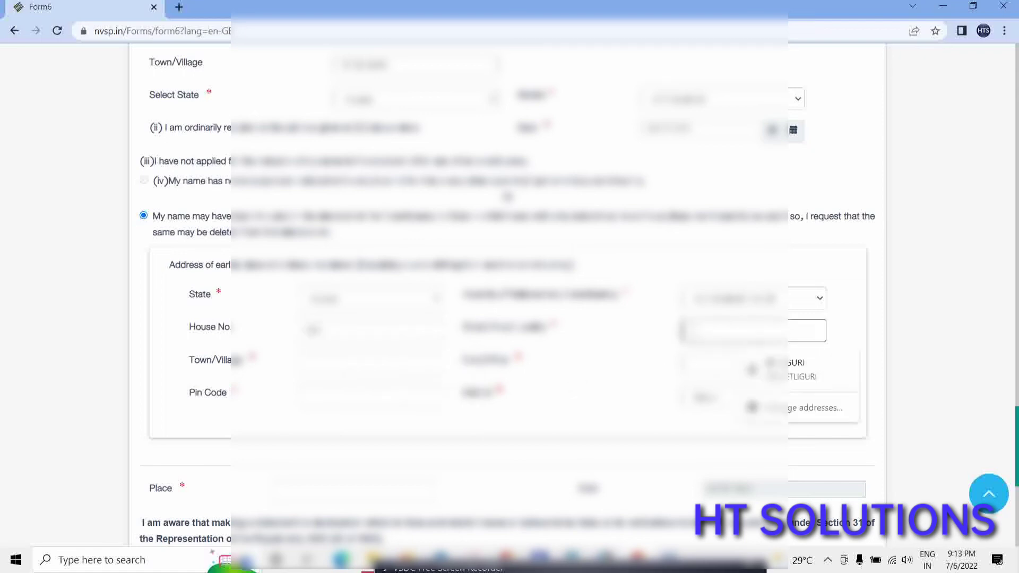
pyautogui.write('Sil')
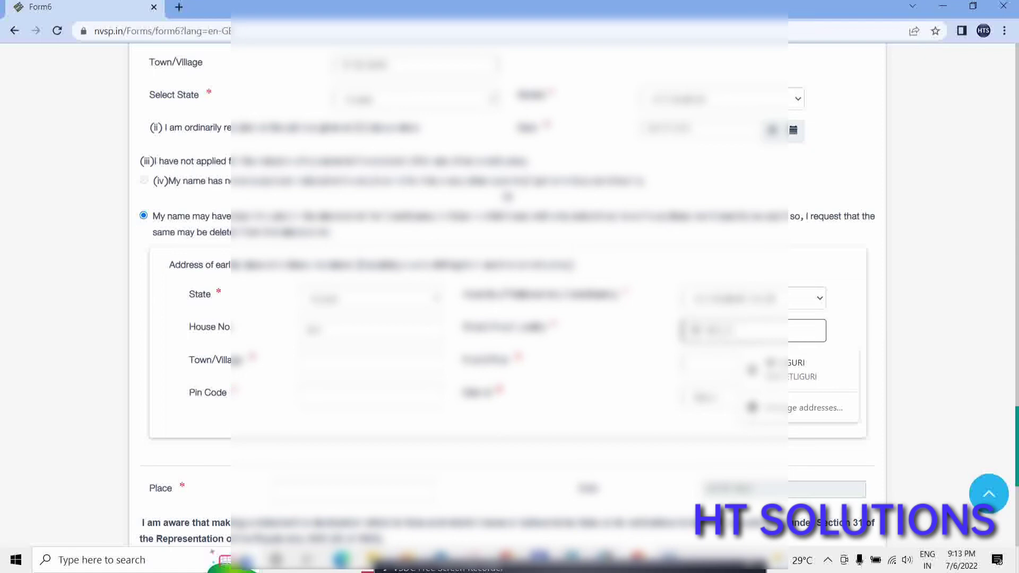
pyautogui.click(319, 369)
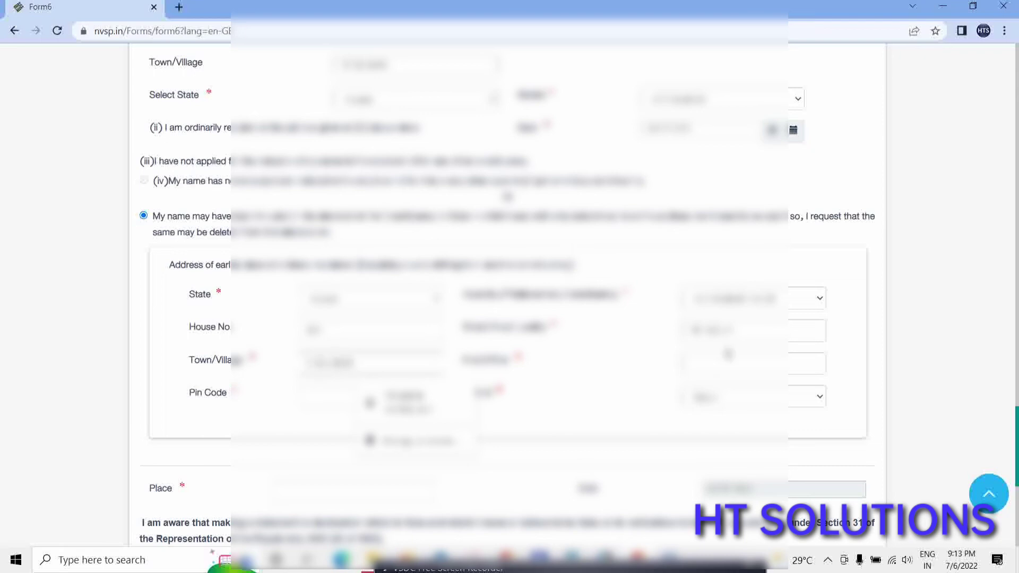
pyautogui.click(695, 363)
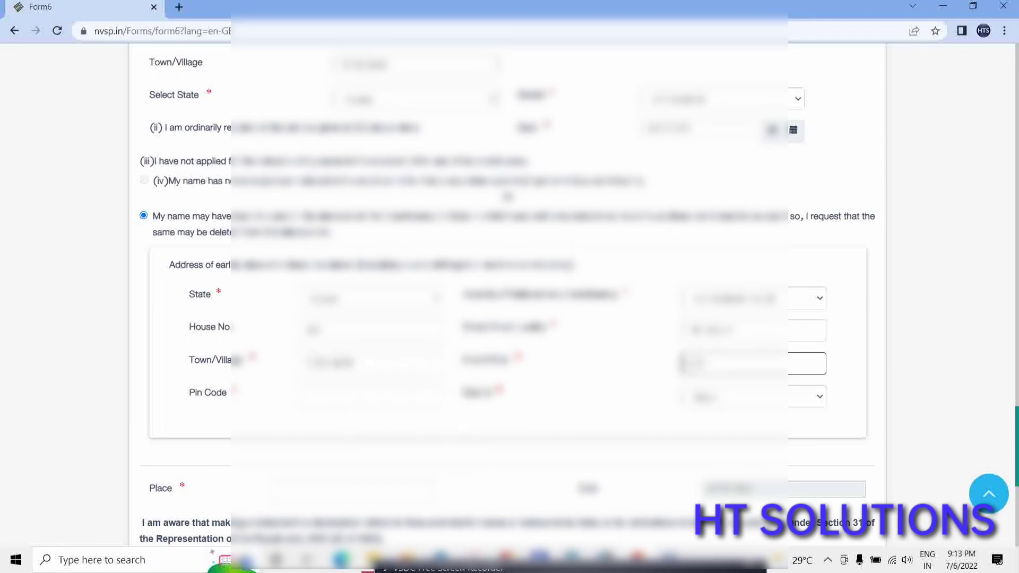
pyautogui.write('pur')
pyautogui.click(325, 404)
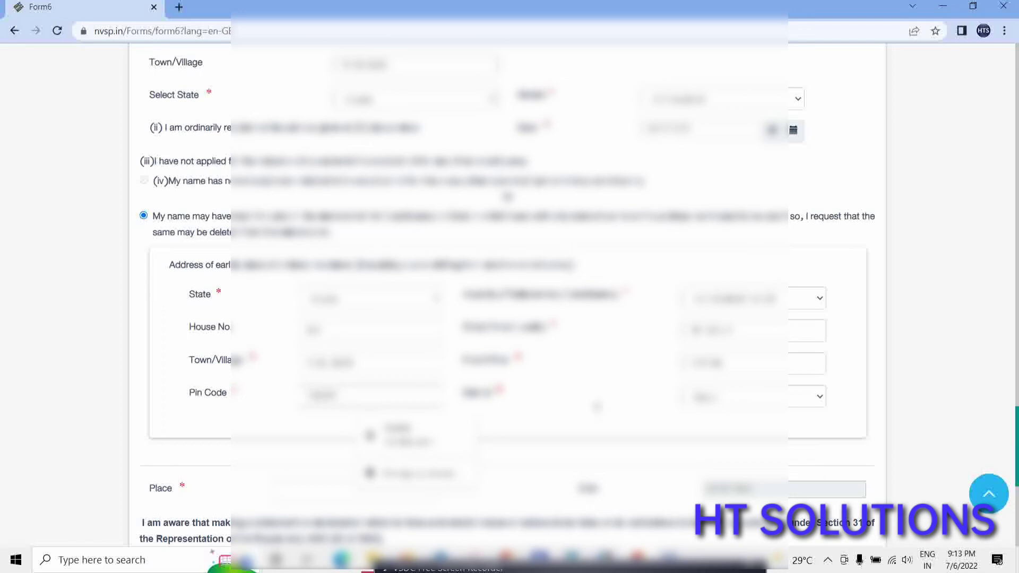
pyautogui.press('Escape')
# Enter 'Delhipur' as the declaration Place and type the captcha shown.
pyautogui.scroll(-3, 510, 265)
pyautogui.scroll(-3, 510, 265)
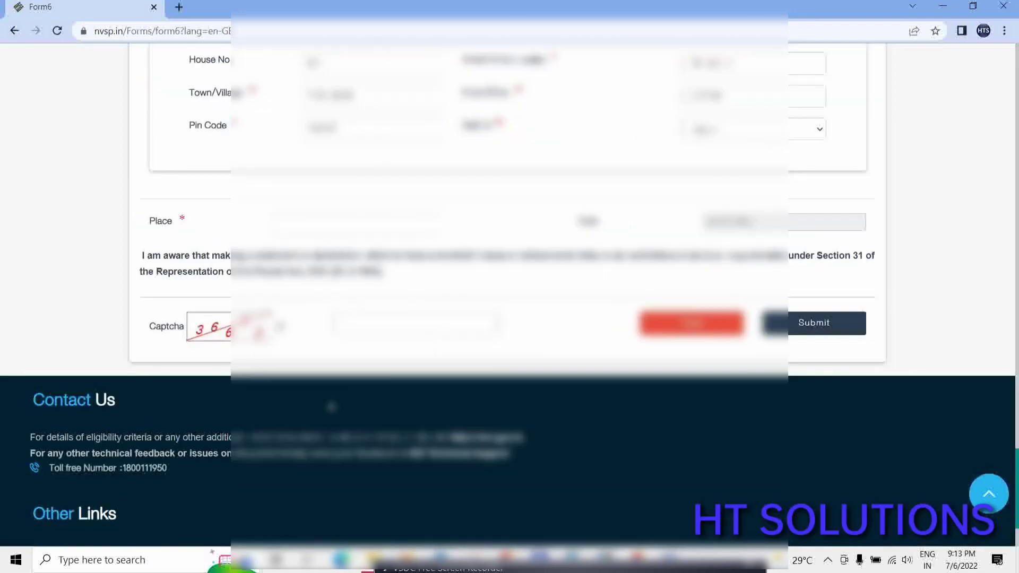
pyautogui.click(280, 224)
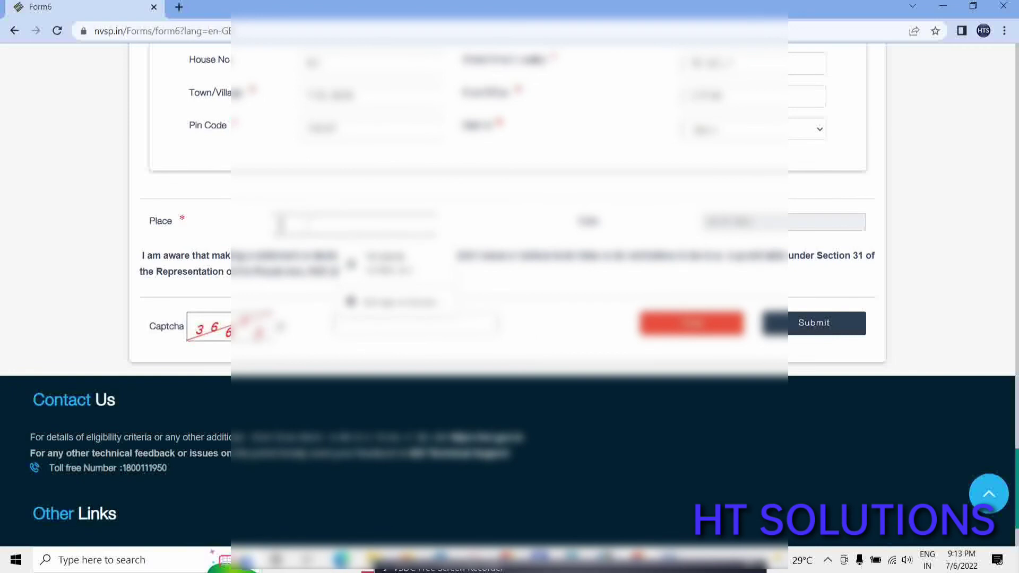
pyautogui.write('Delhipur')
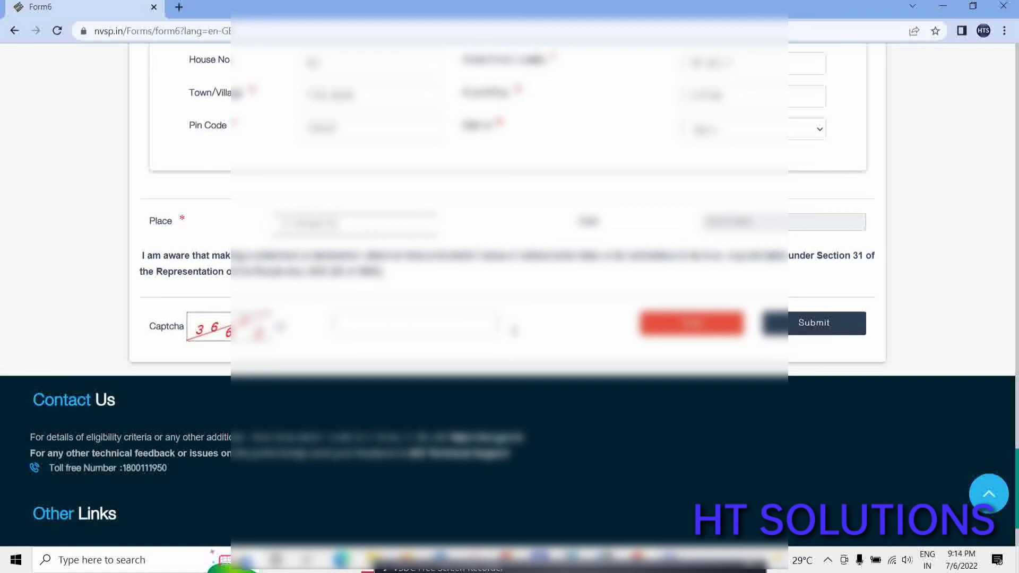
pyautogui.click(386, 325)
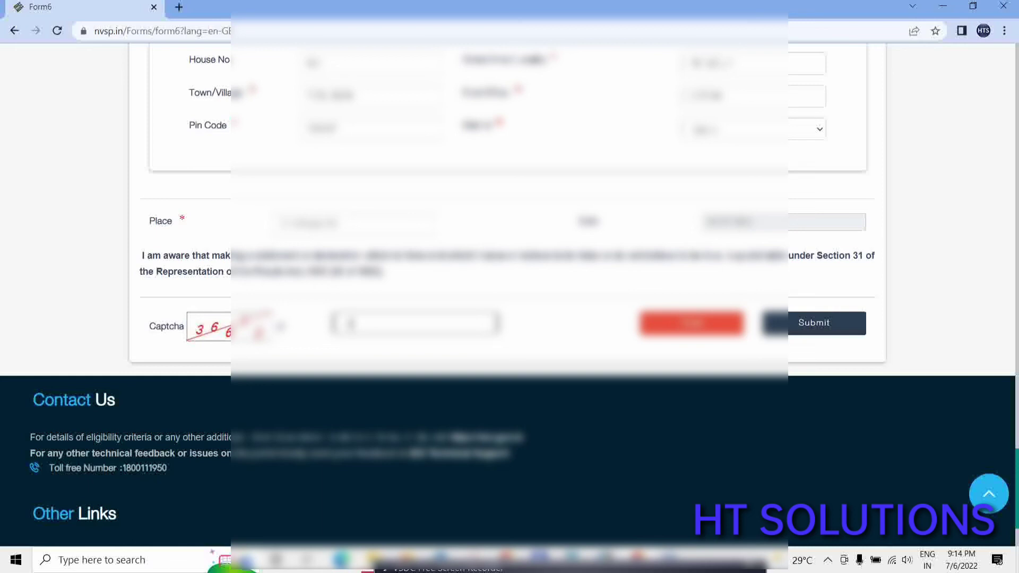
pyautogui.write('366')
pyautogui.scroll(10, 408, 377)
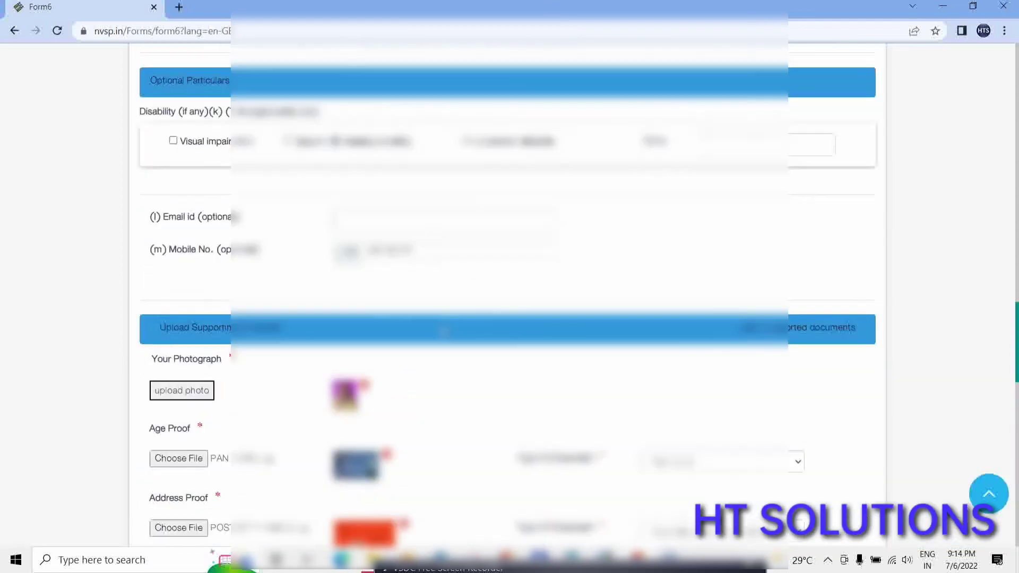
pyautogui.scroll(15, 444, 332)
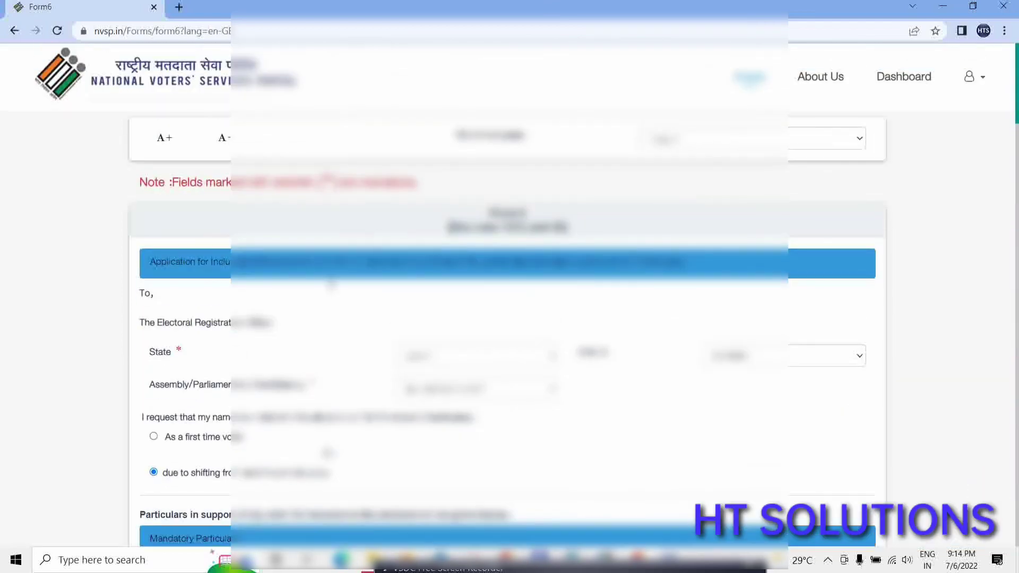
pyautogui.scroll(-2, 331, 284)
pyautogui.scroll(-1, 525, 294)
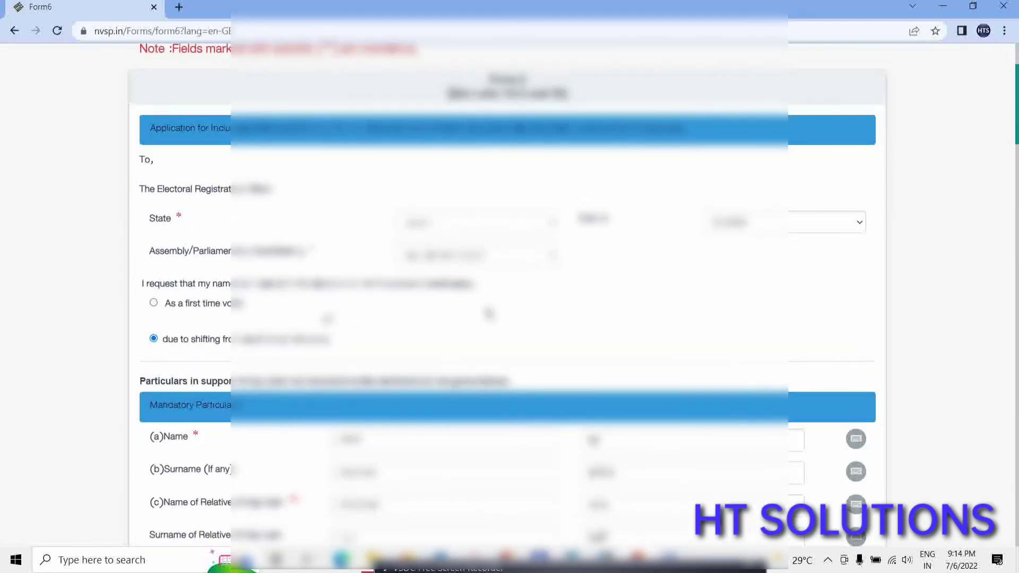
pyautogui.scroll(-1, 489, 313)
pyautogui.scroll(-1, 460, 277)
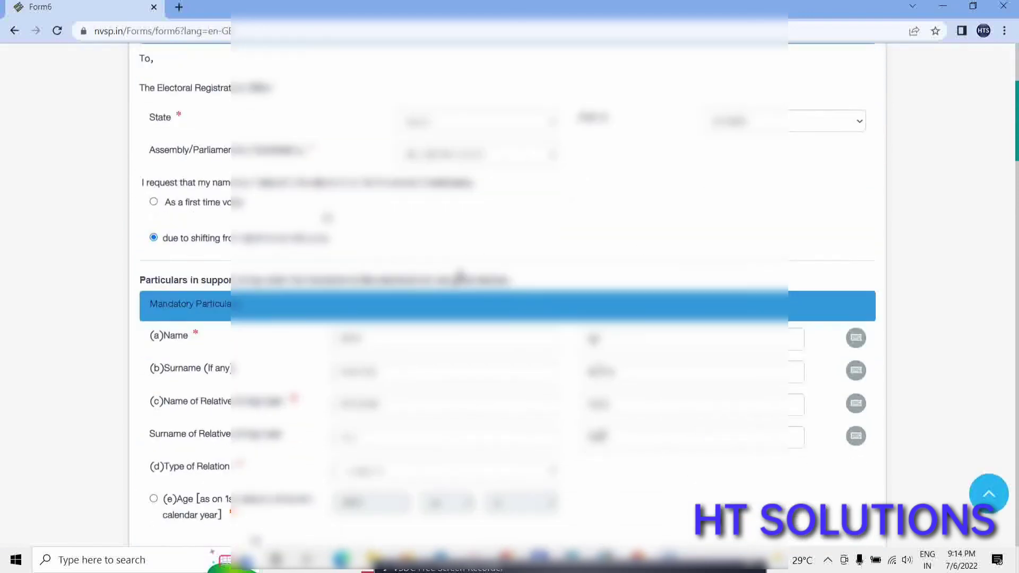
pyautogui.scroll(-3, 460, 277)
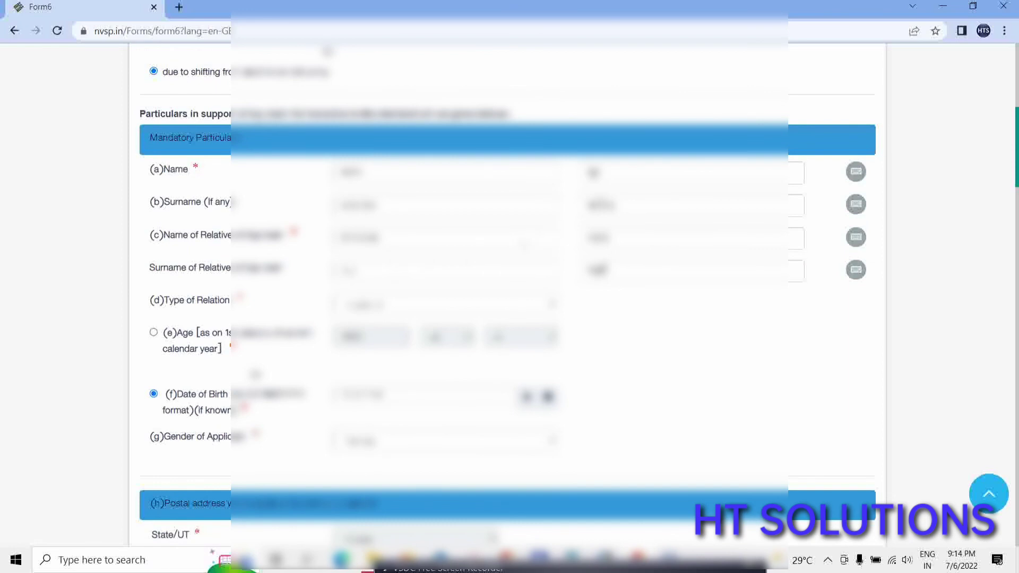
pyautogui.scroll(-1, 479, 263)
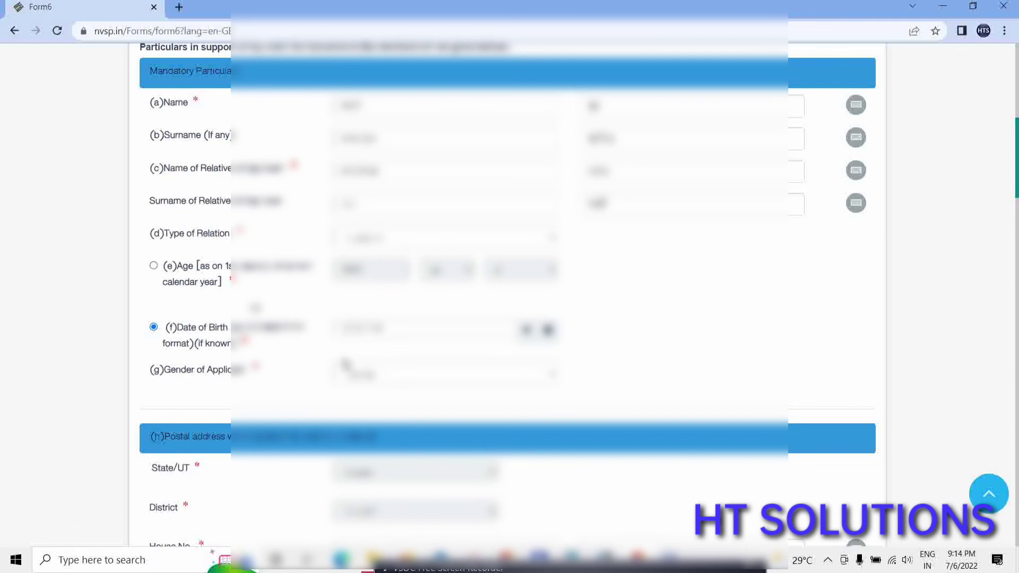
pyautogui.scroll(-1, 368, 364)
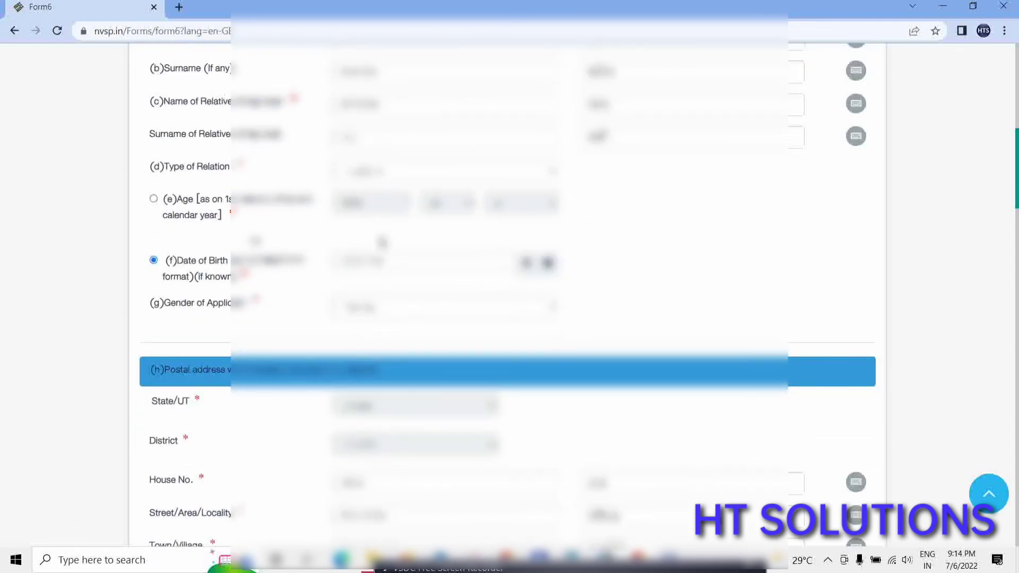
pyautogui.scroll(-3, 382, 243)
pyautogui.scroll(-2, 419, 299)
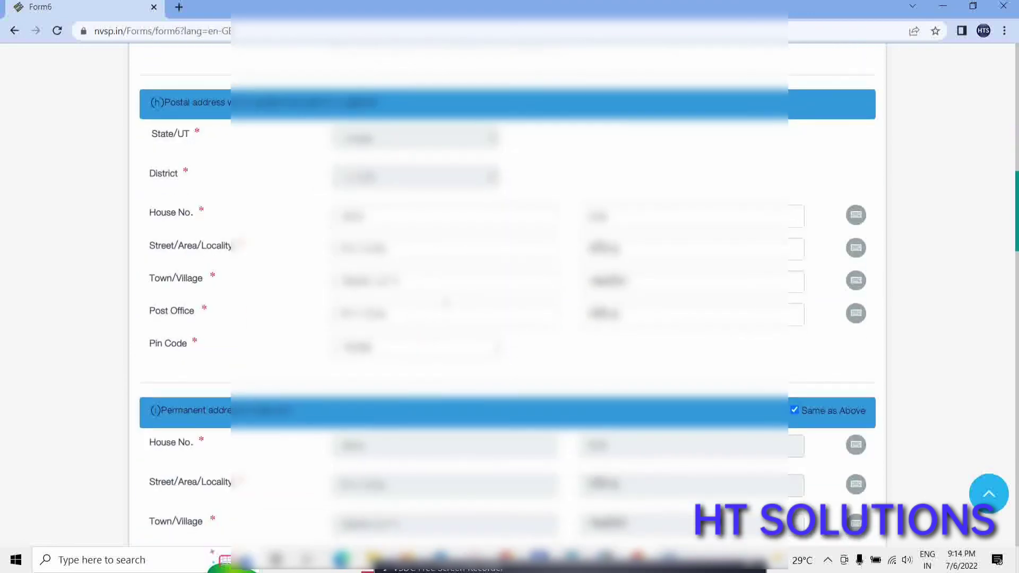
pyautogui.scroll(-2, 435, 306)
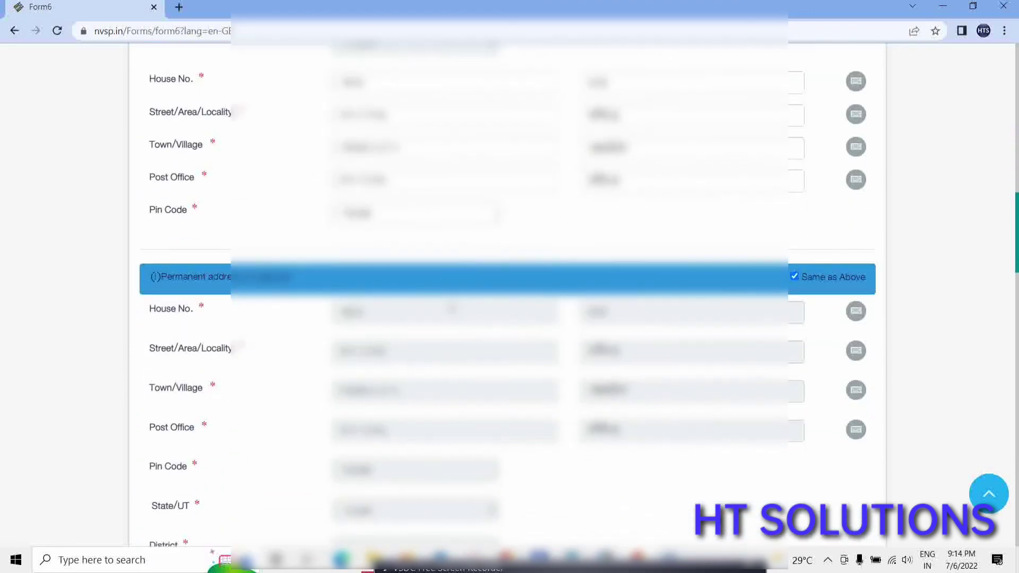
pyautogui.scroll(-8, 452, 307)
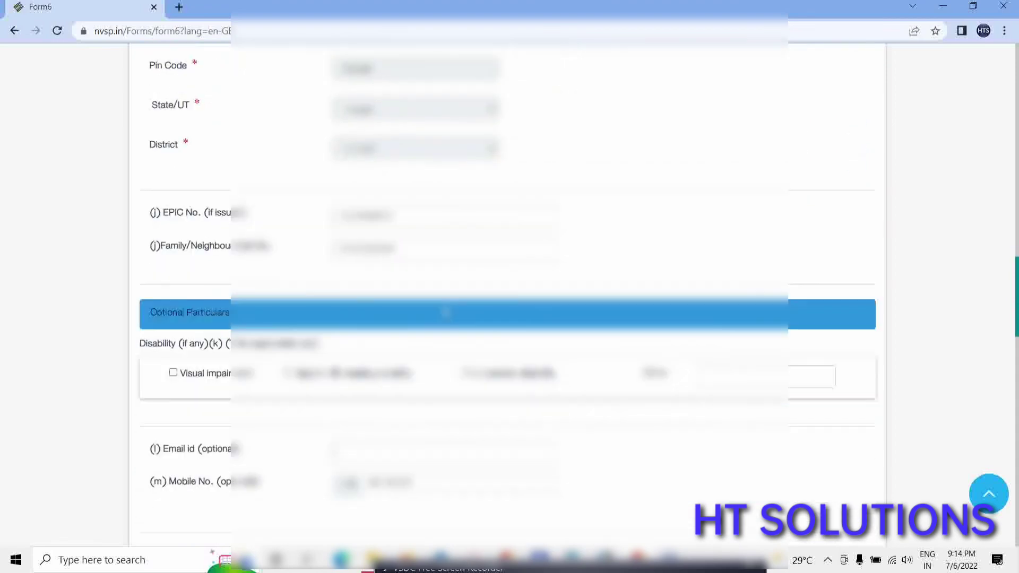
pyautogui.scroll(-4, 391, 295)
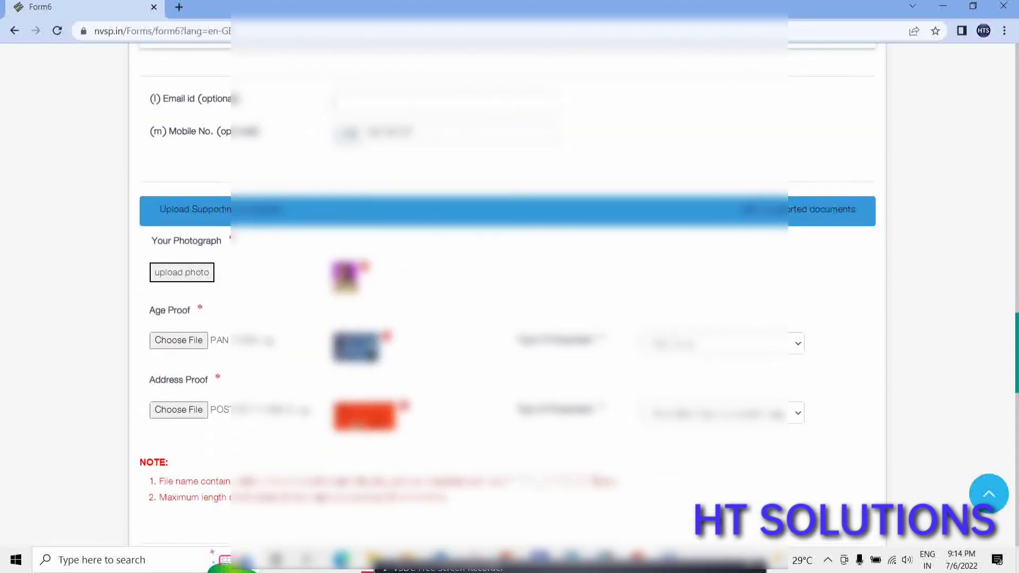
pyautogui.scroll(-7, 507, 398)
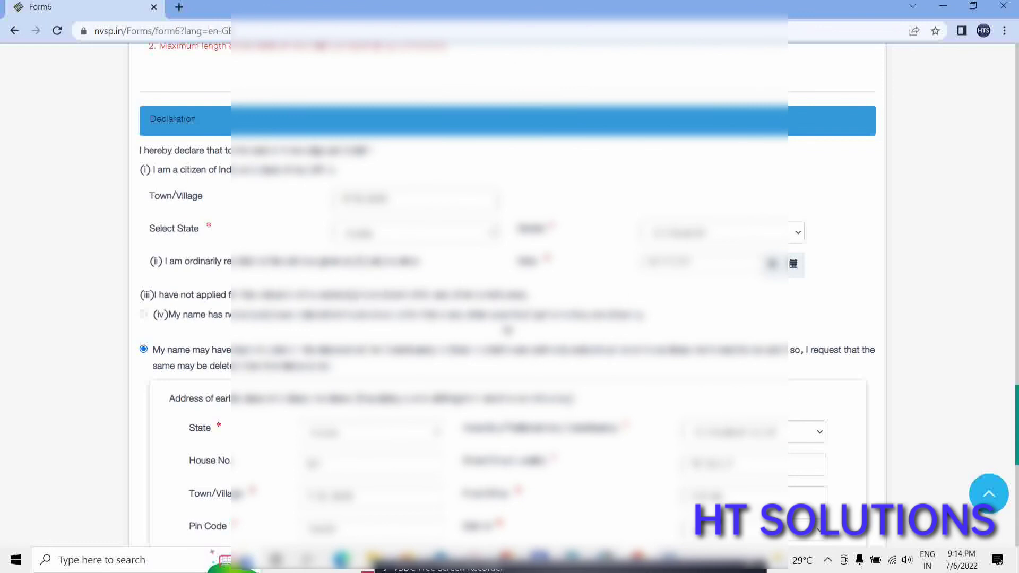
pyautogui.scroll(-6, 507, 331)
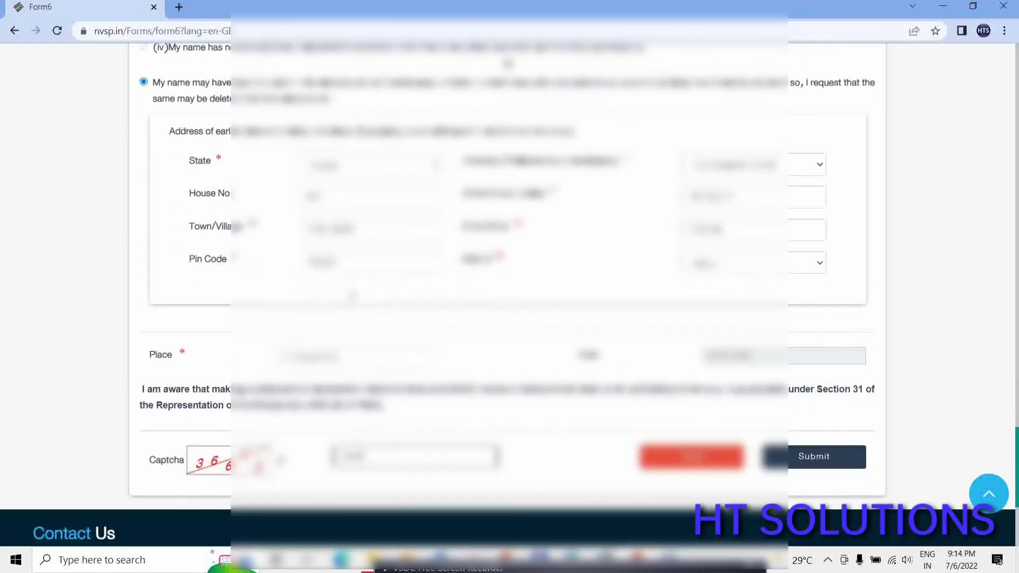
pyautogui.scroll(-1, 351, 296)
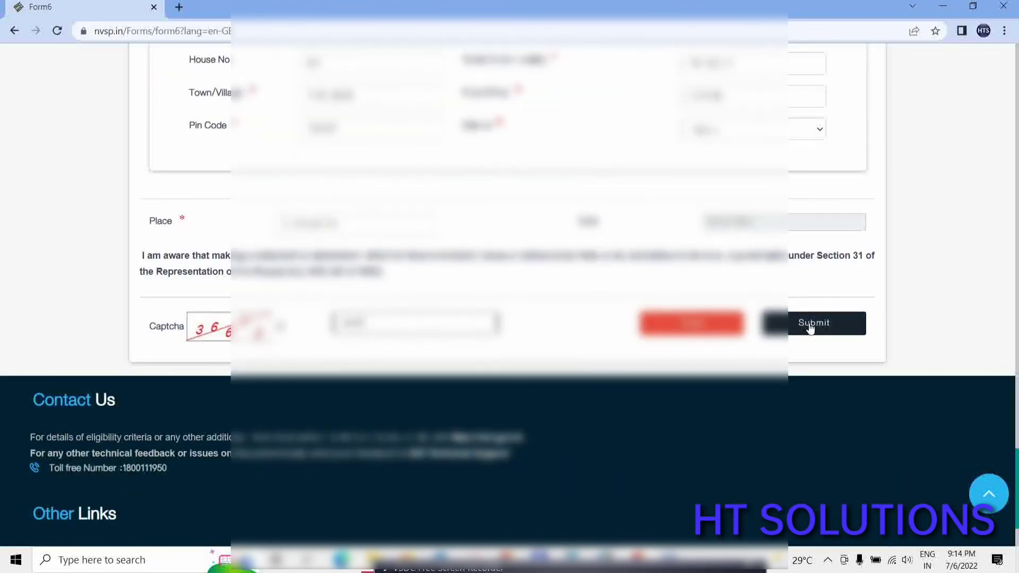
# Attempt to submit Form 6 and locate the flagged earlier-address field.
pyautogui.click(810, 327)
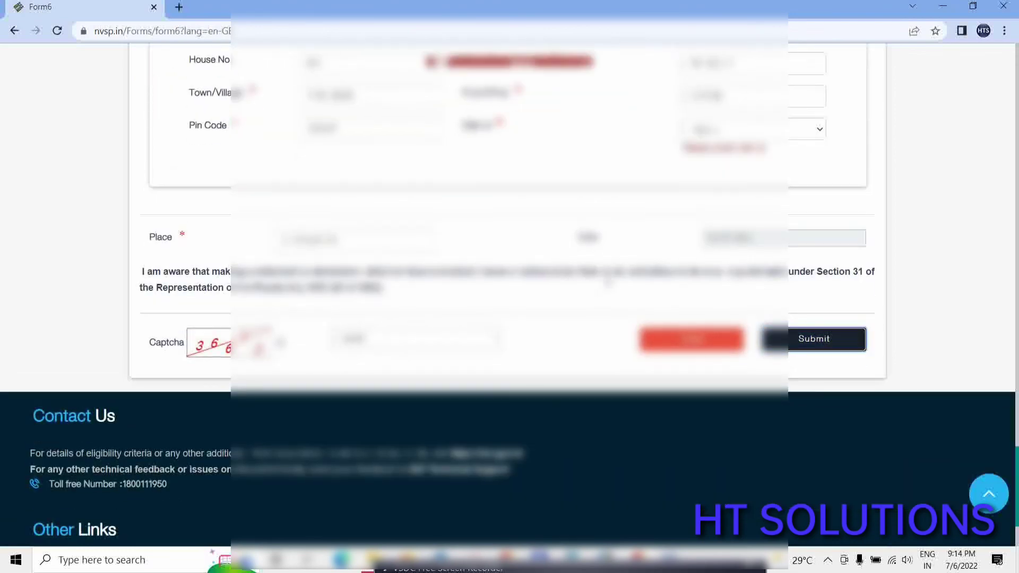
pyautogui.scroll(15, 514, 225)
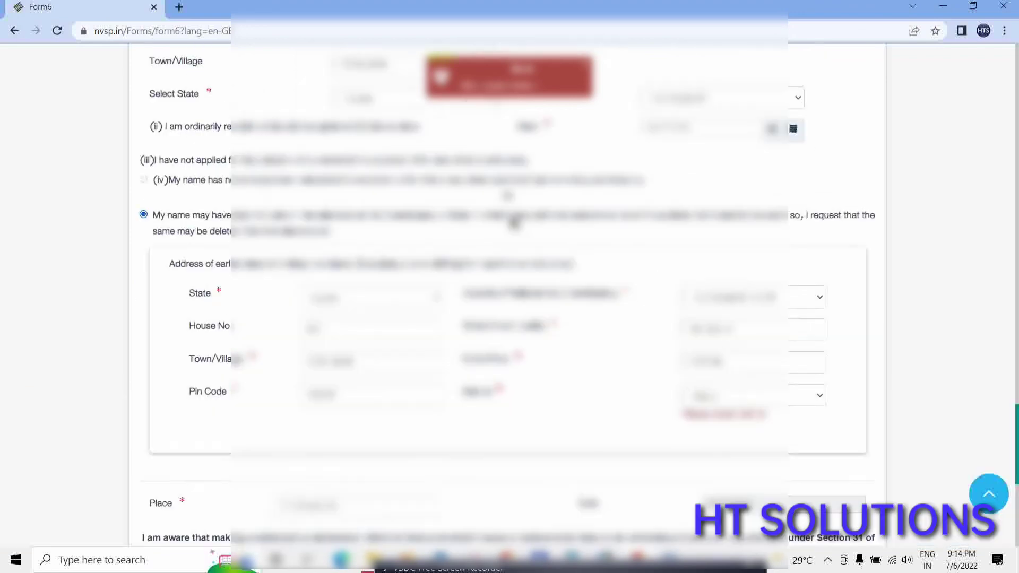
pyautogui.scroll(7, 512, 225)
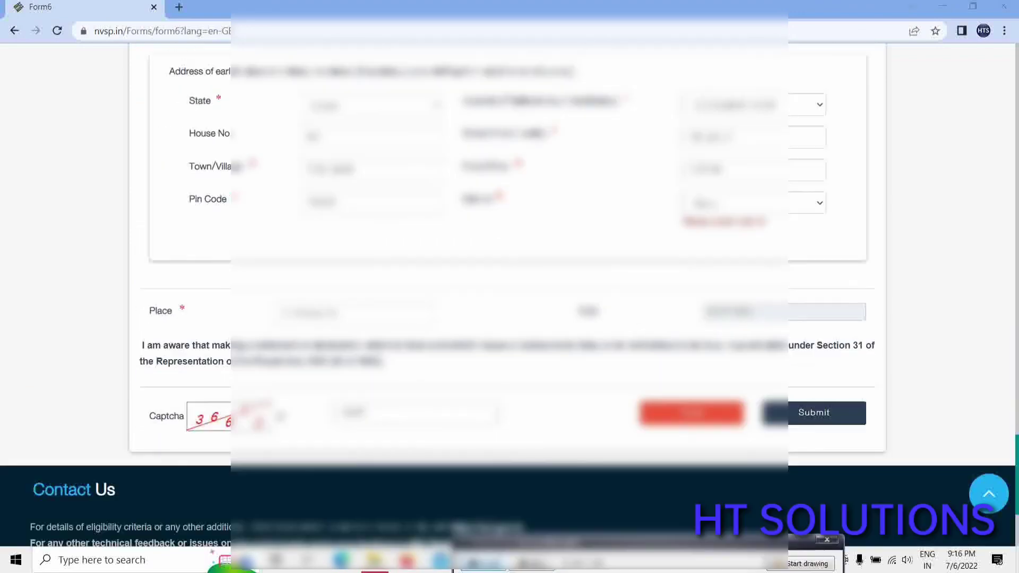
pyautogui.scroll(2, 565, 330)
pyautogui.scroll(-2, 565, 330)
pyautogui.scroll(5, 496, 335)
pyautogui.scroll(-4, 507, 337)
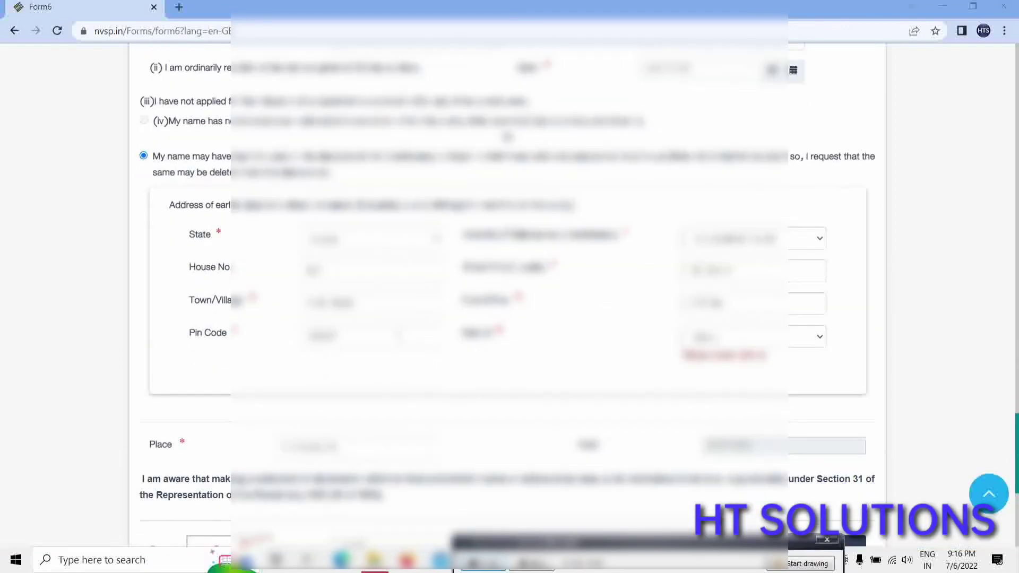
pyautogui.scroll(3, 250, 286)
pyautogui.scroll(-1, 359, 295)
pyautogui.scroll(-1, 359, 295)
# Choose the required value in the flagged earlier-address dropdown.
pyautogui.click(733, 340)
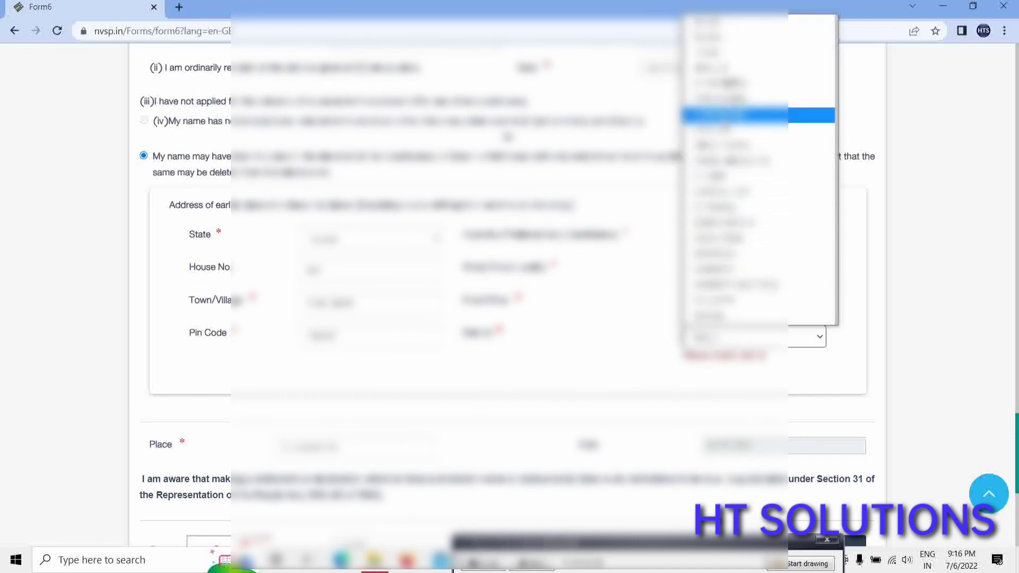
pyautogui.scroll(-3, 735, 208)
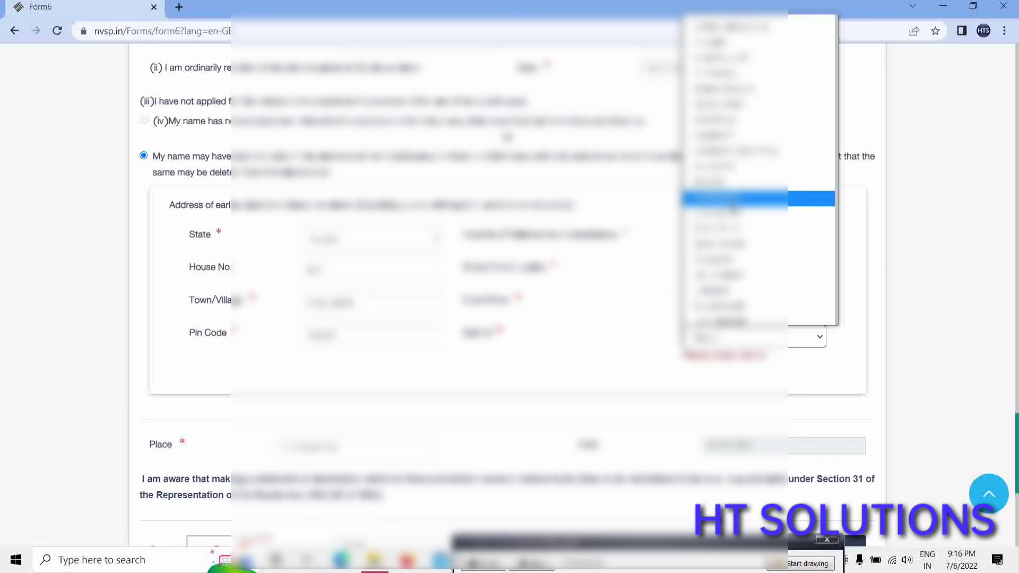
pyautogui.scroll(1, 735, 208)
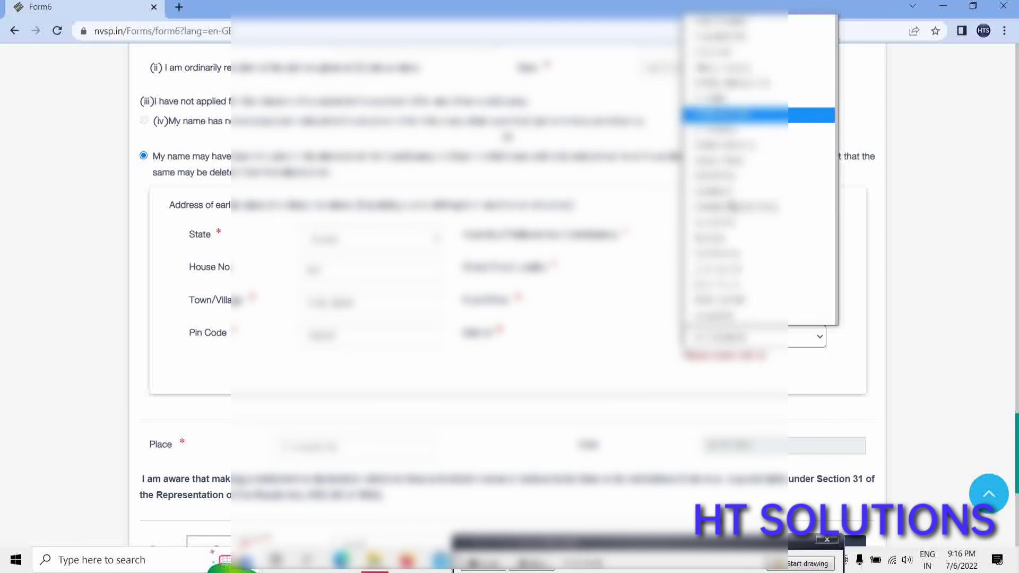
pyautogui.click(735, 115)
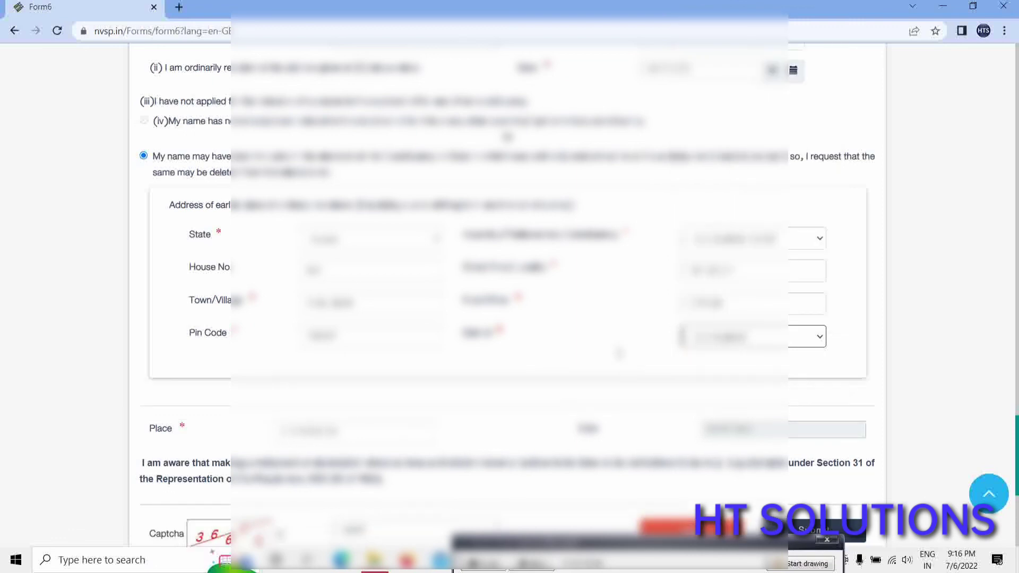
pyautogui.scroll(-6, 510, 297)
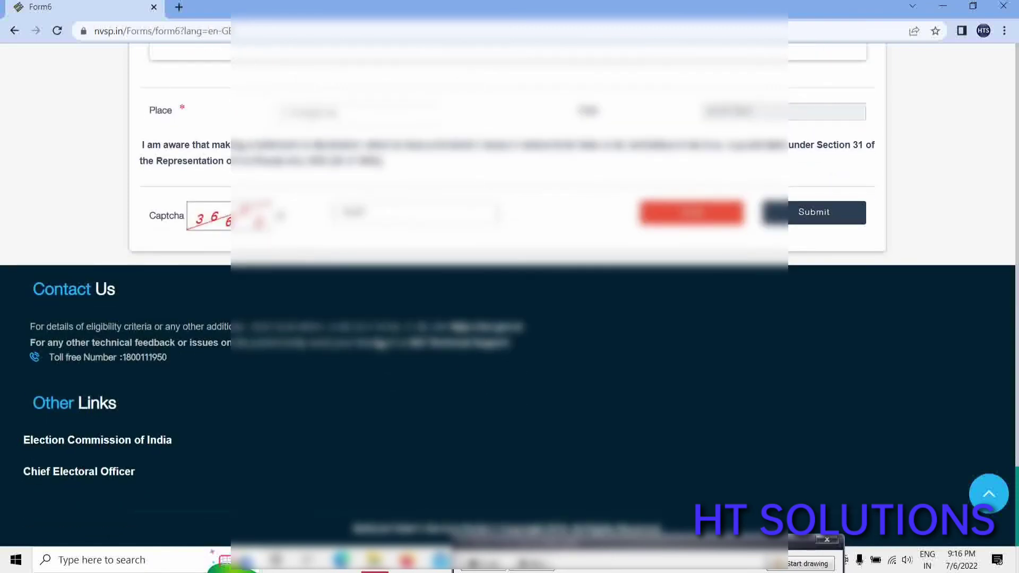
# Submit the corrected Form 6 and print the acknowledgement with Save as PDF as destination.
pyautogui.click(830, 216)
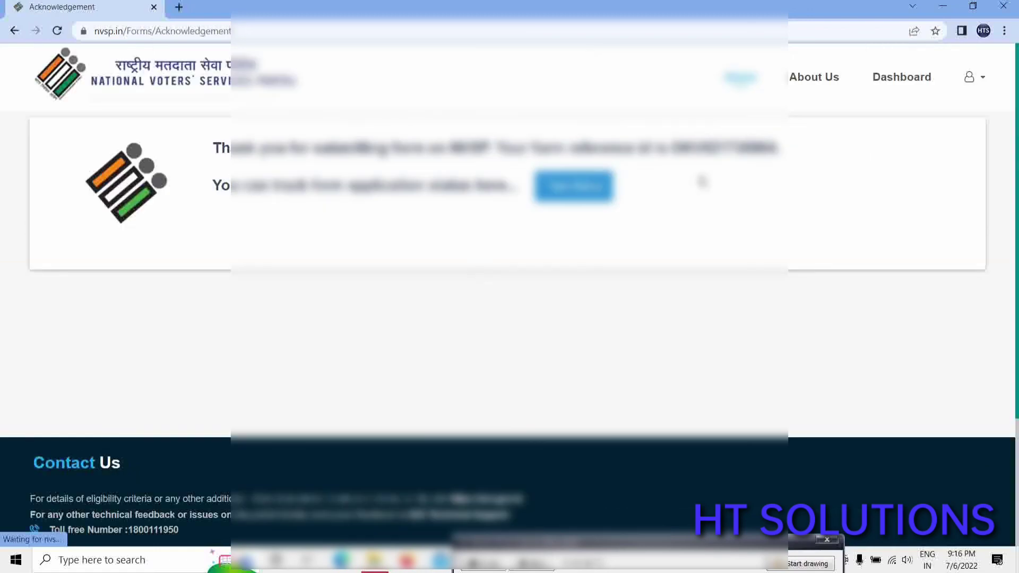
pyautogui.hotkey('ctrl', 'p')
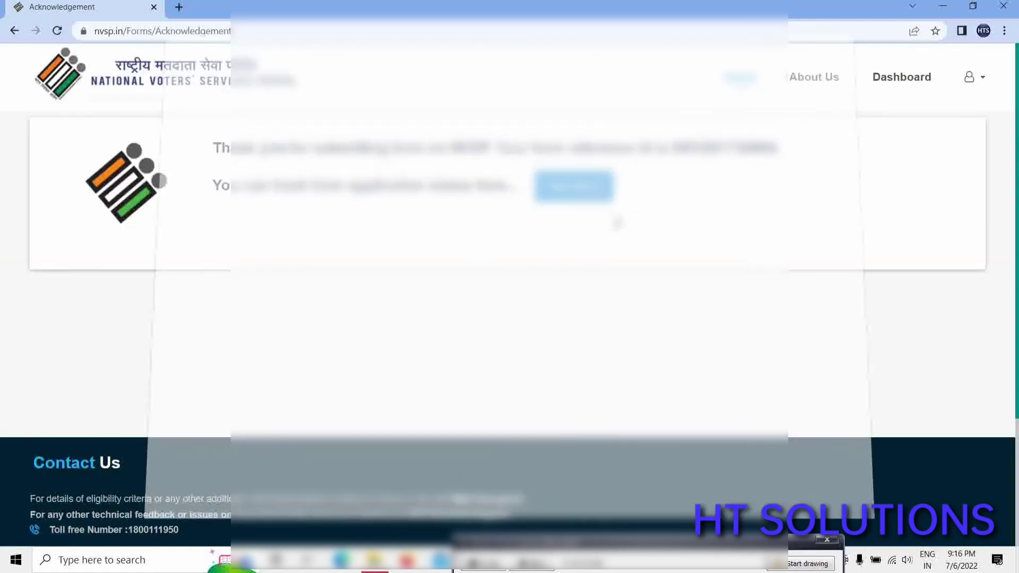
pyautogui.click(775, 99)
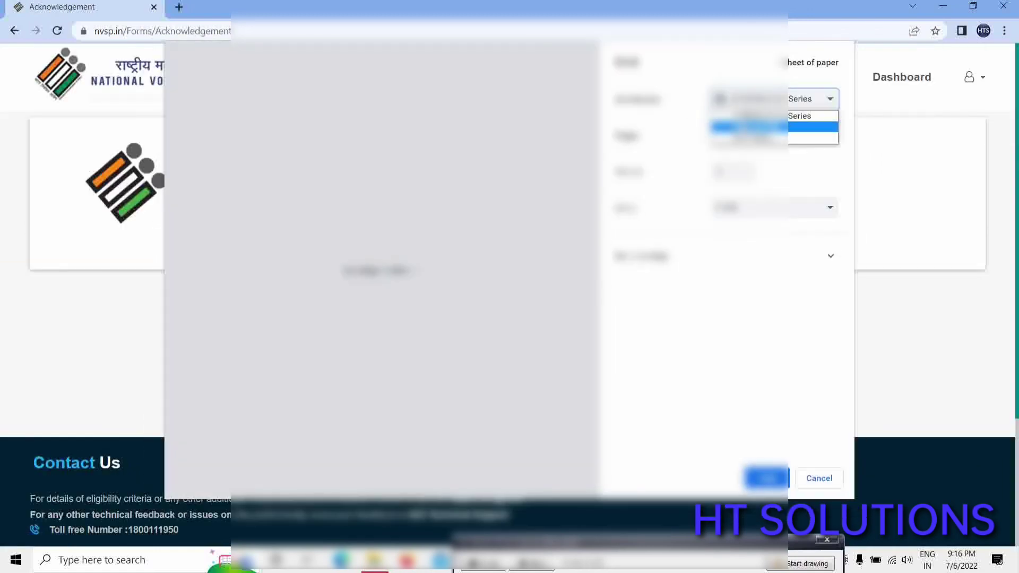
pyautogui.click(781, 123)
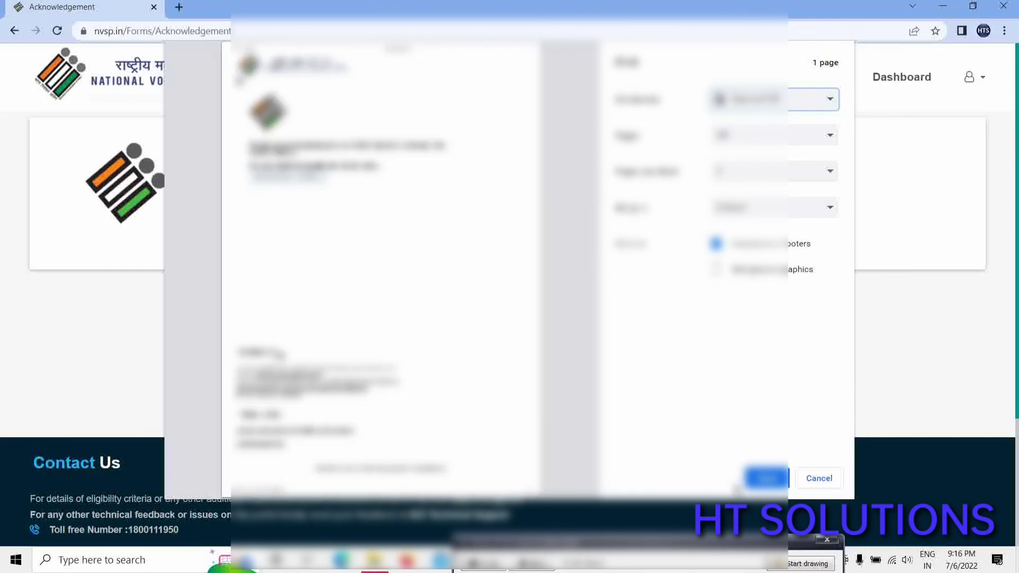
# Save the Acknowledgement PDF in a Desktop folder and select the form reference number.
pyautogui.click(746, 484)
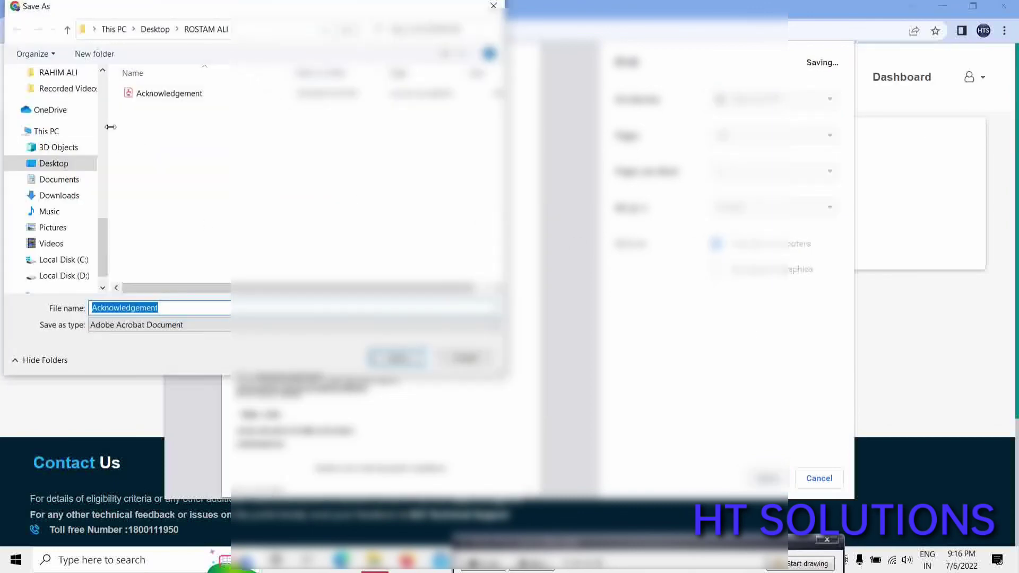
pyautogui.click(67, 29)
pyautogui.doubleClick(304, 197)
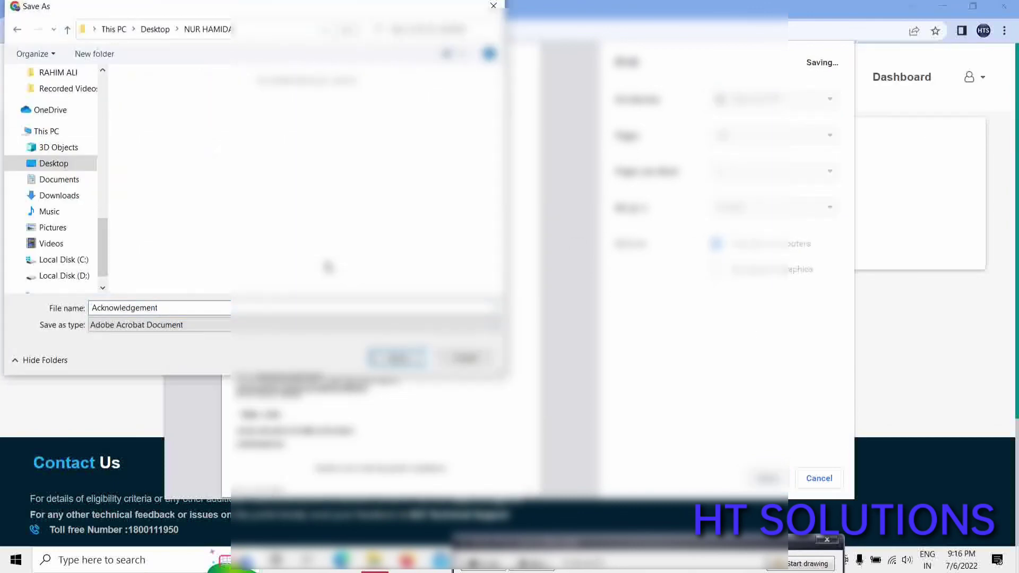
pyautogui.click(406, 364)
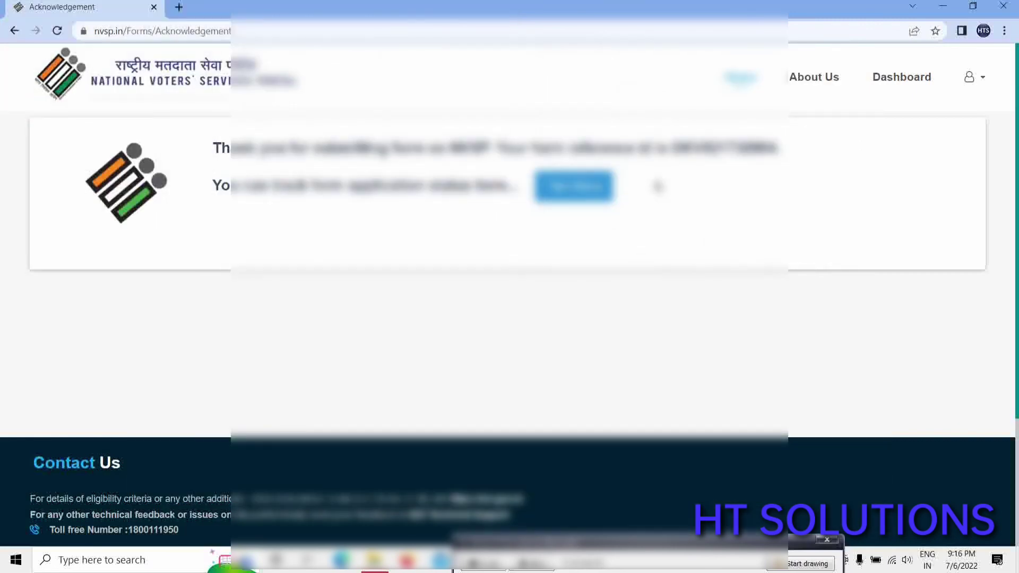
pyautogui.moveTo(672, 153); pyautogui.dragTo(775, 152)
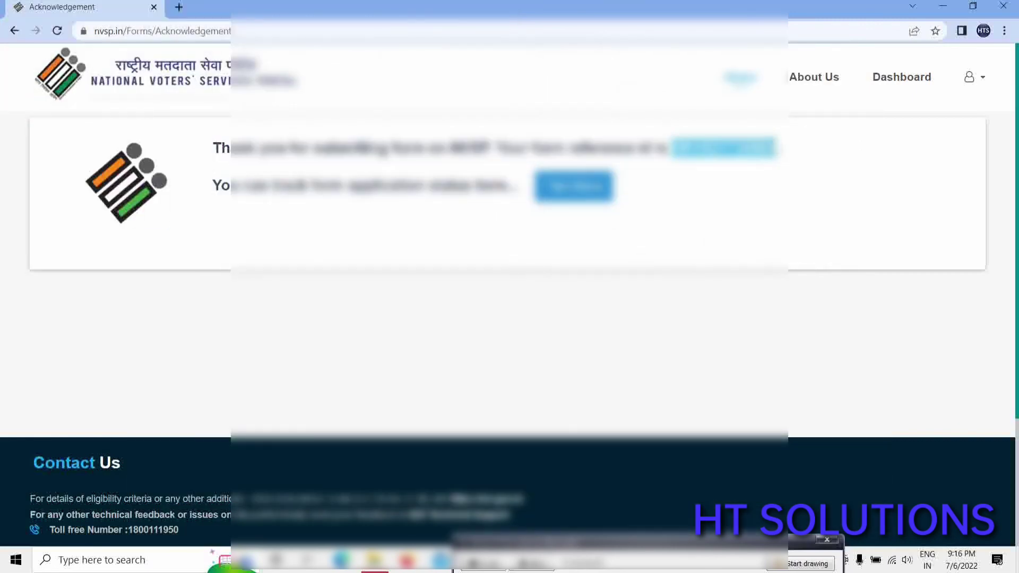